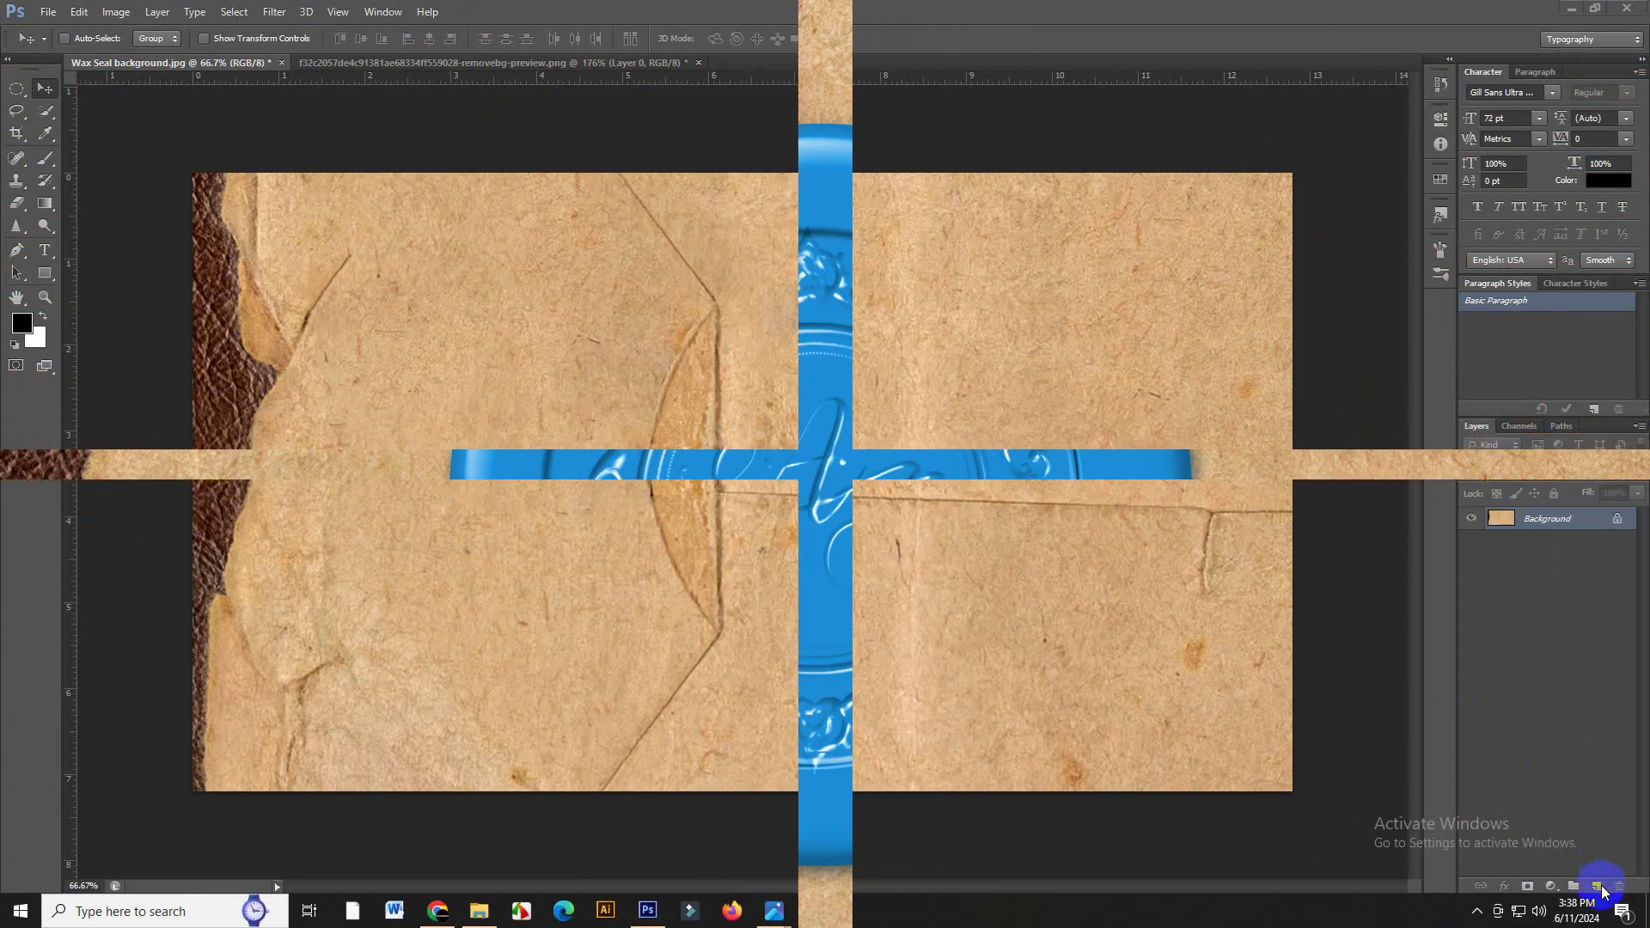
- Add a new layer and draw a circular selection near the page centre, nudged slightly left and down
left_click(1602, 885)
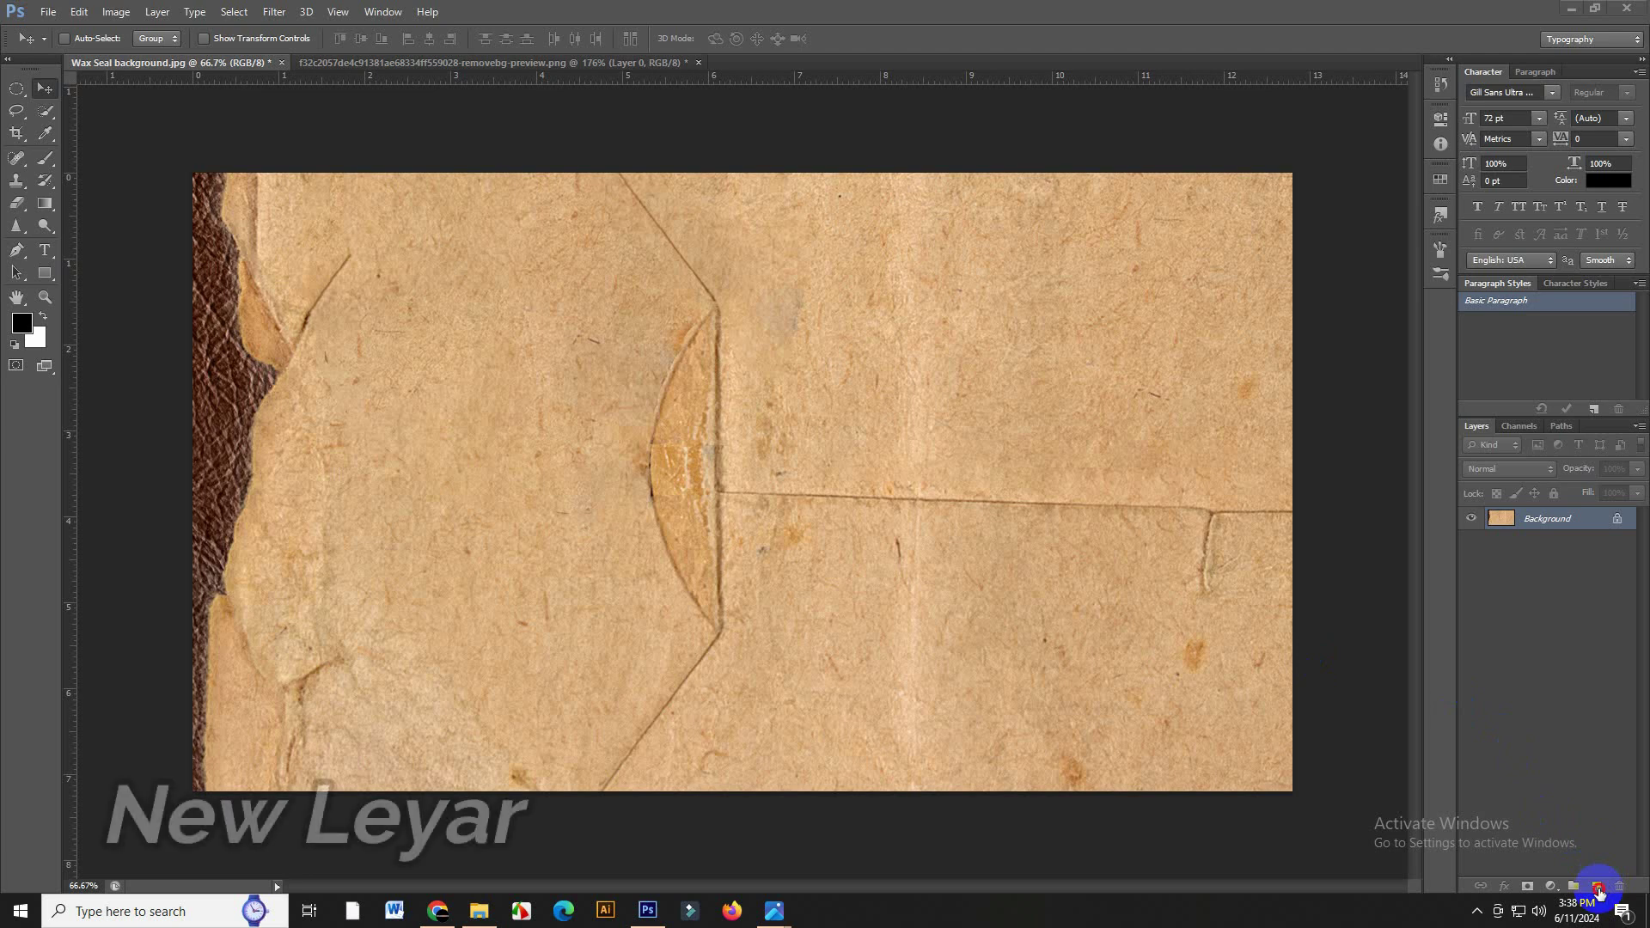
left_click(17, 91)
left_click(115, 103)
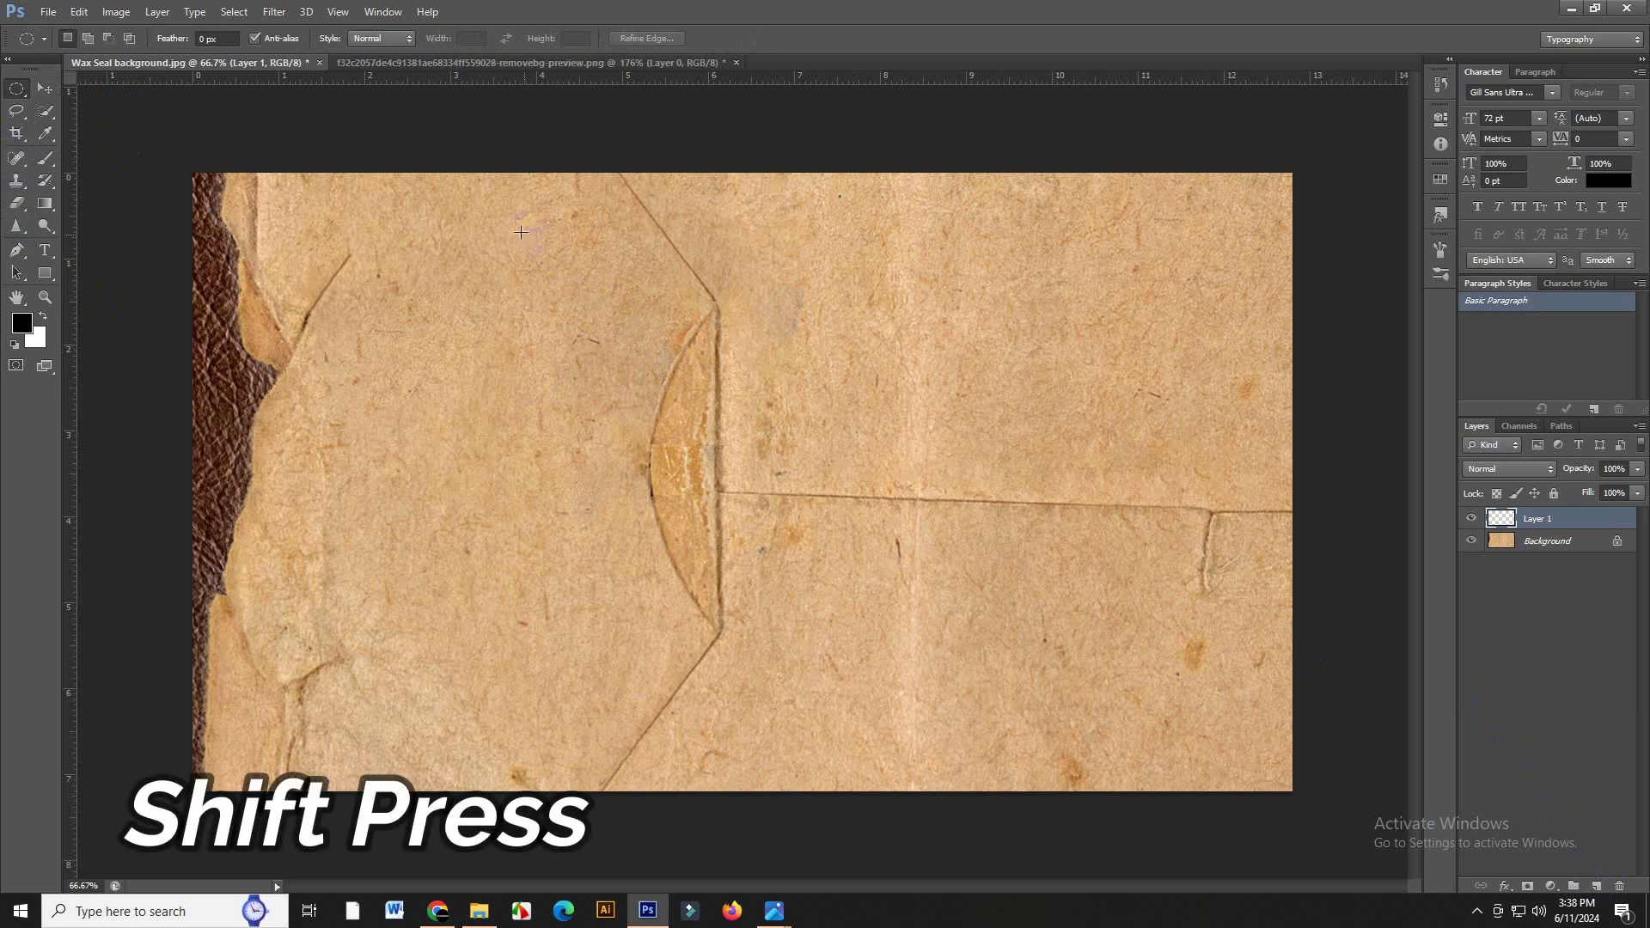
left_click_drag(521, 228, 1012, 832)
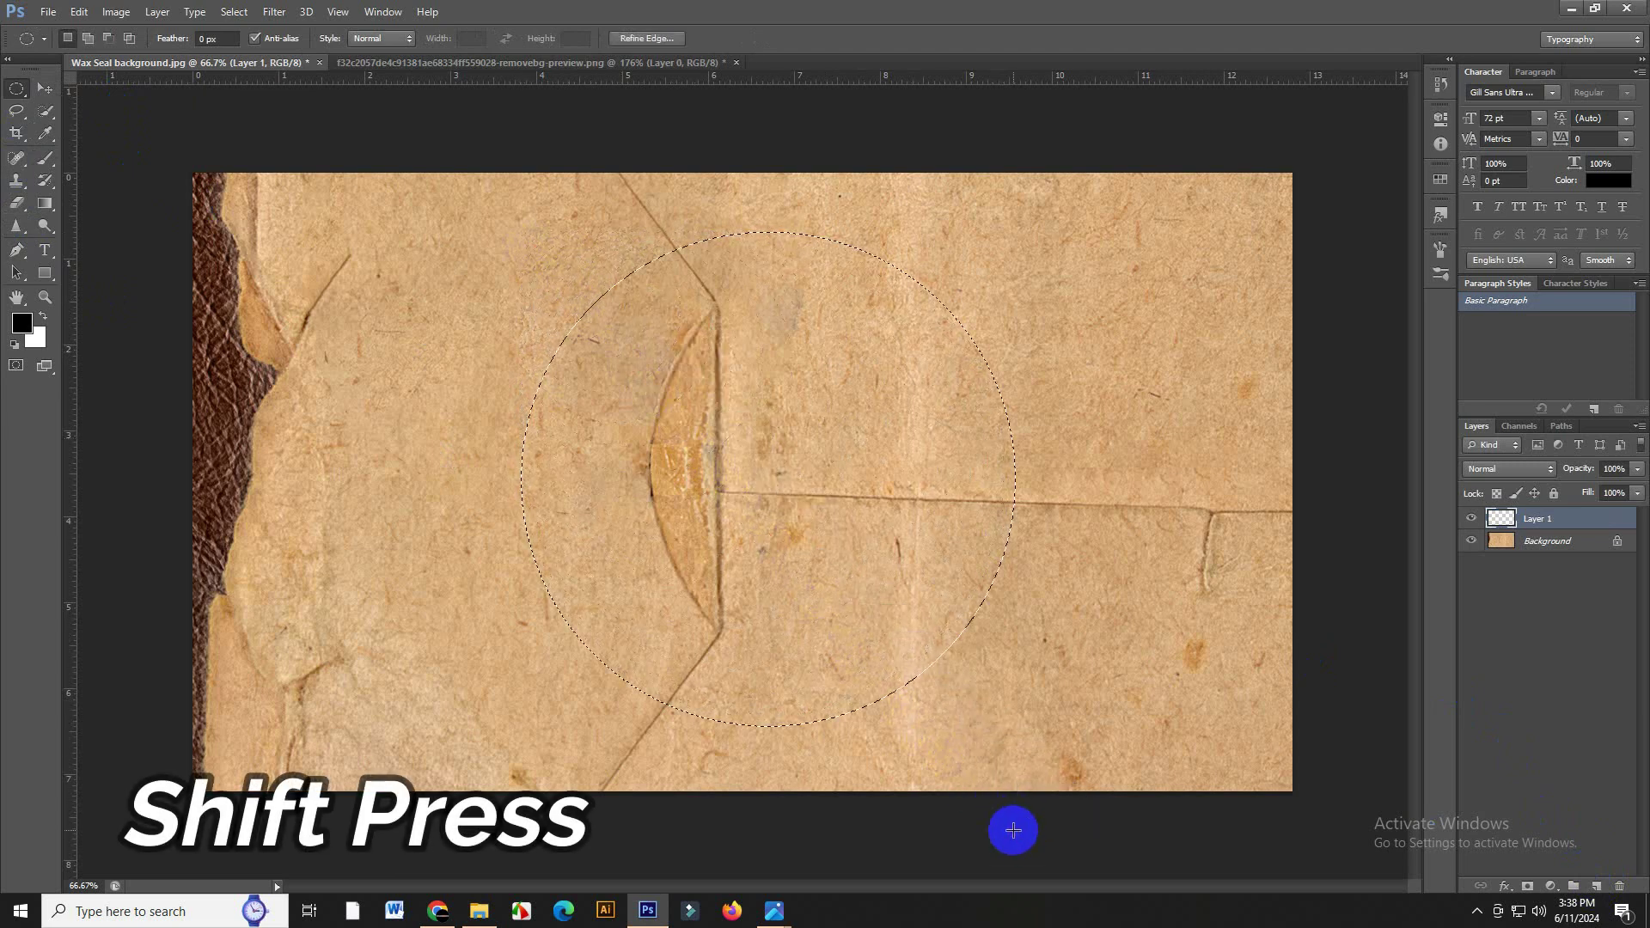
key("shift+Left")
key("shift+Left")
key("shift+Left")
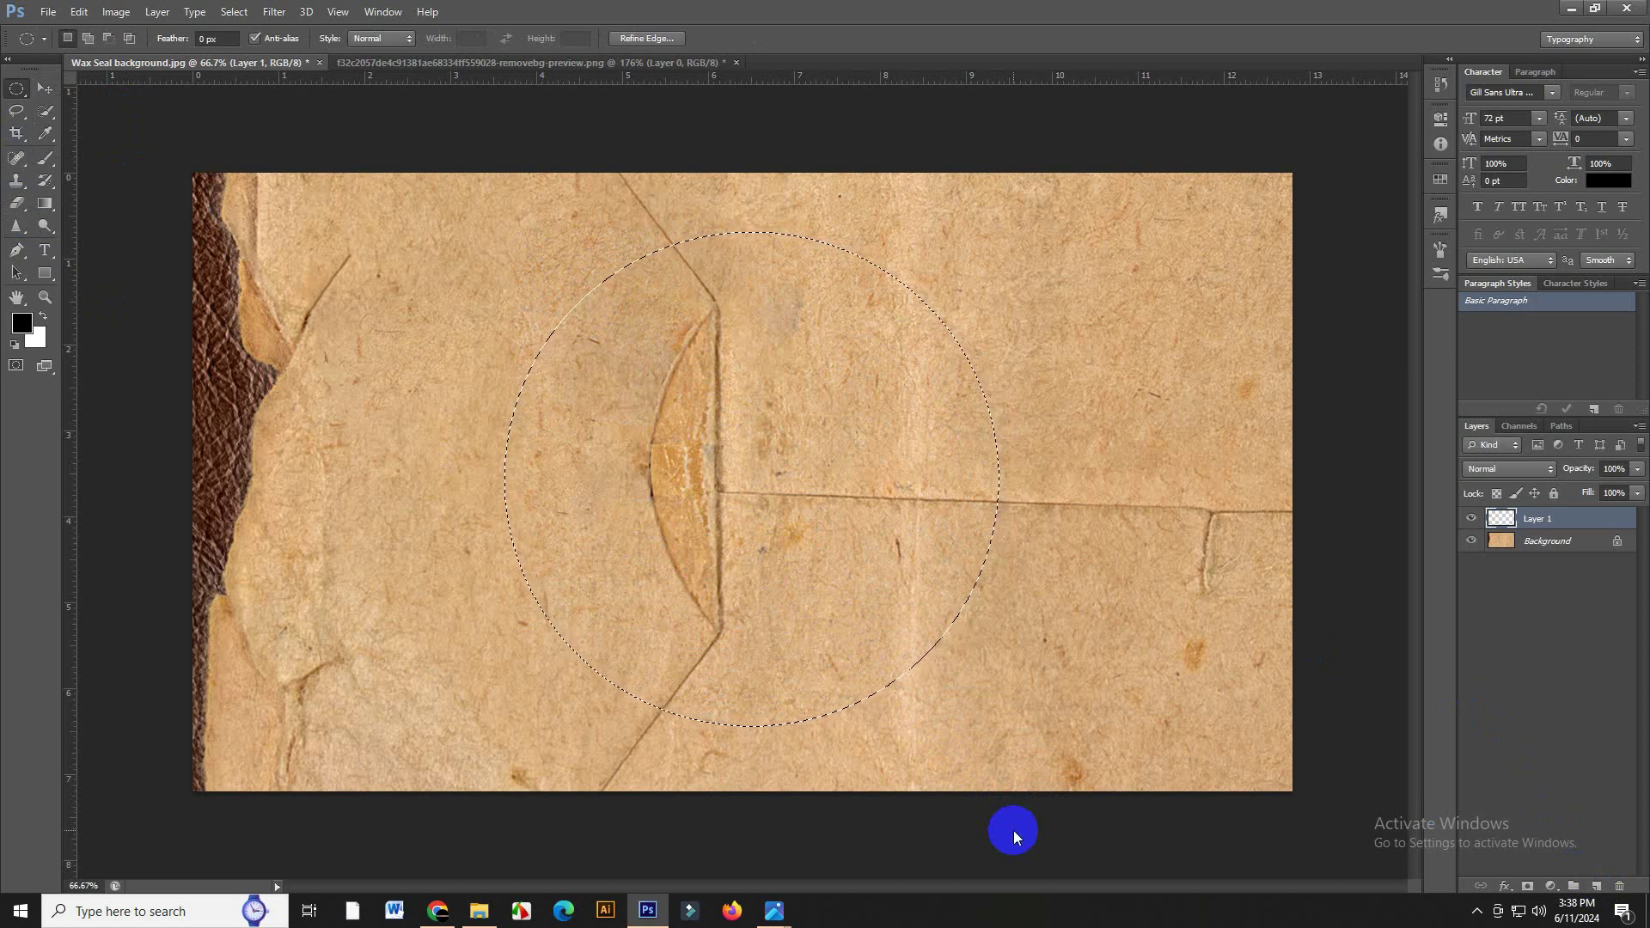
key("shift+Down")
key("shift+Down")
key("shift+Down")
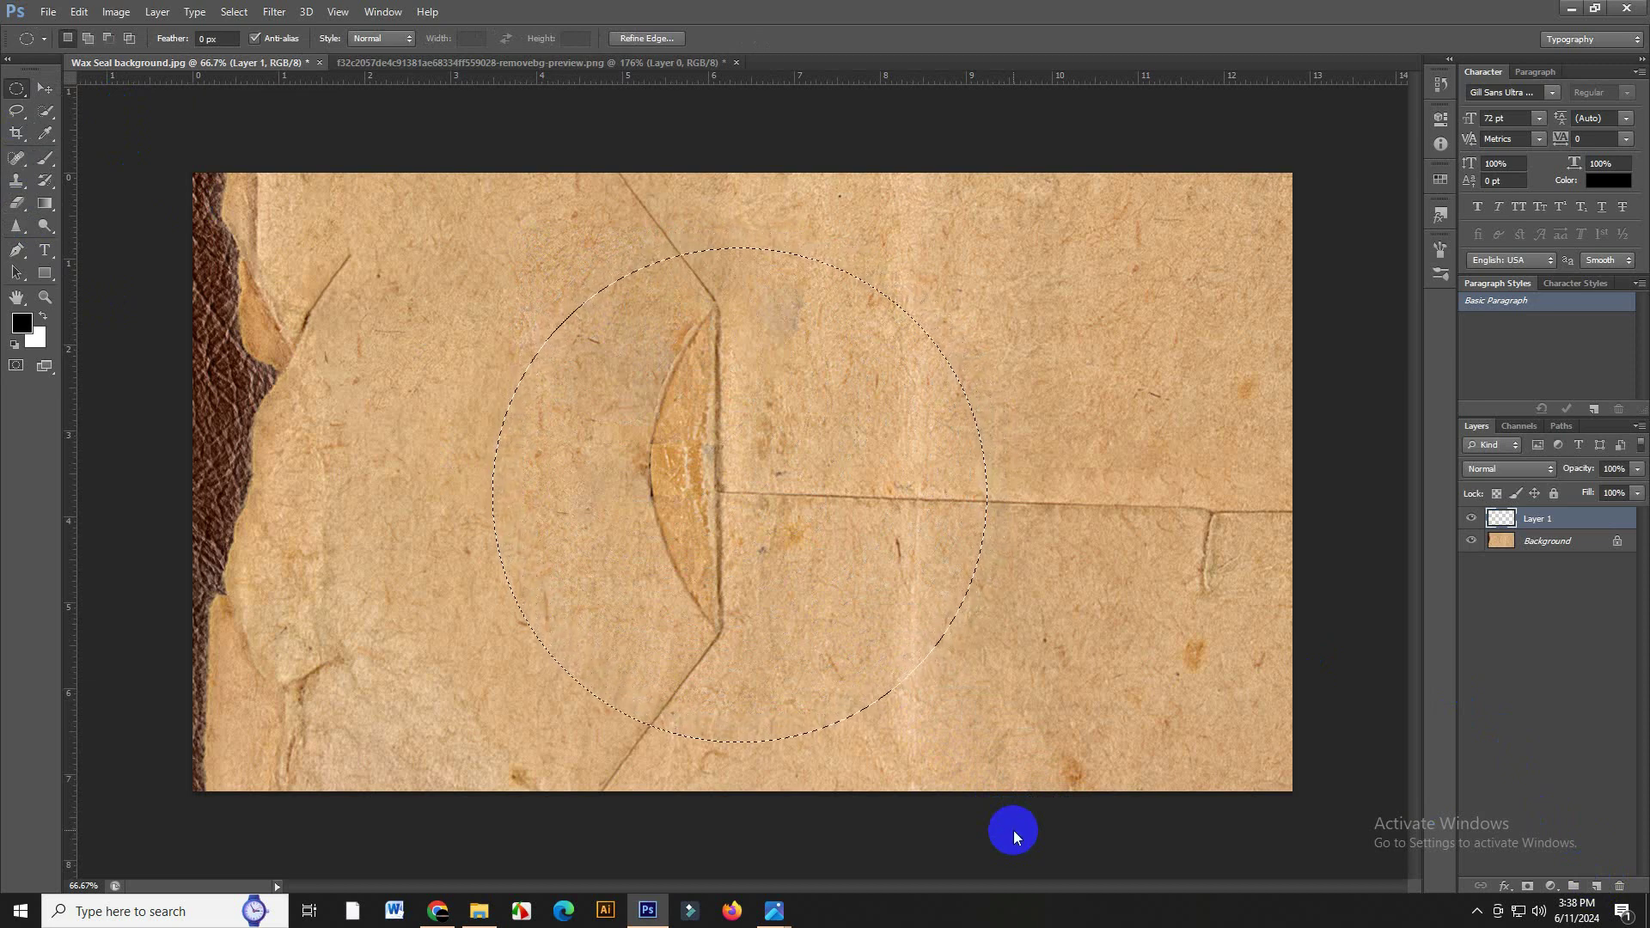
key("shift+Down")
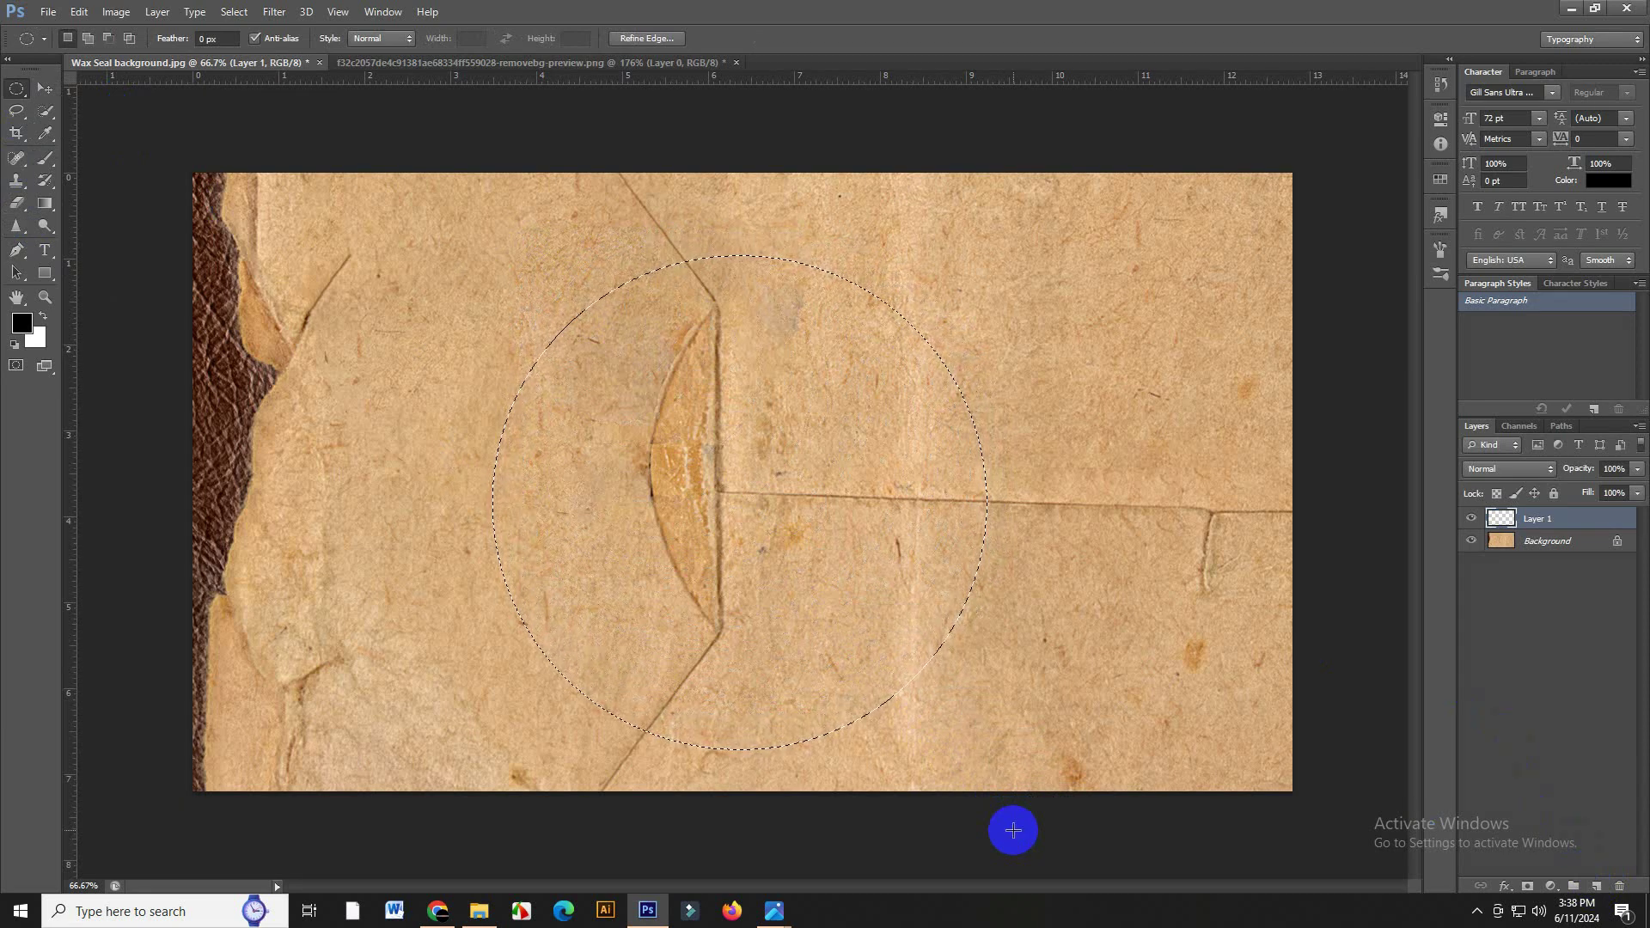
- Fill the circle selection with bright red foreground colour and deselect
left_click(22, 323)
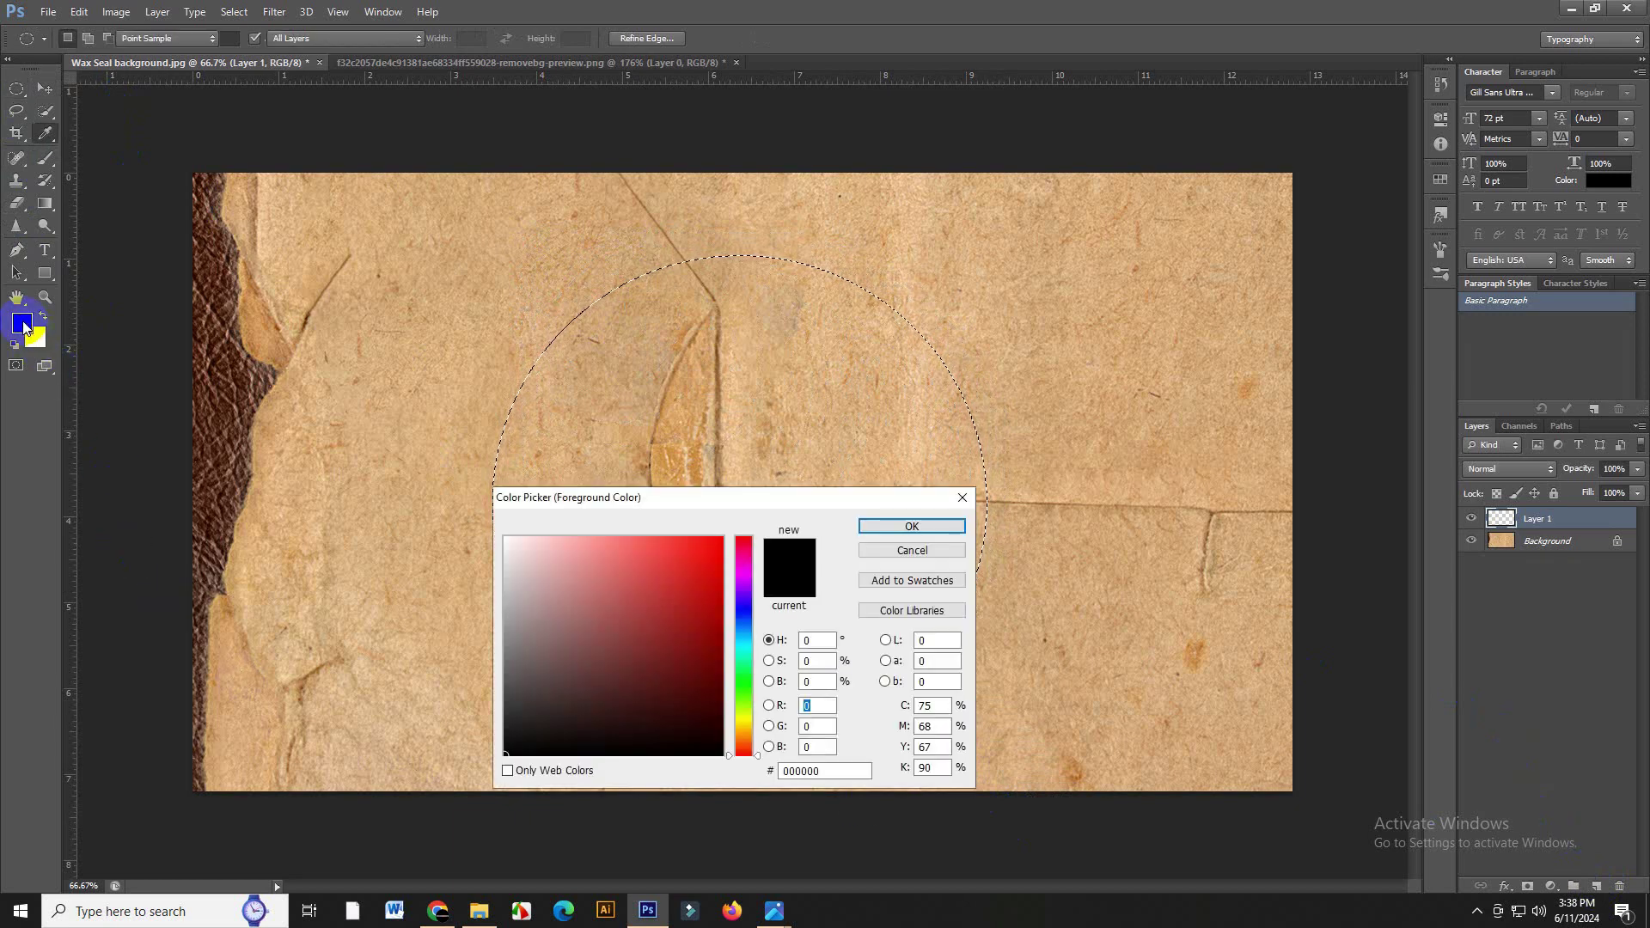
left_click(708, 564)
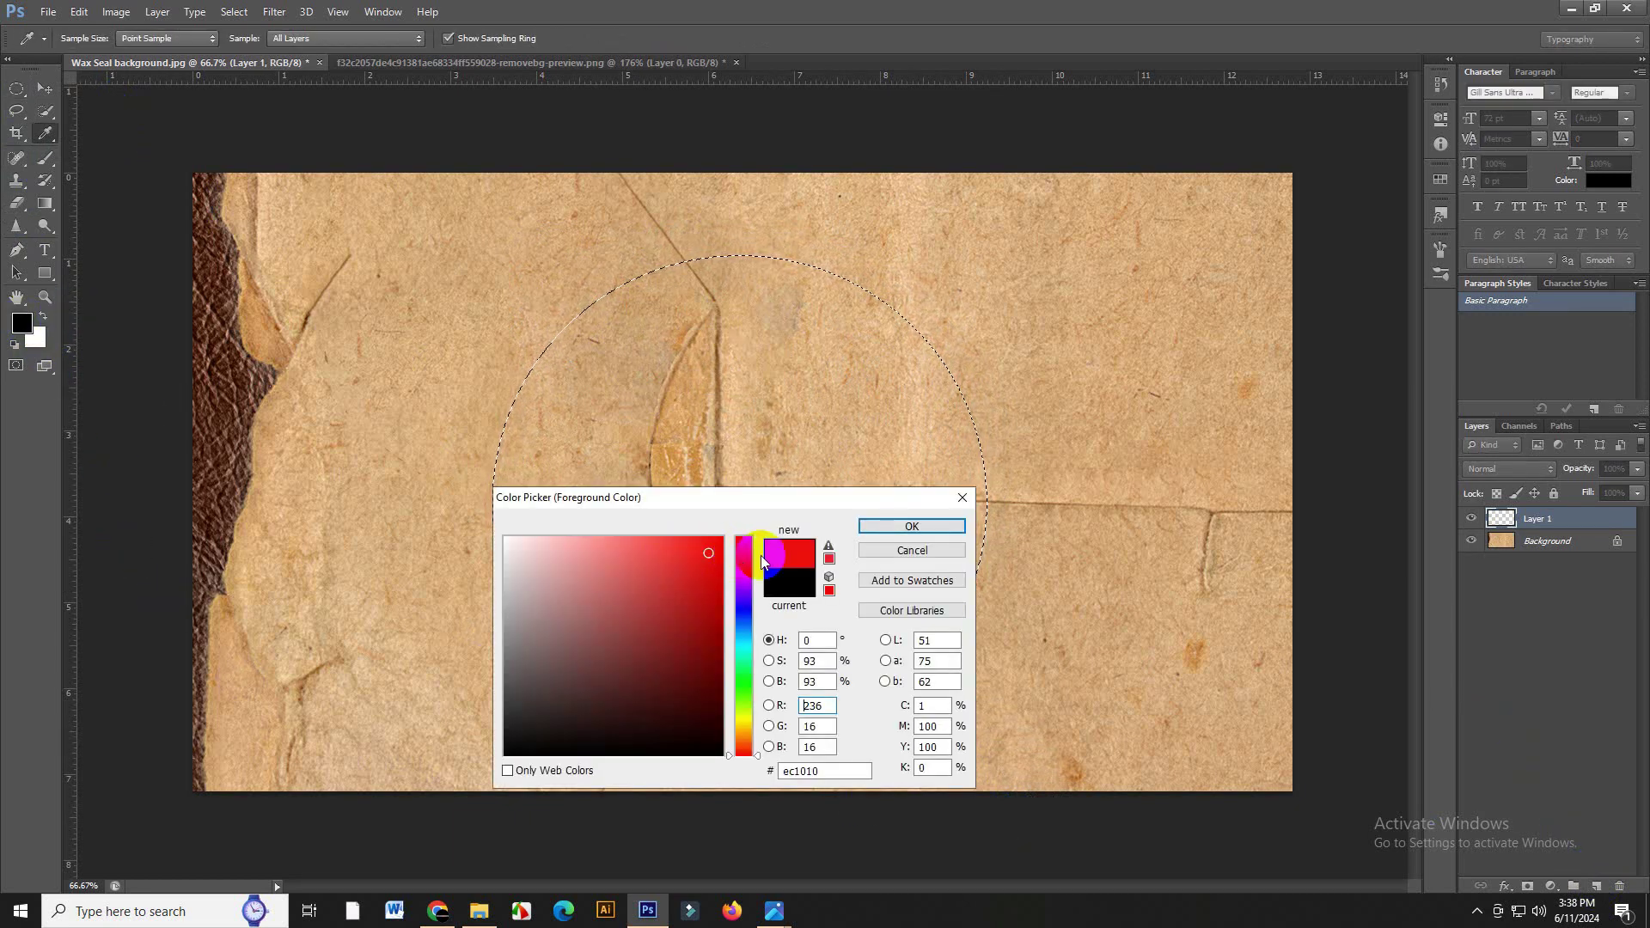
left_click(894, 529)
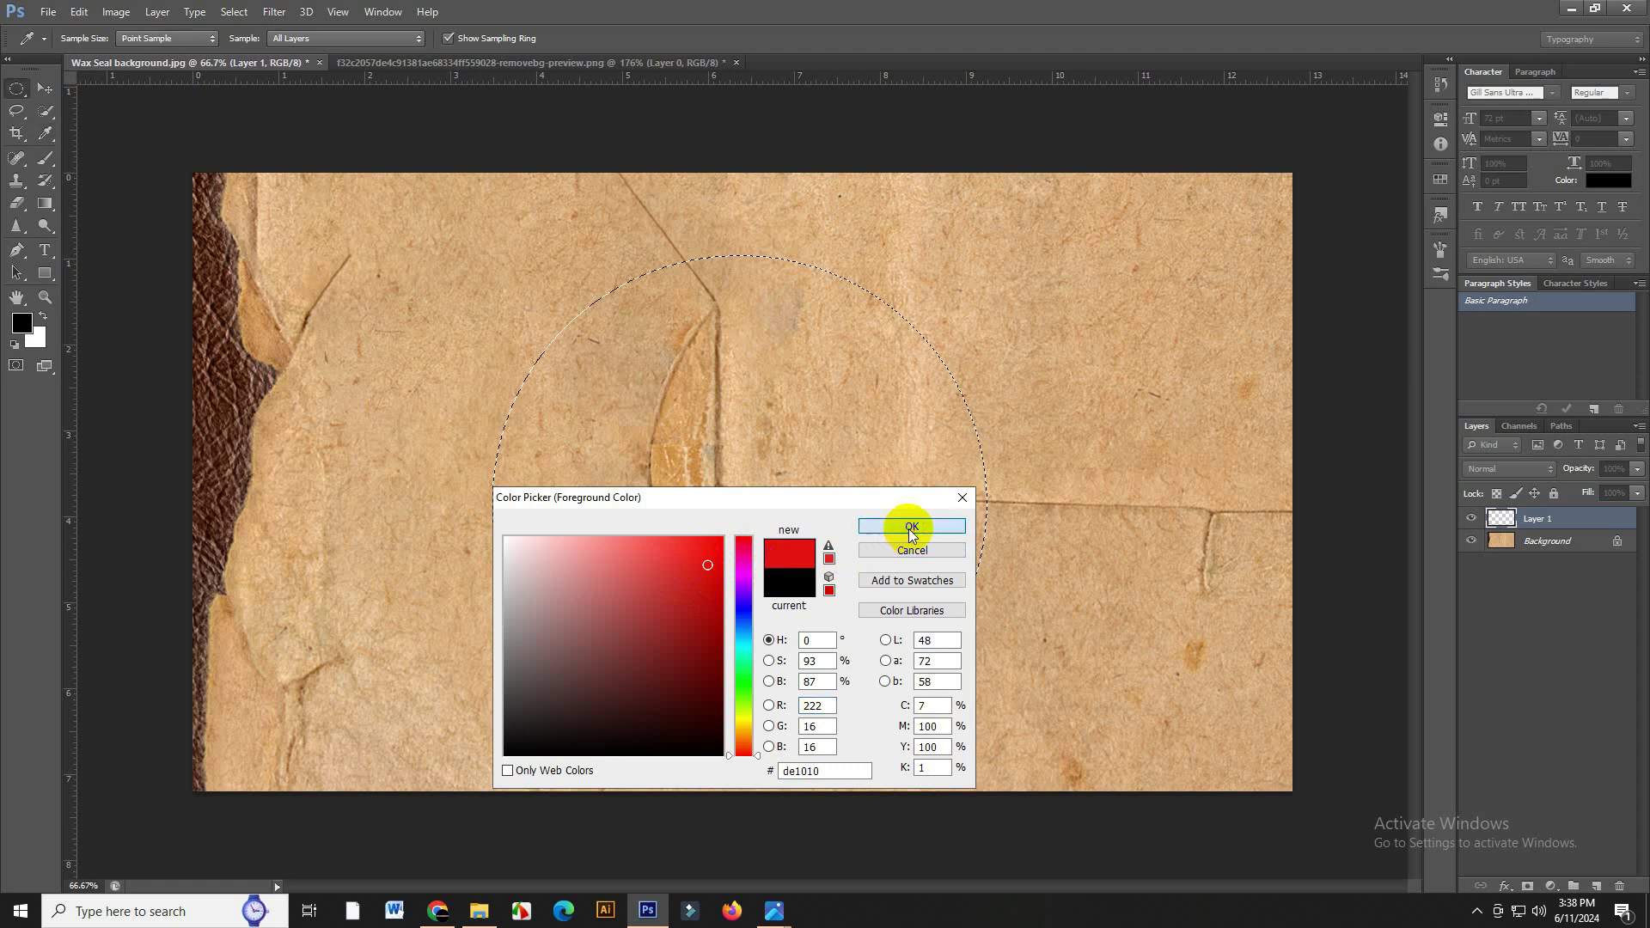
key("alt+BackSpace")
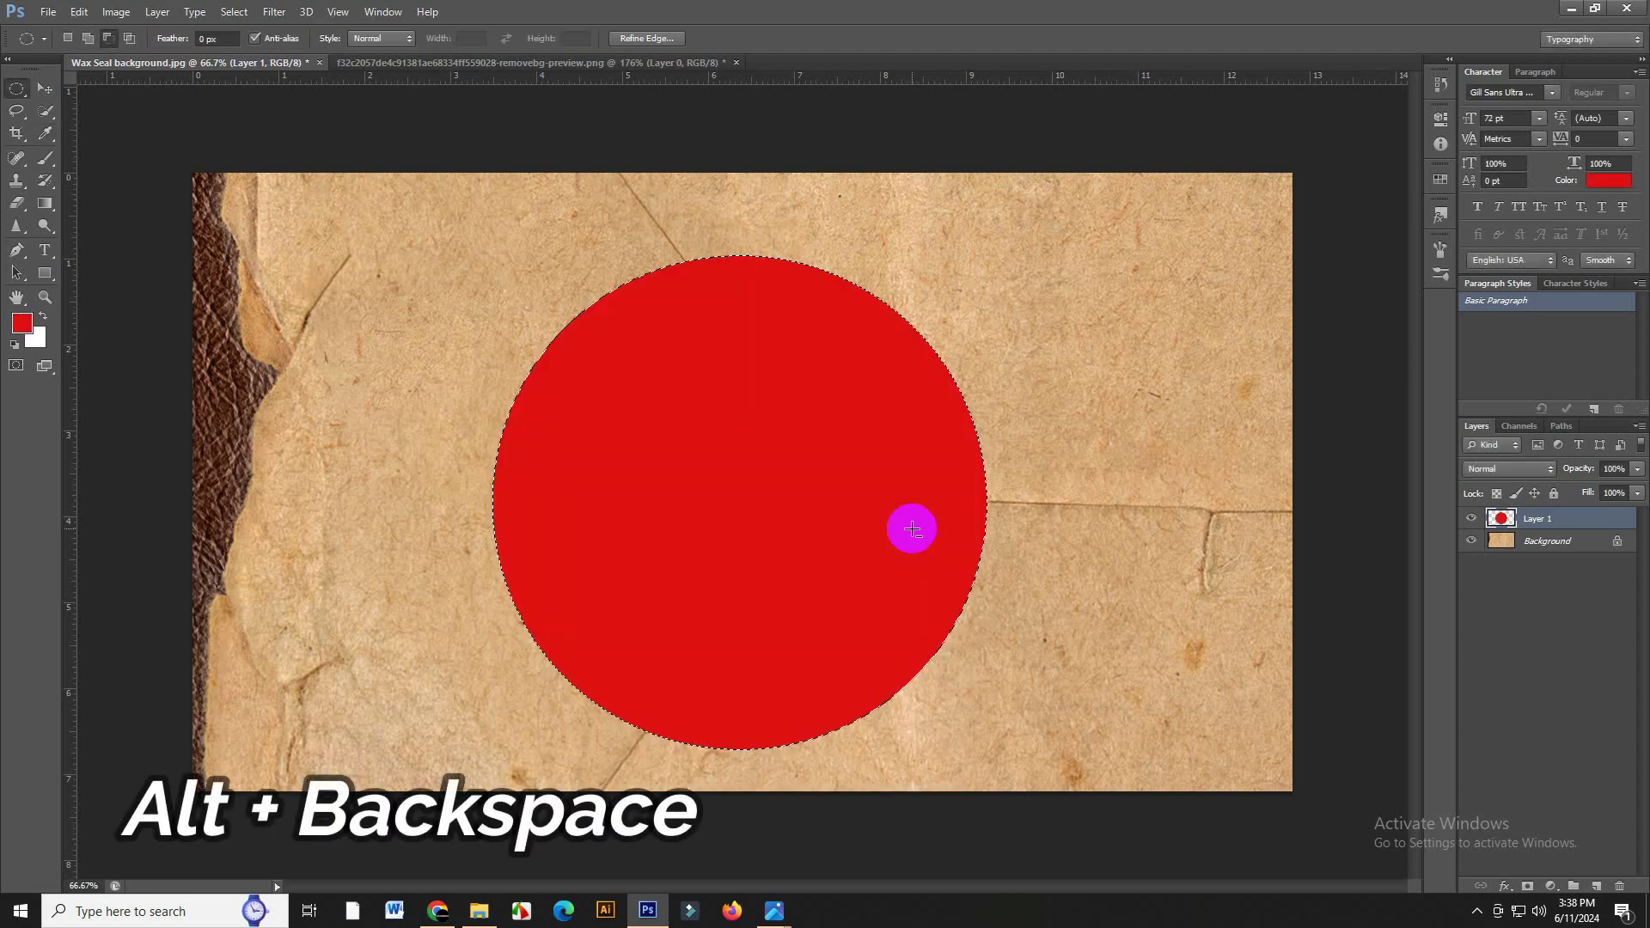
left_click(233, 11)
left_click(249, 48)
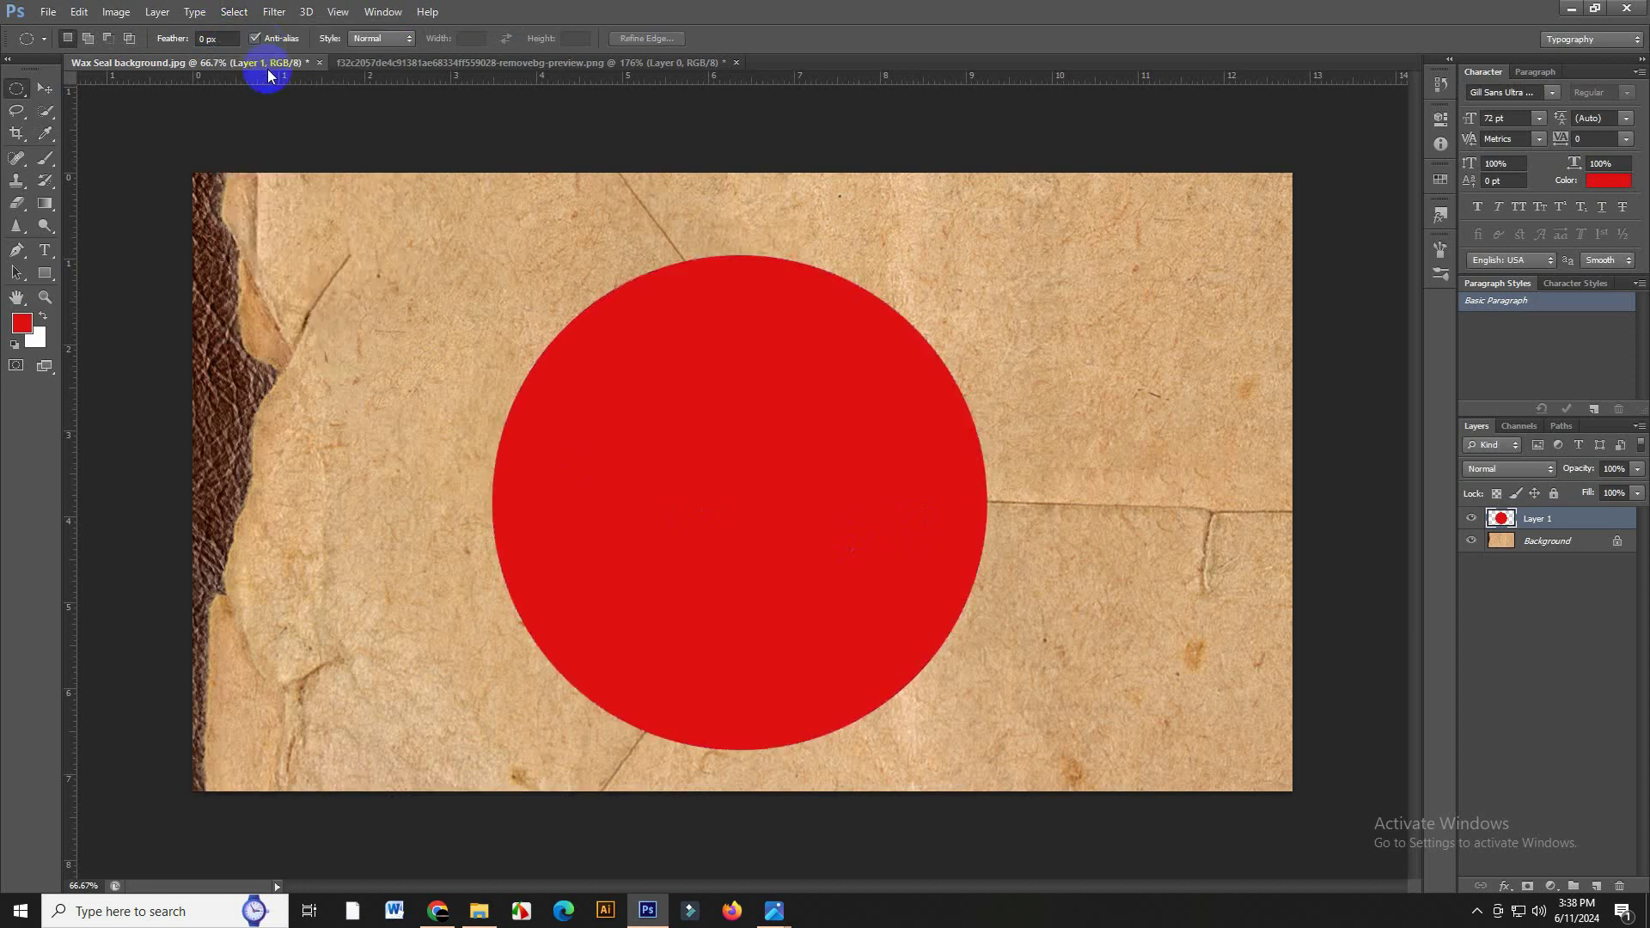
- Convert Layer 1 into a smart object
right_click(1584, 524)
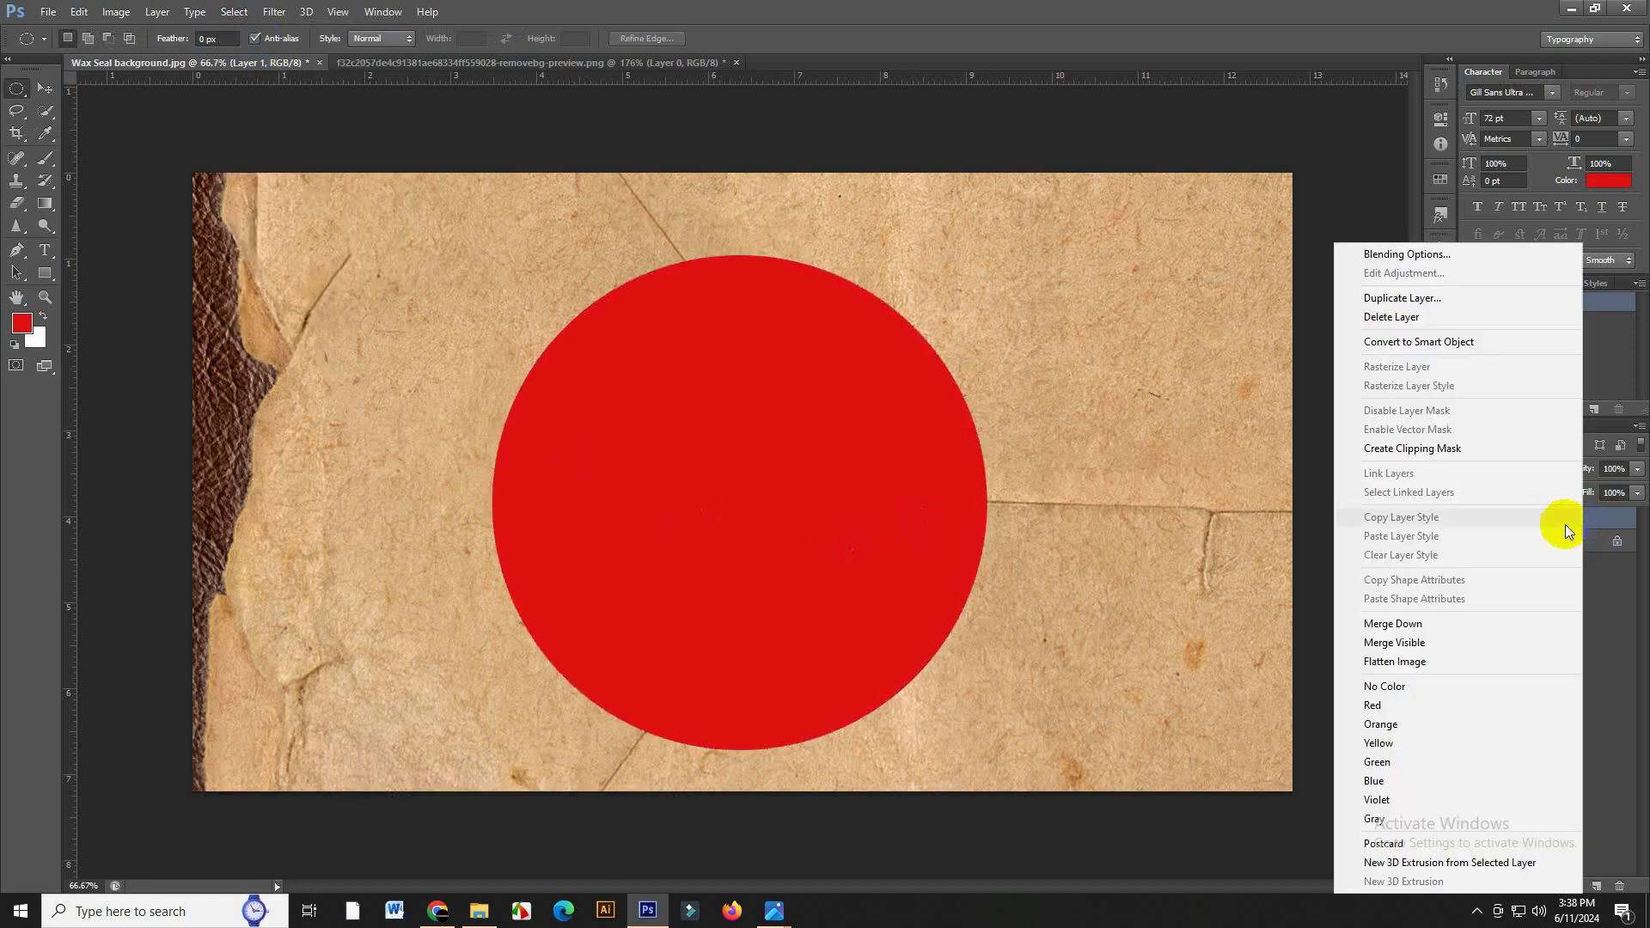
left_click(1397, 349)
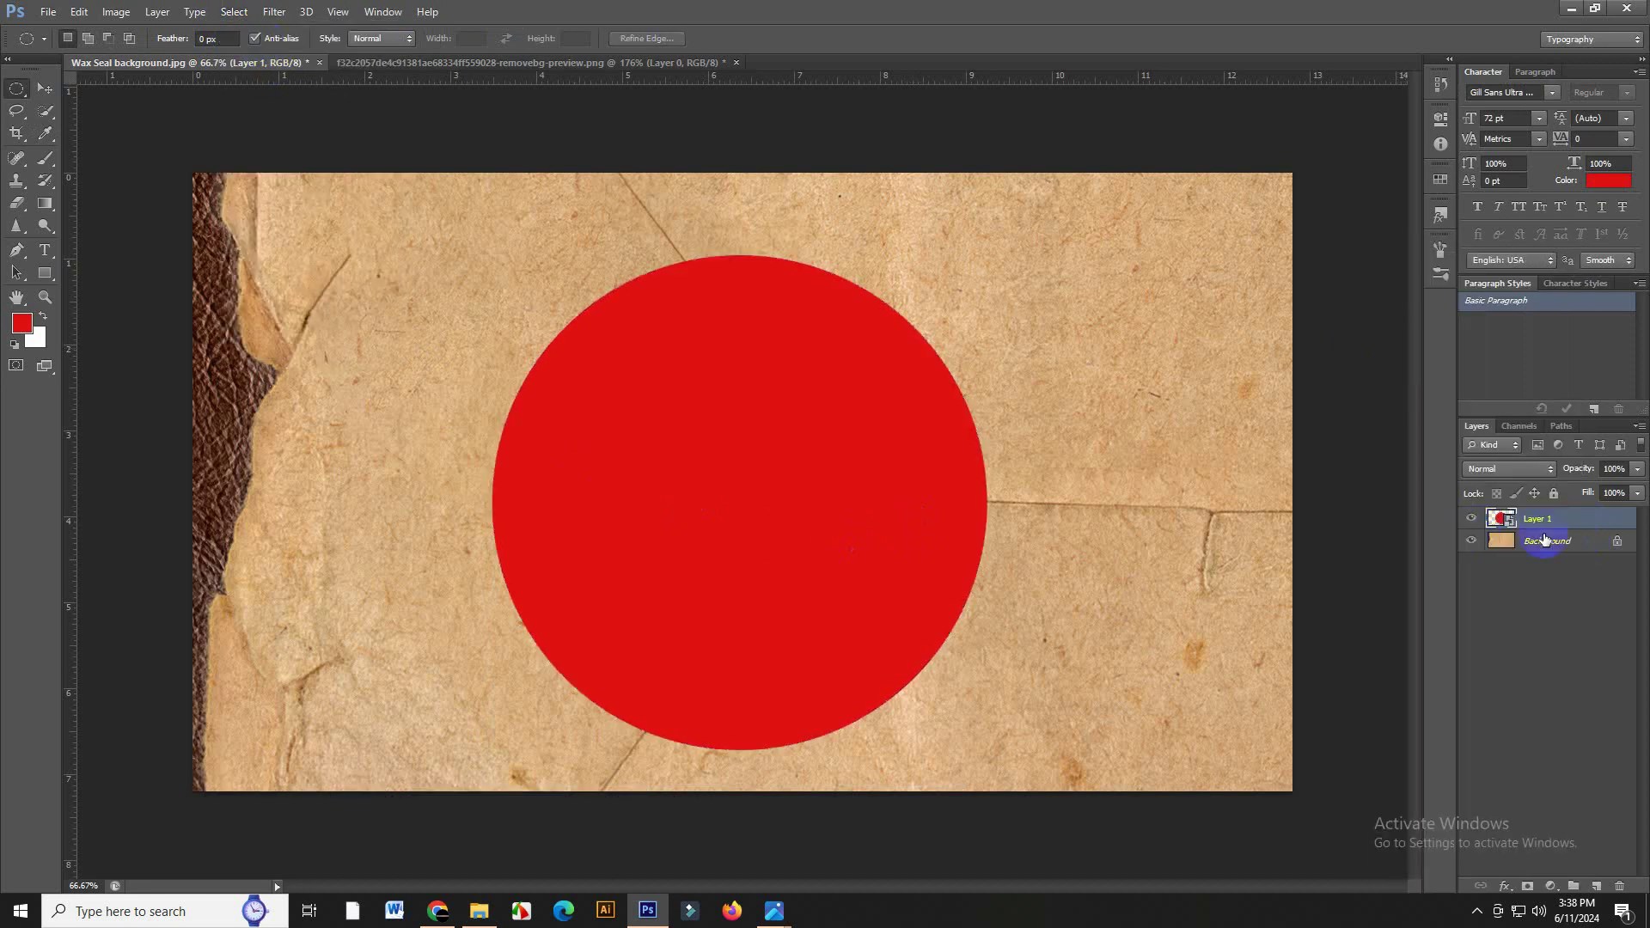
left_click(1603, 528)
- Give Layer 1 Bevel & Emboss with size 50, angle 90, highlight opacity 85 and shadow opacity 0
double_click(1602, 526)
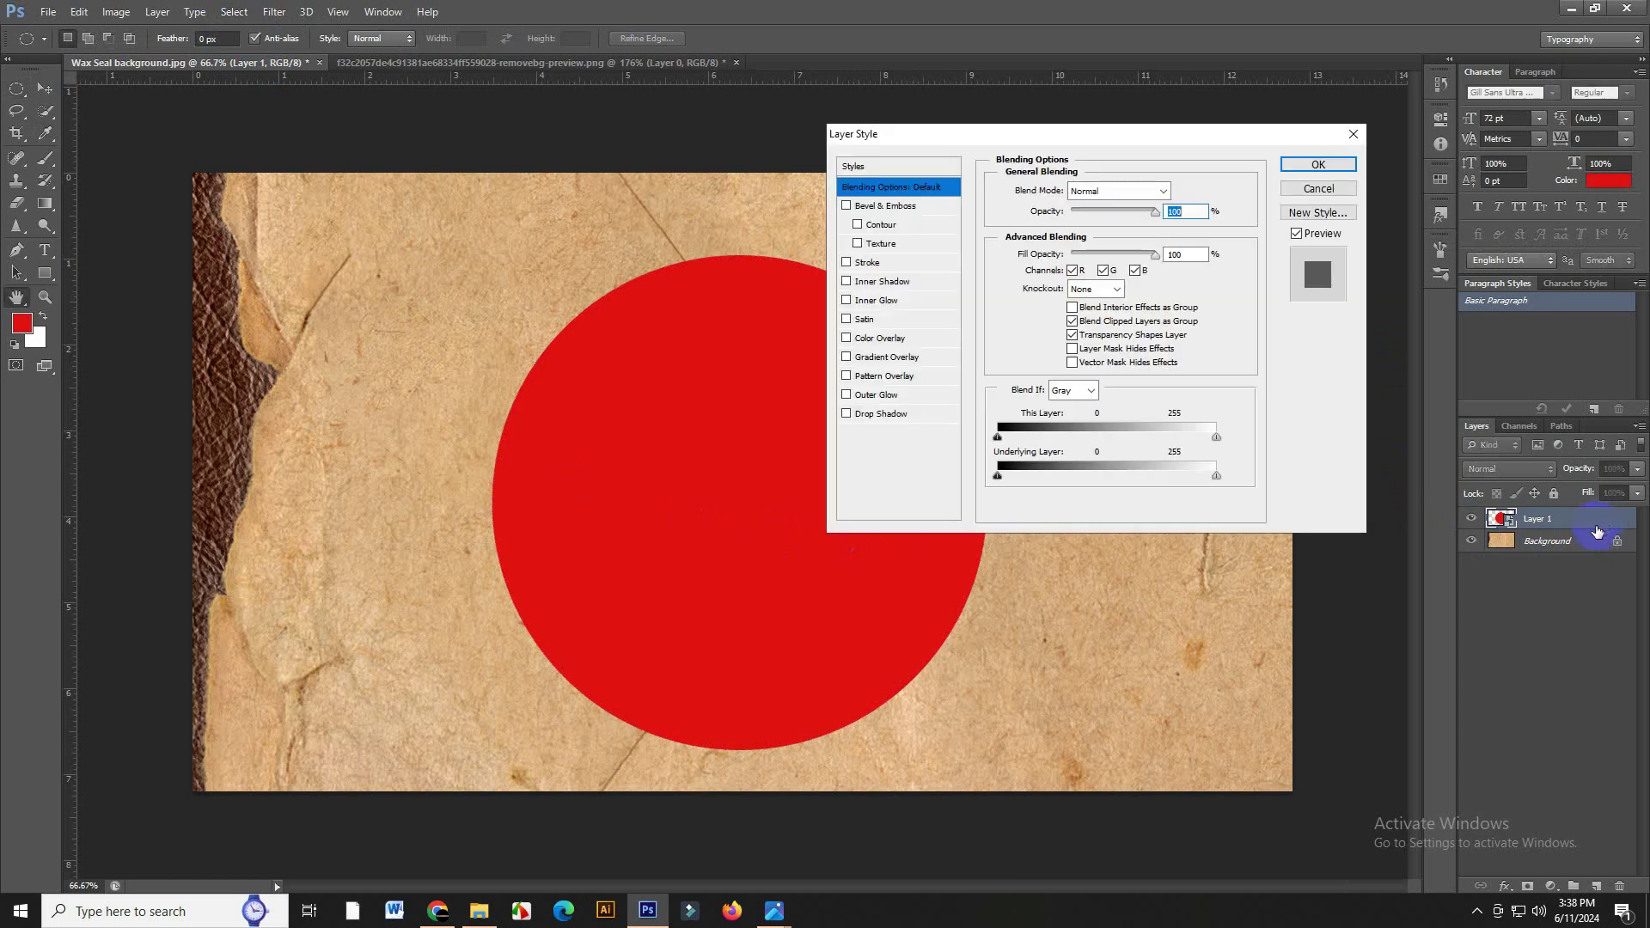
left_click(924, 208)
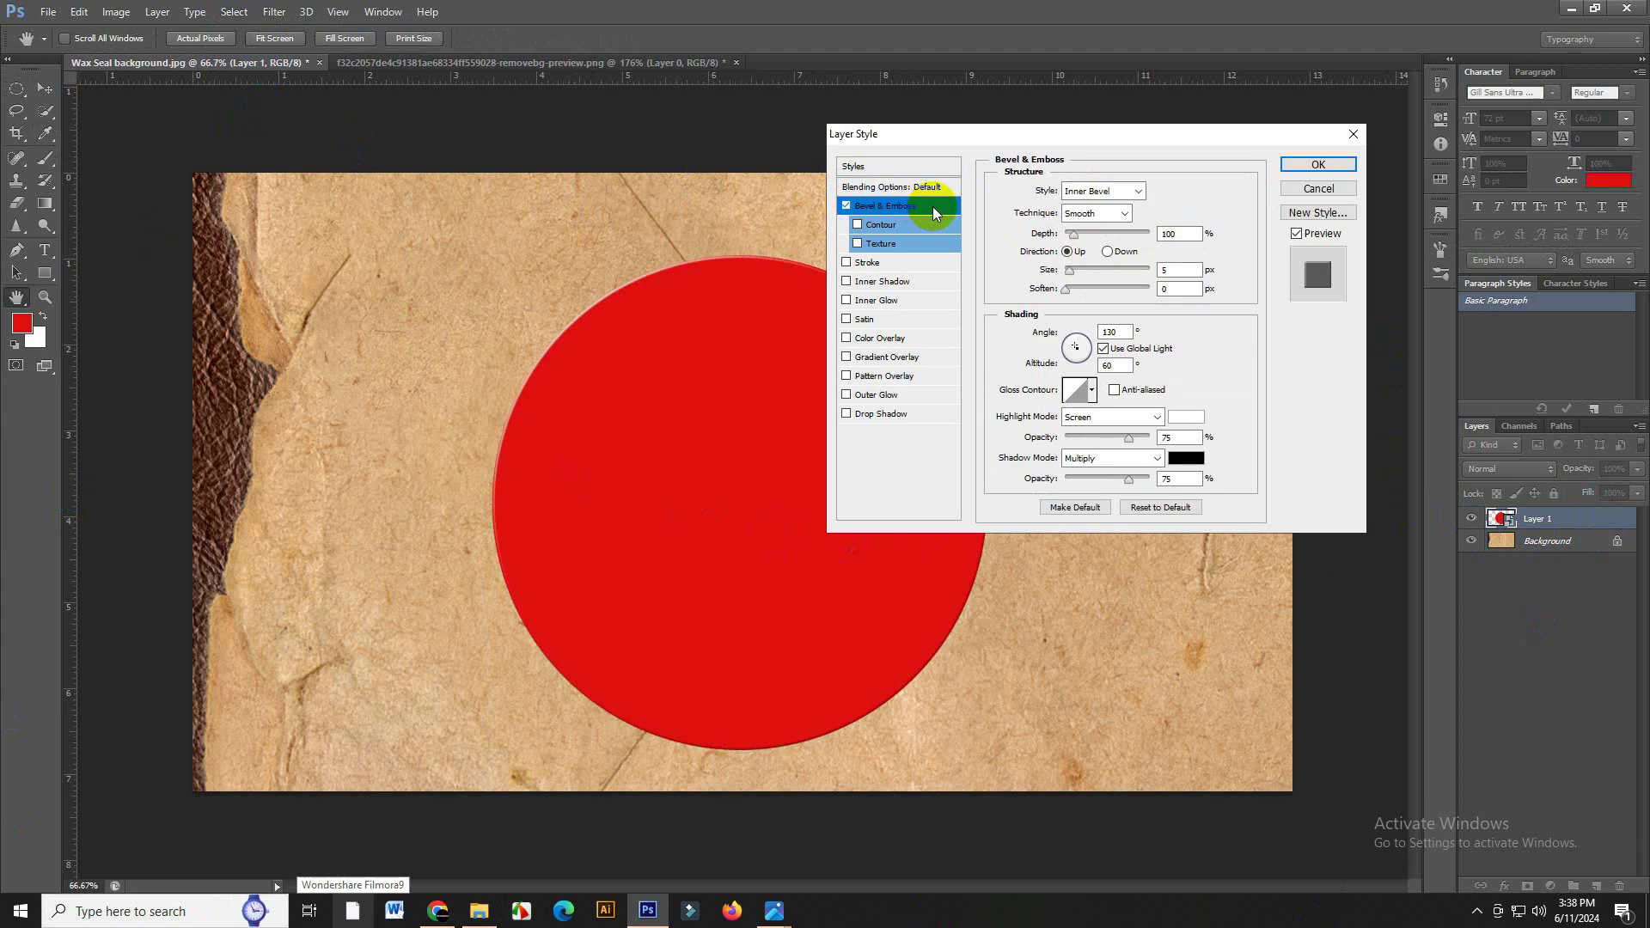
left_click(1130, 273)
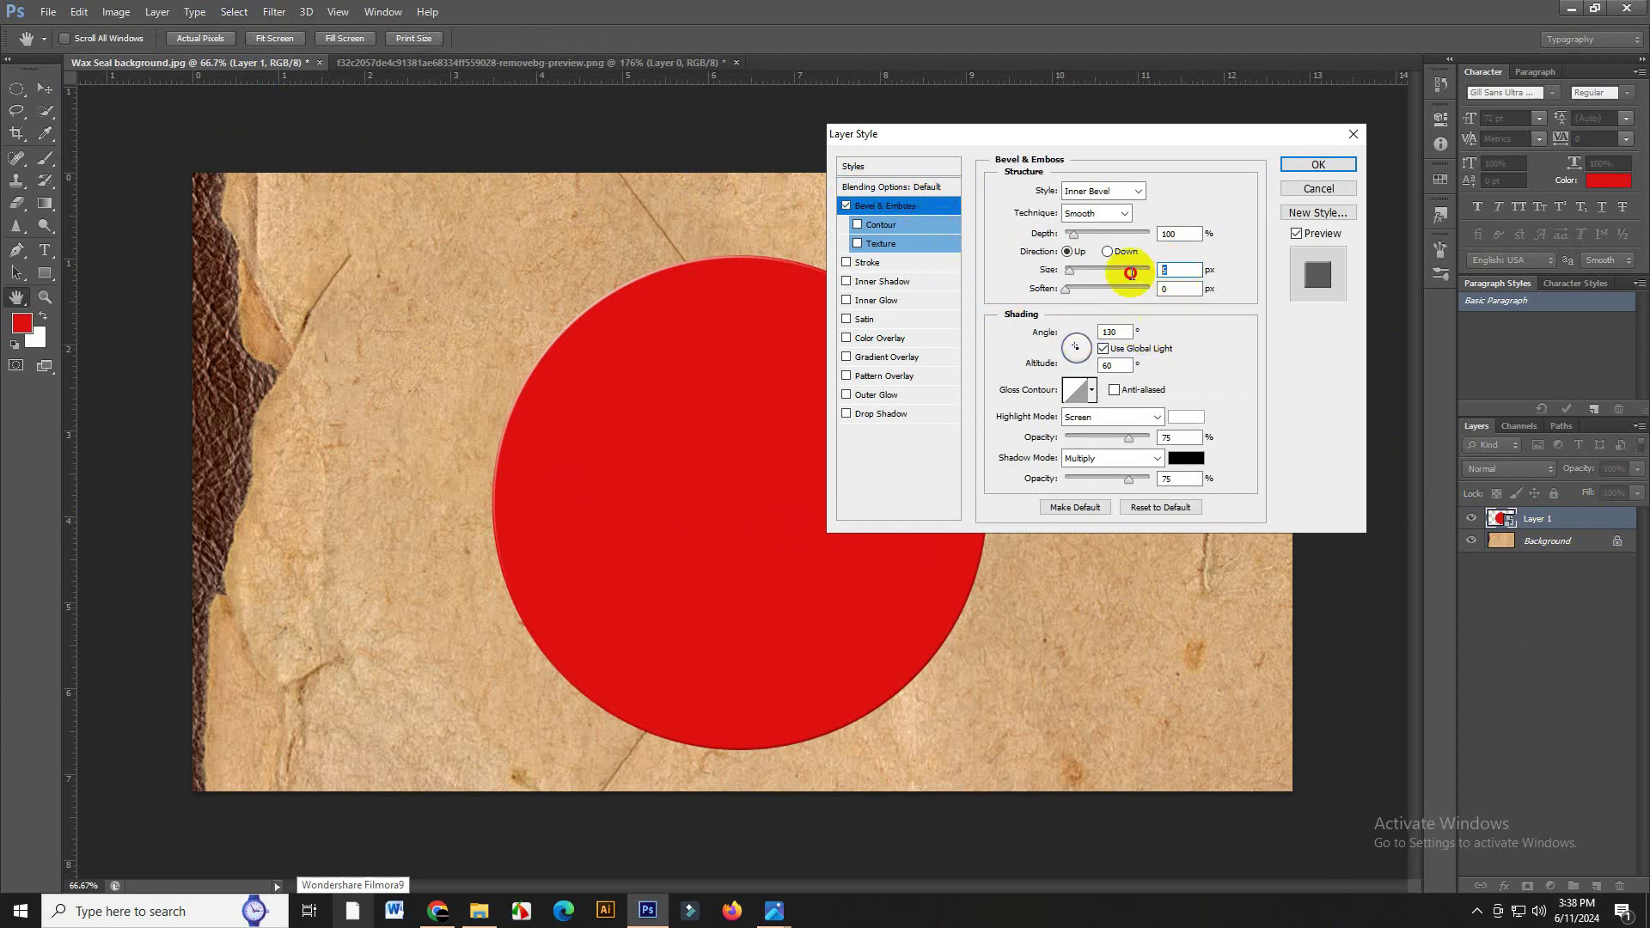
type("50")
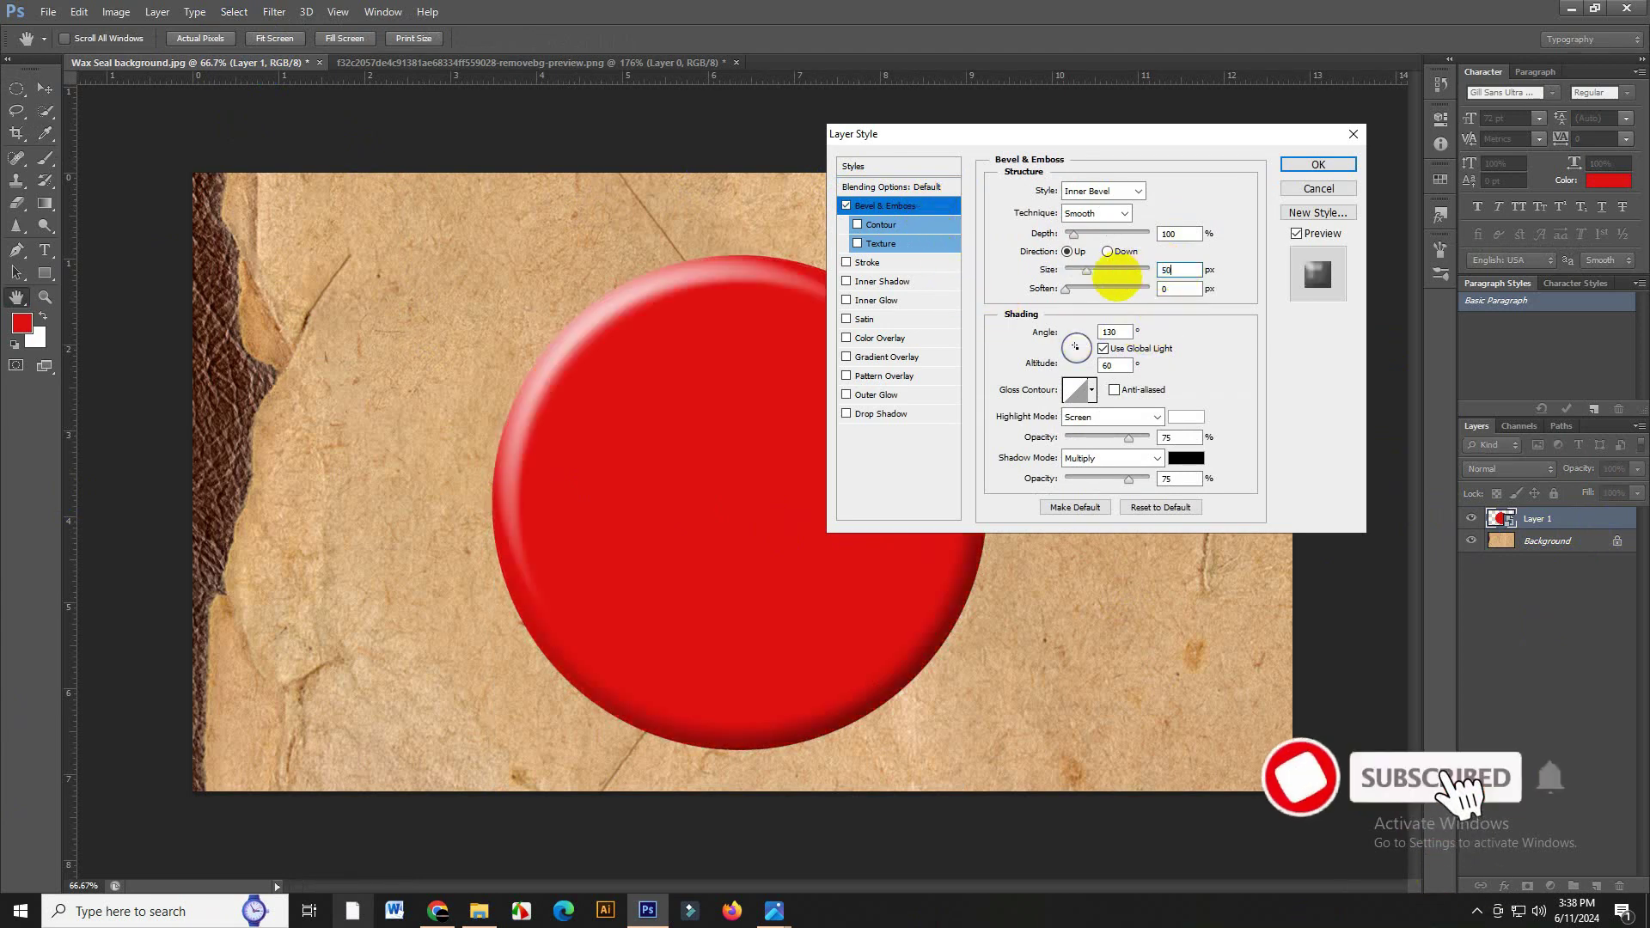
double_click(1113, 332)
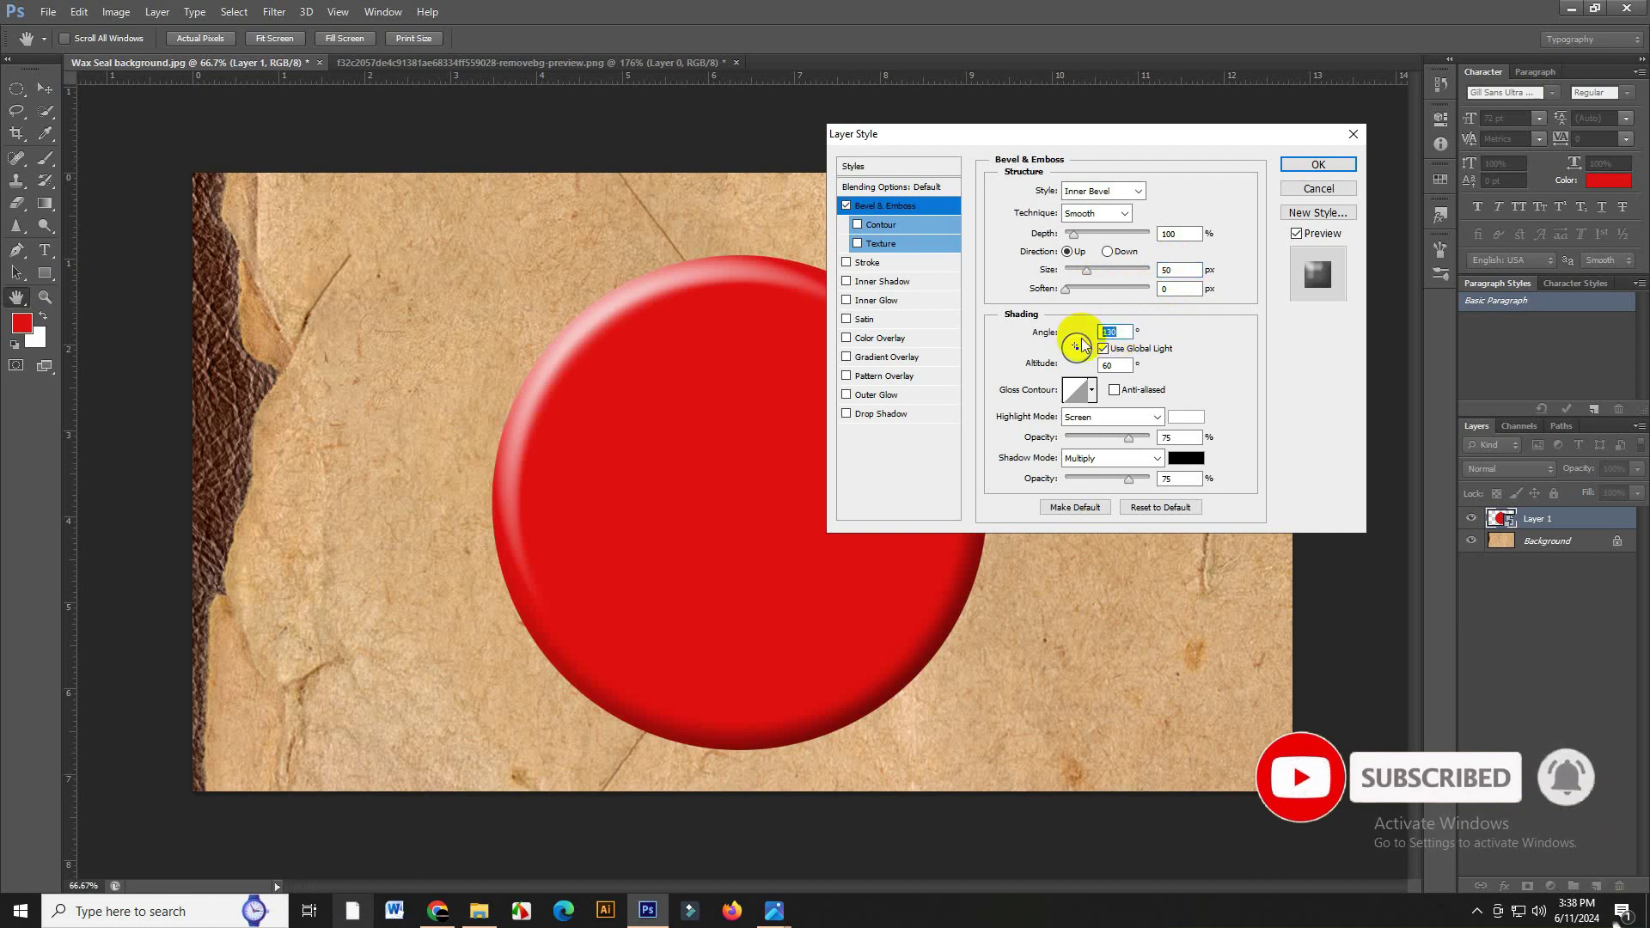
type("90")
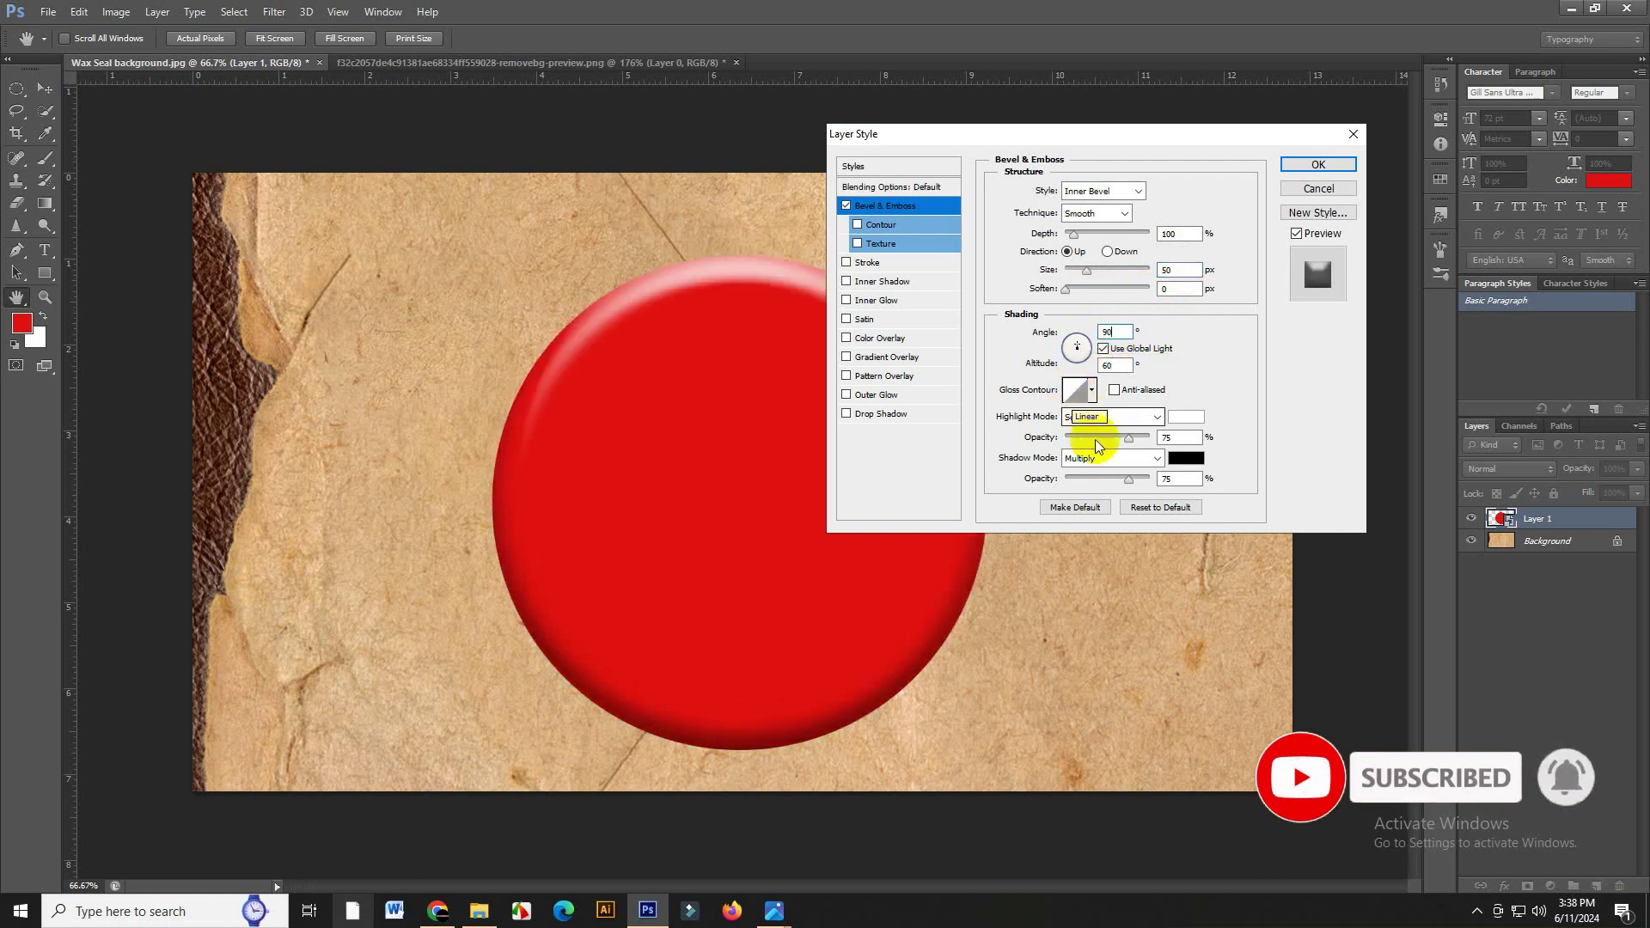
double_click(1167, 438)
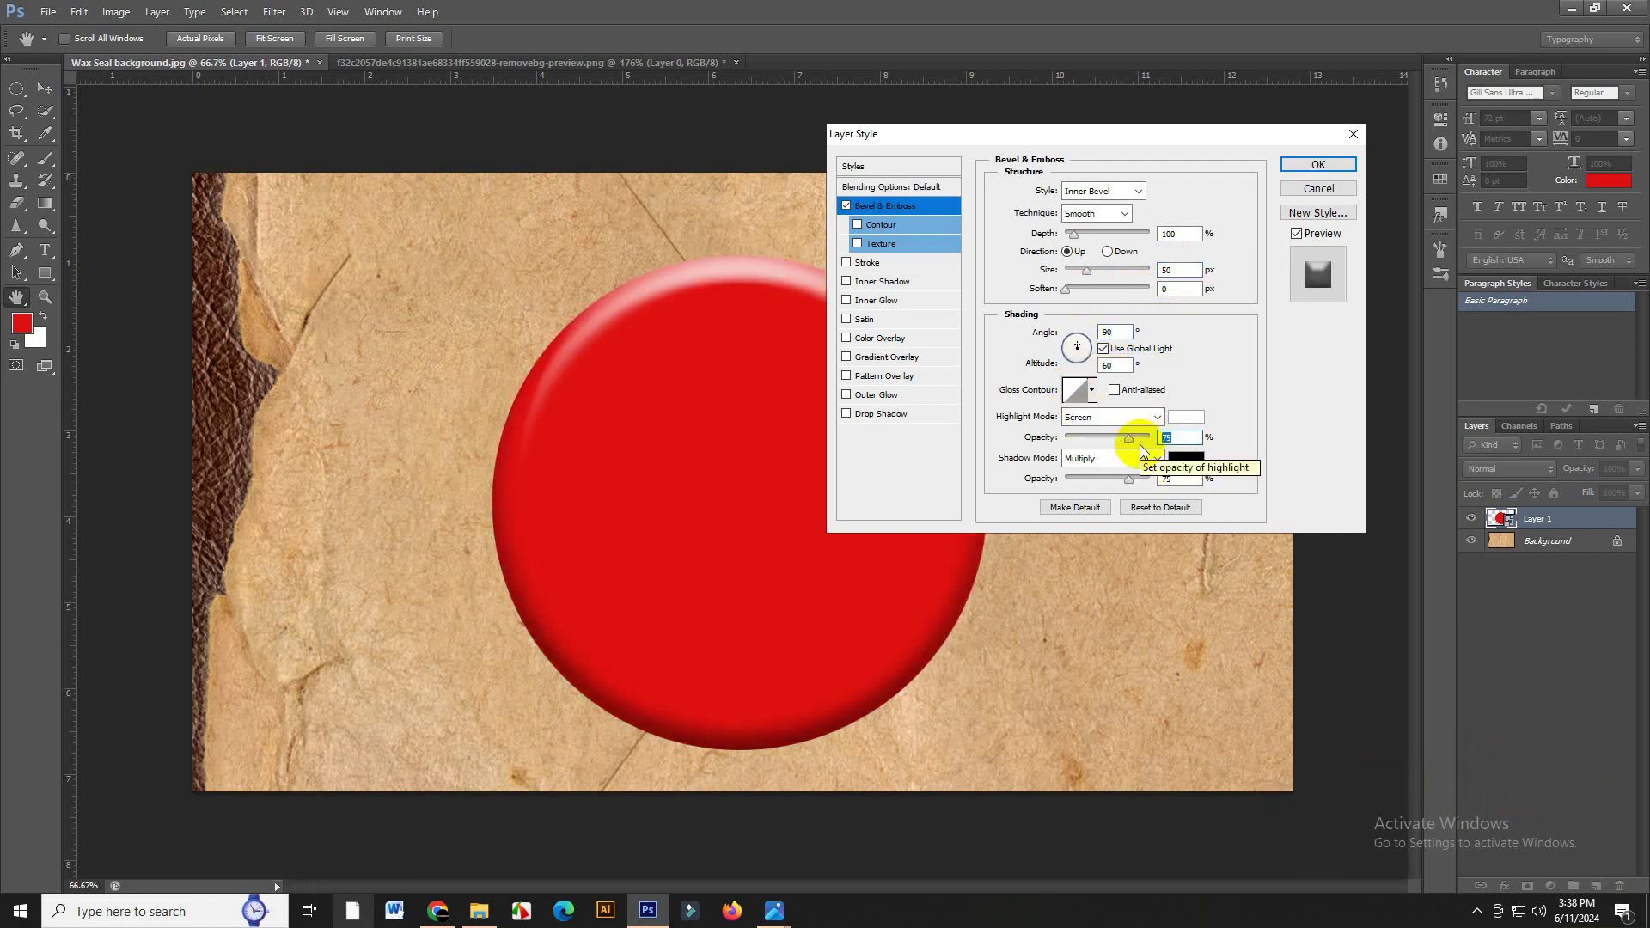
type("85")
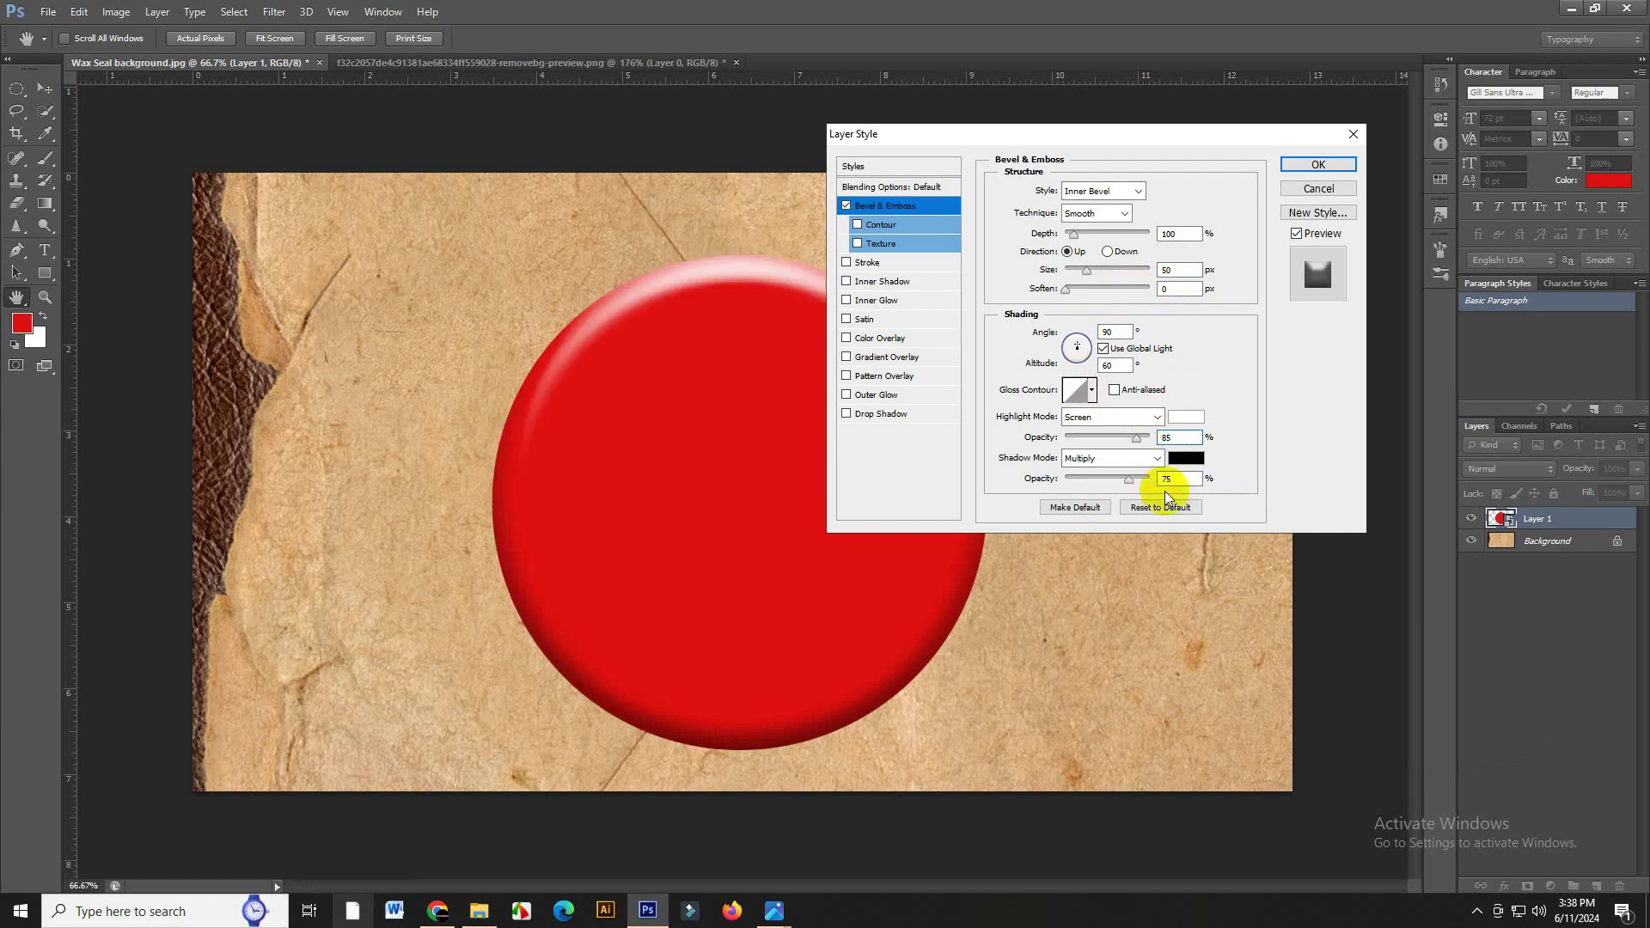
left_click(1174, 482)
double_click(1170, 480)
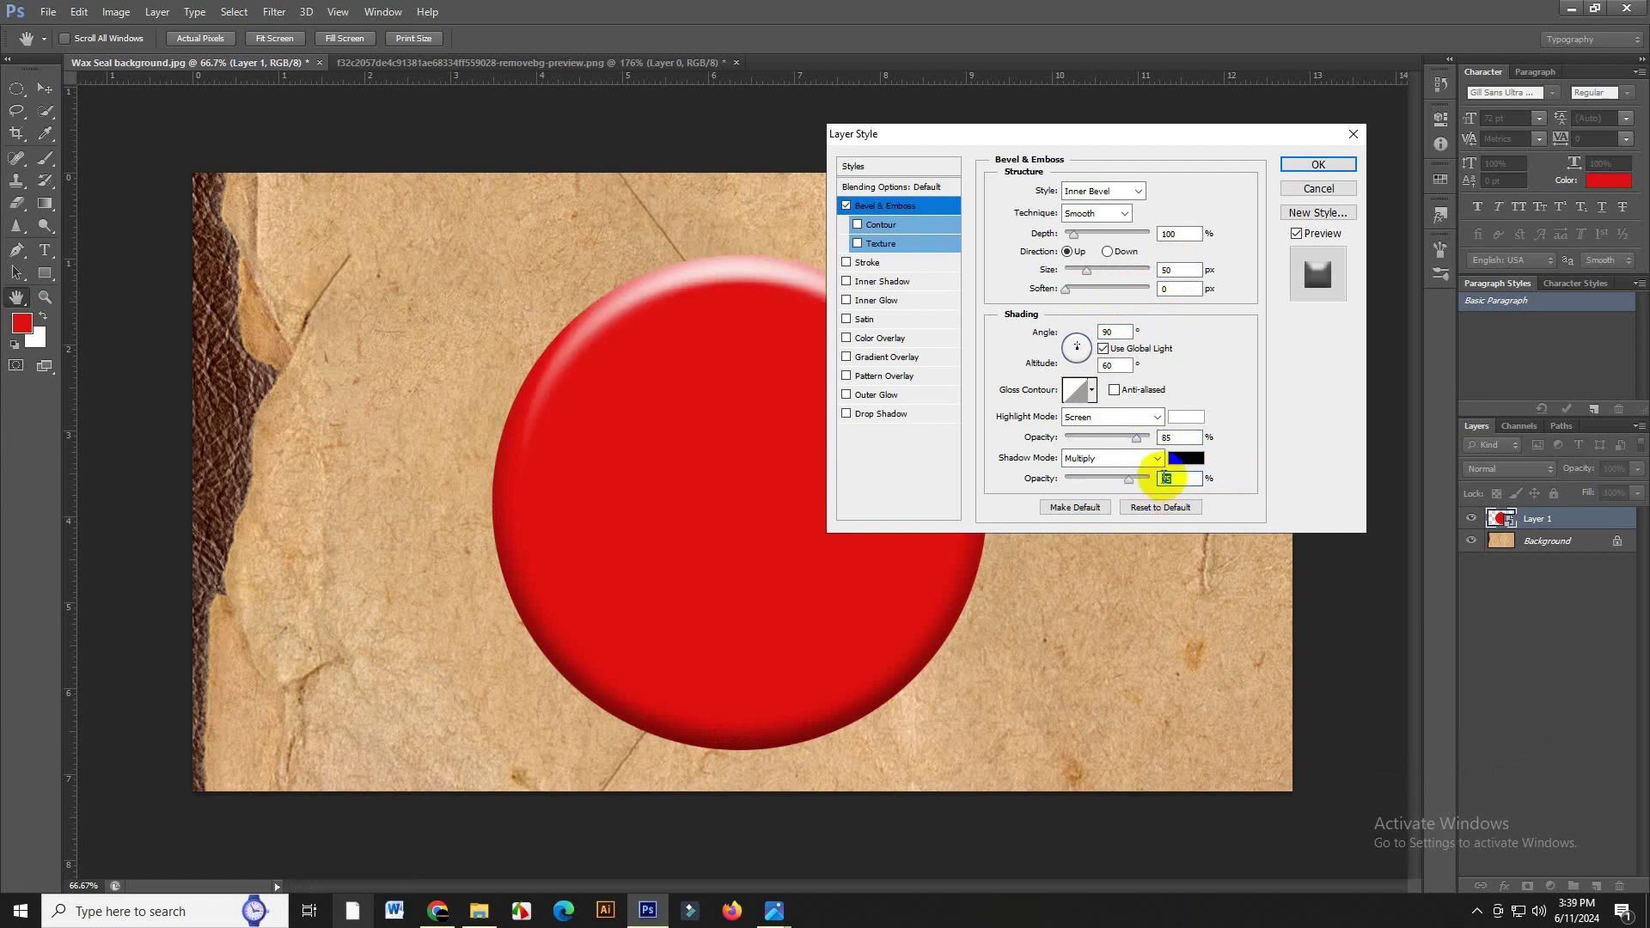
type("00")
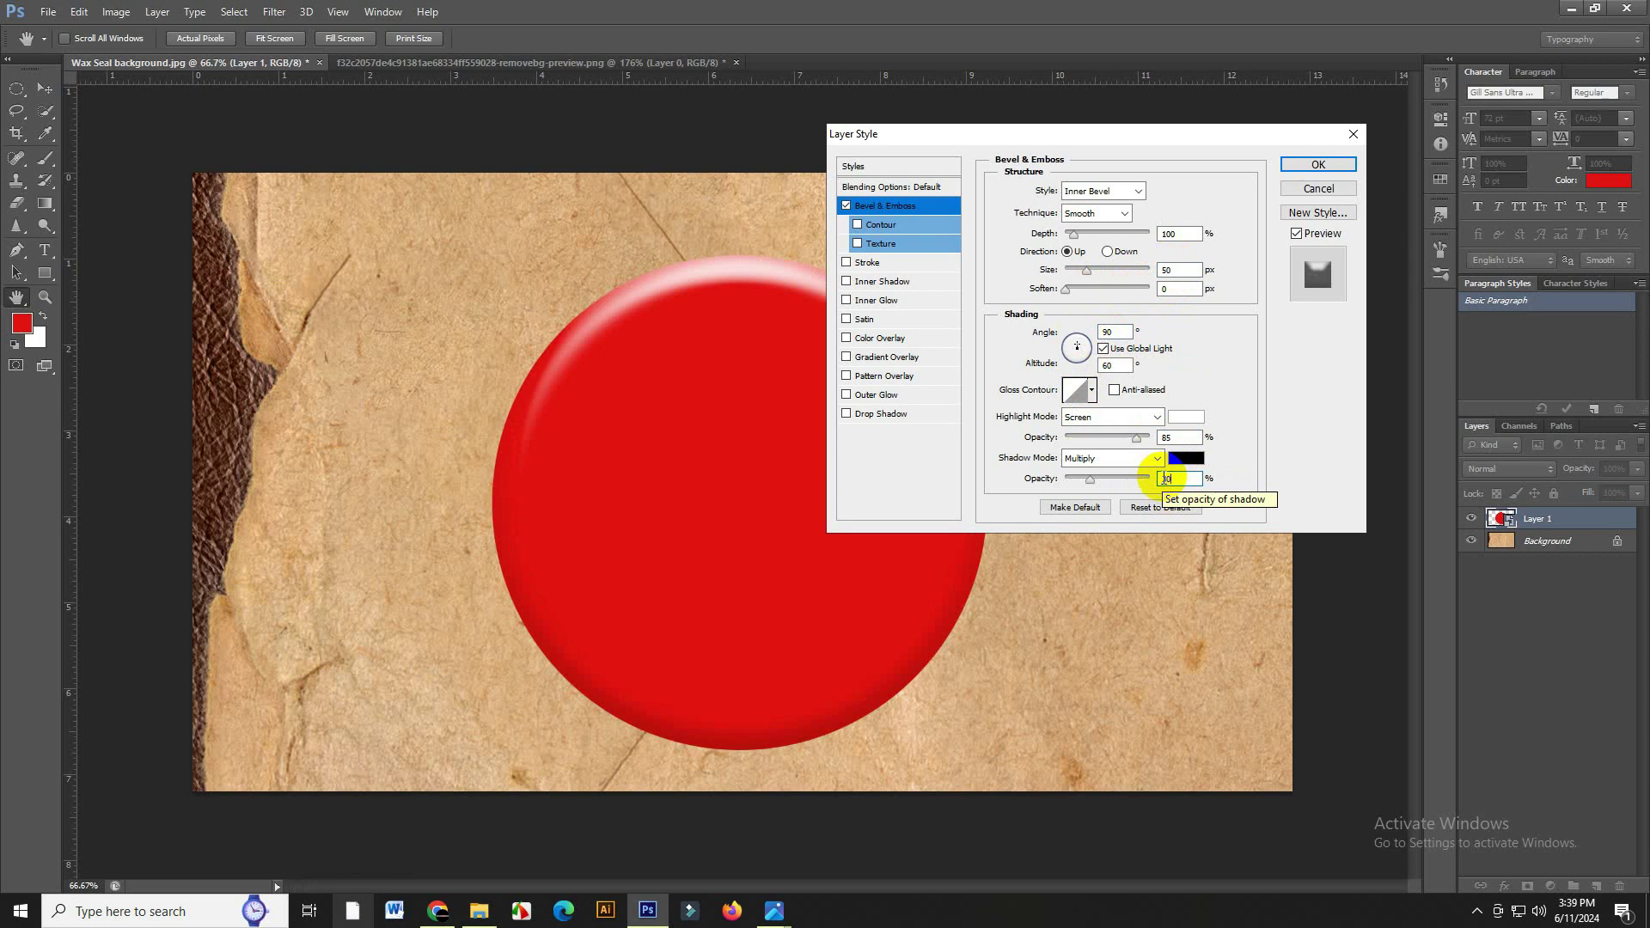
- Apply the Half Round bevel contour and enable a drop shadow
left_click(907, 227)
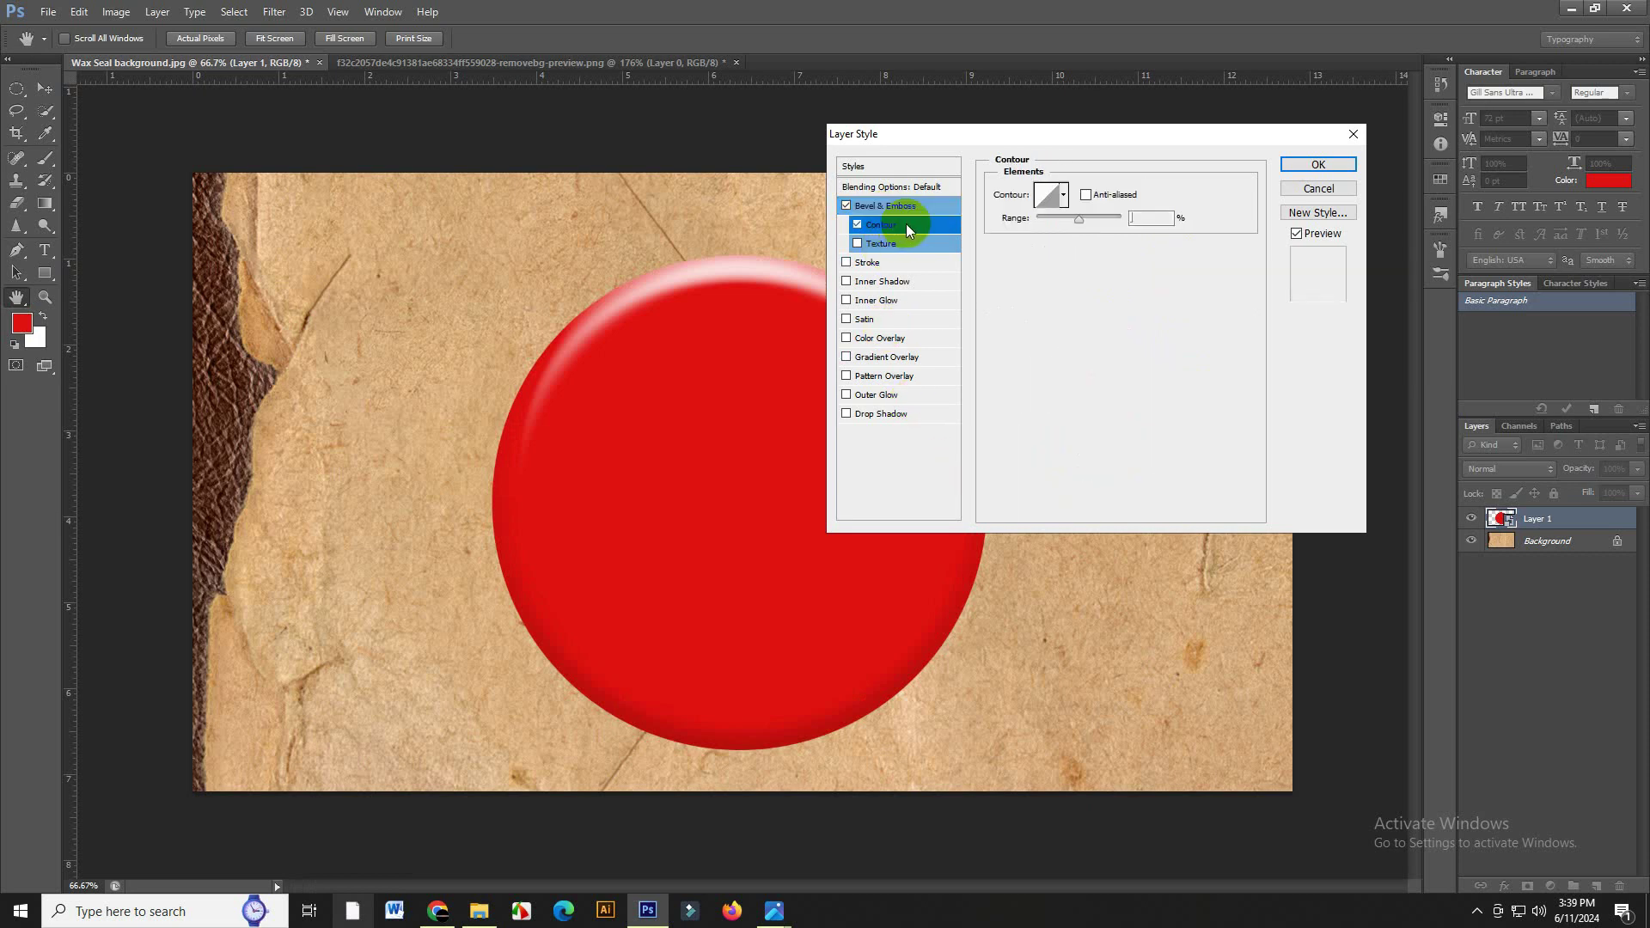
left_click(1065, 196)
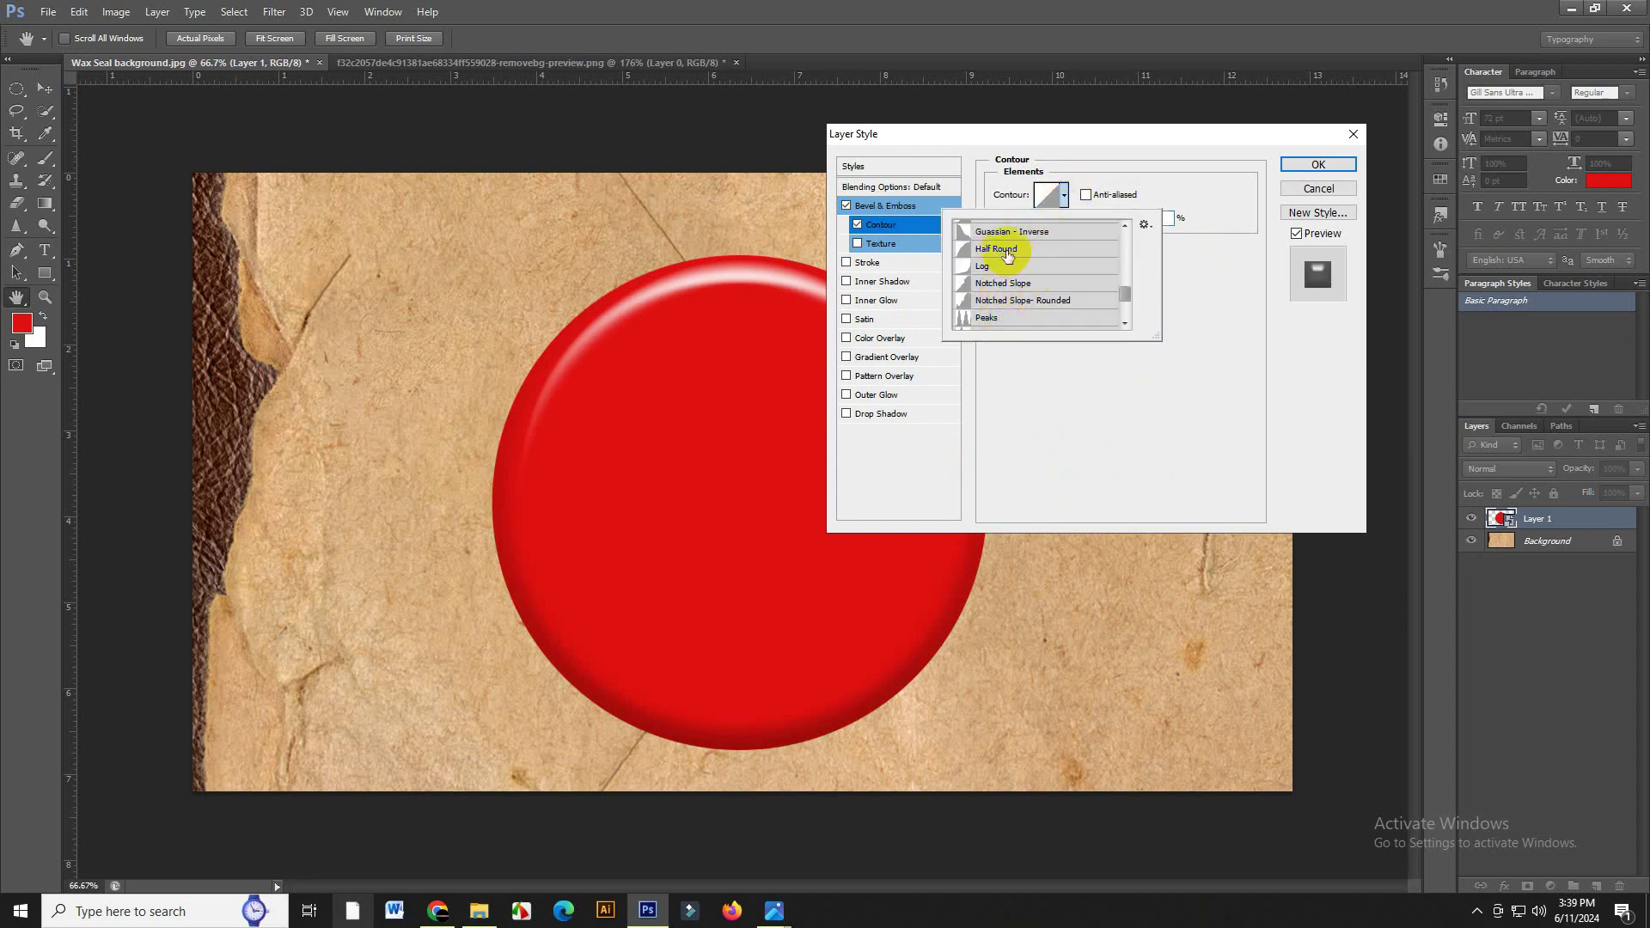
left_click(997, 249)
left_click(1189, 266)
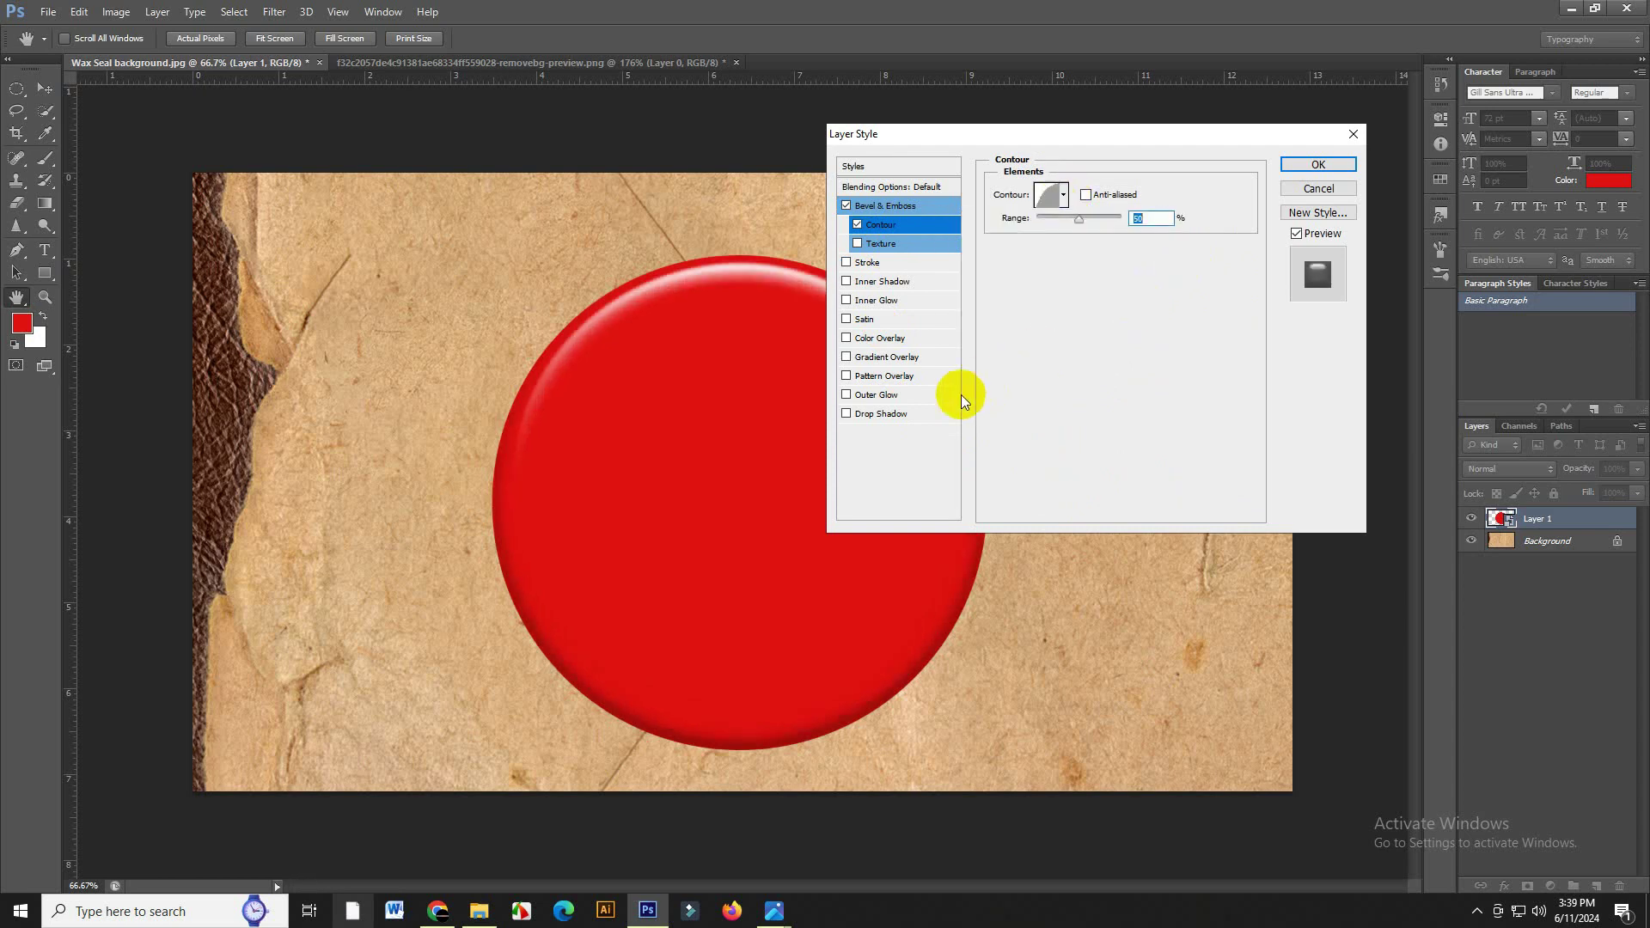
left_click(927, 416)
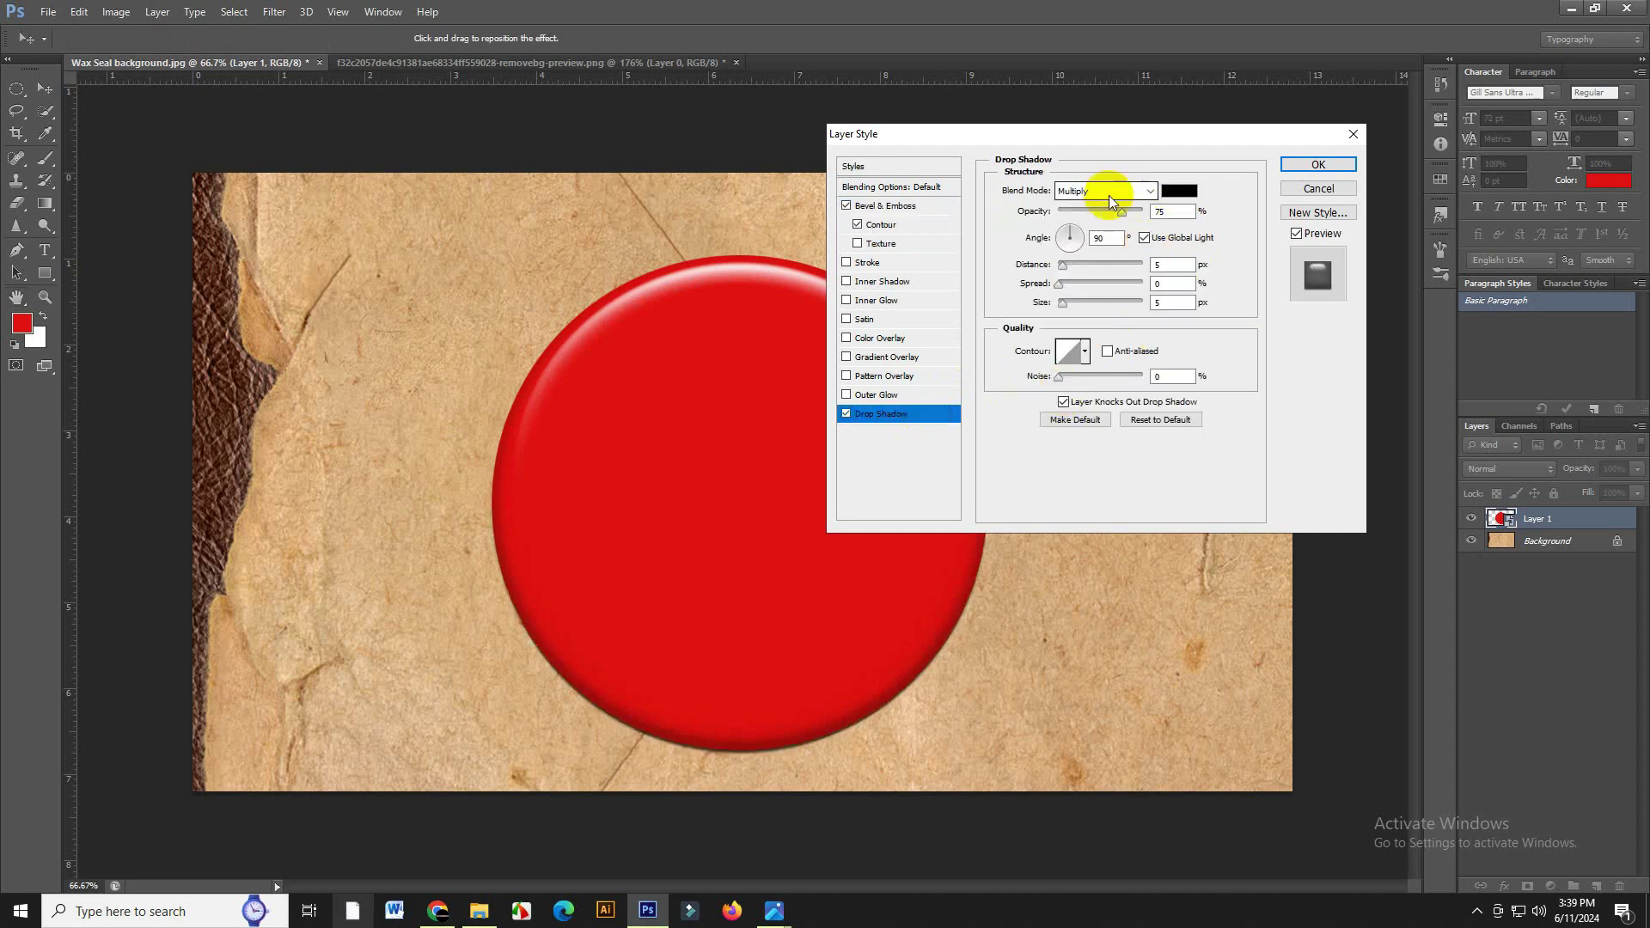
- Set the drop shadow colour to dark brown 3e1100
left_click(1179, 190)
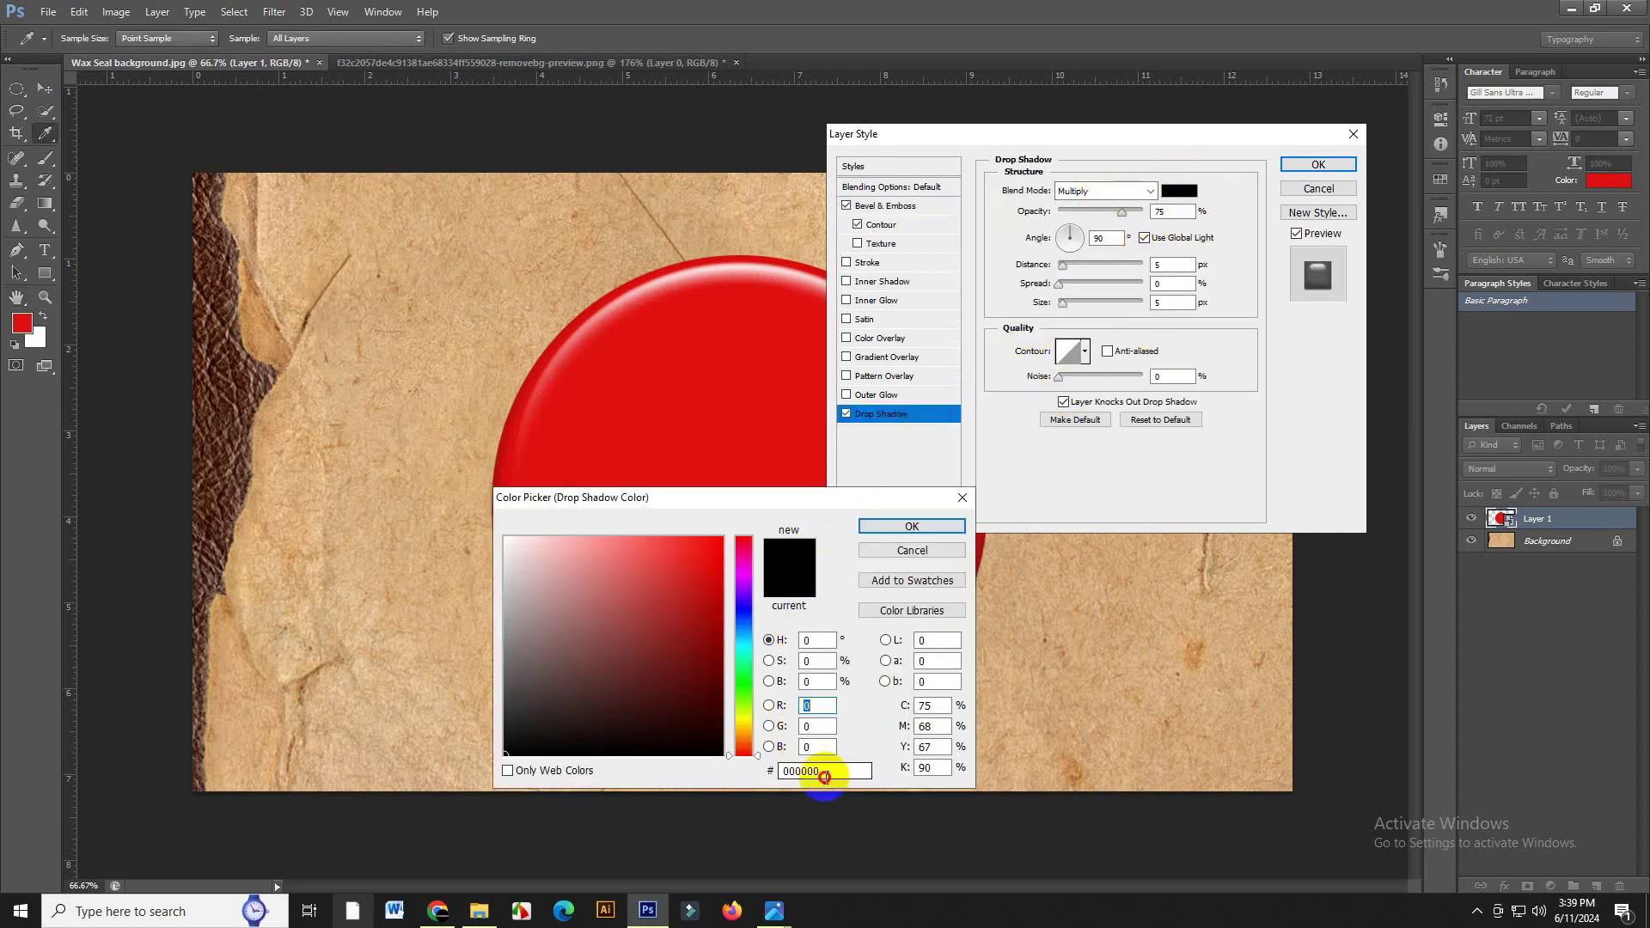
left_click_drag(824, 777, 758, 780)
type("3e")
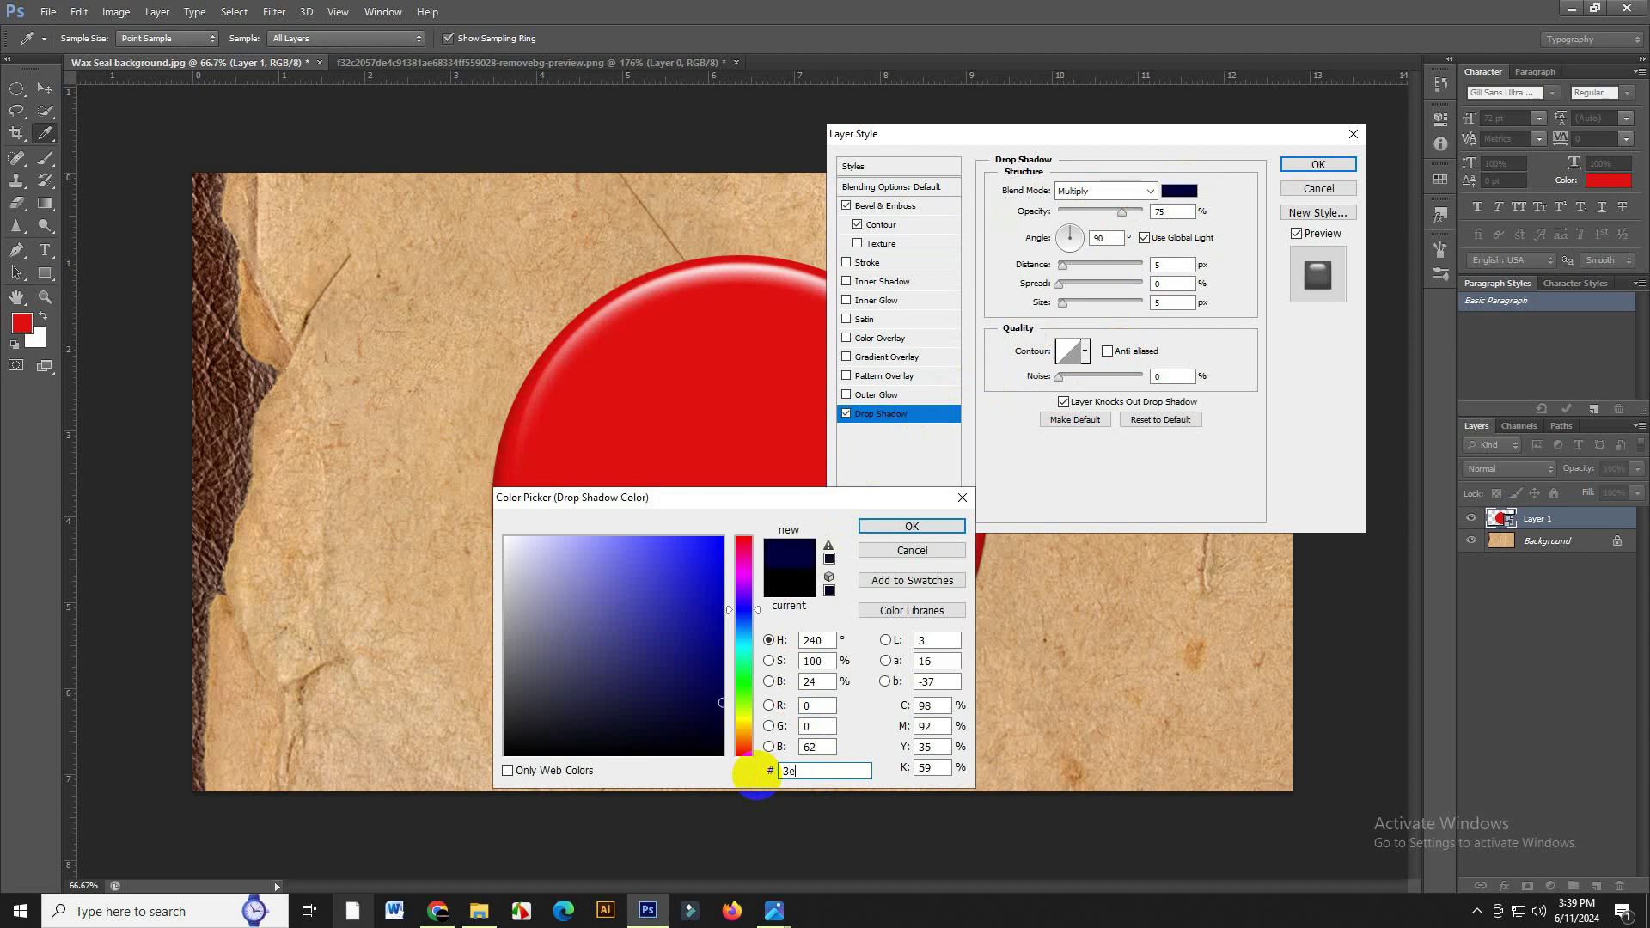
type("1100")
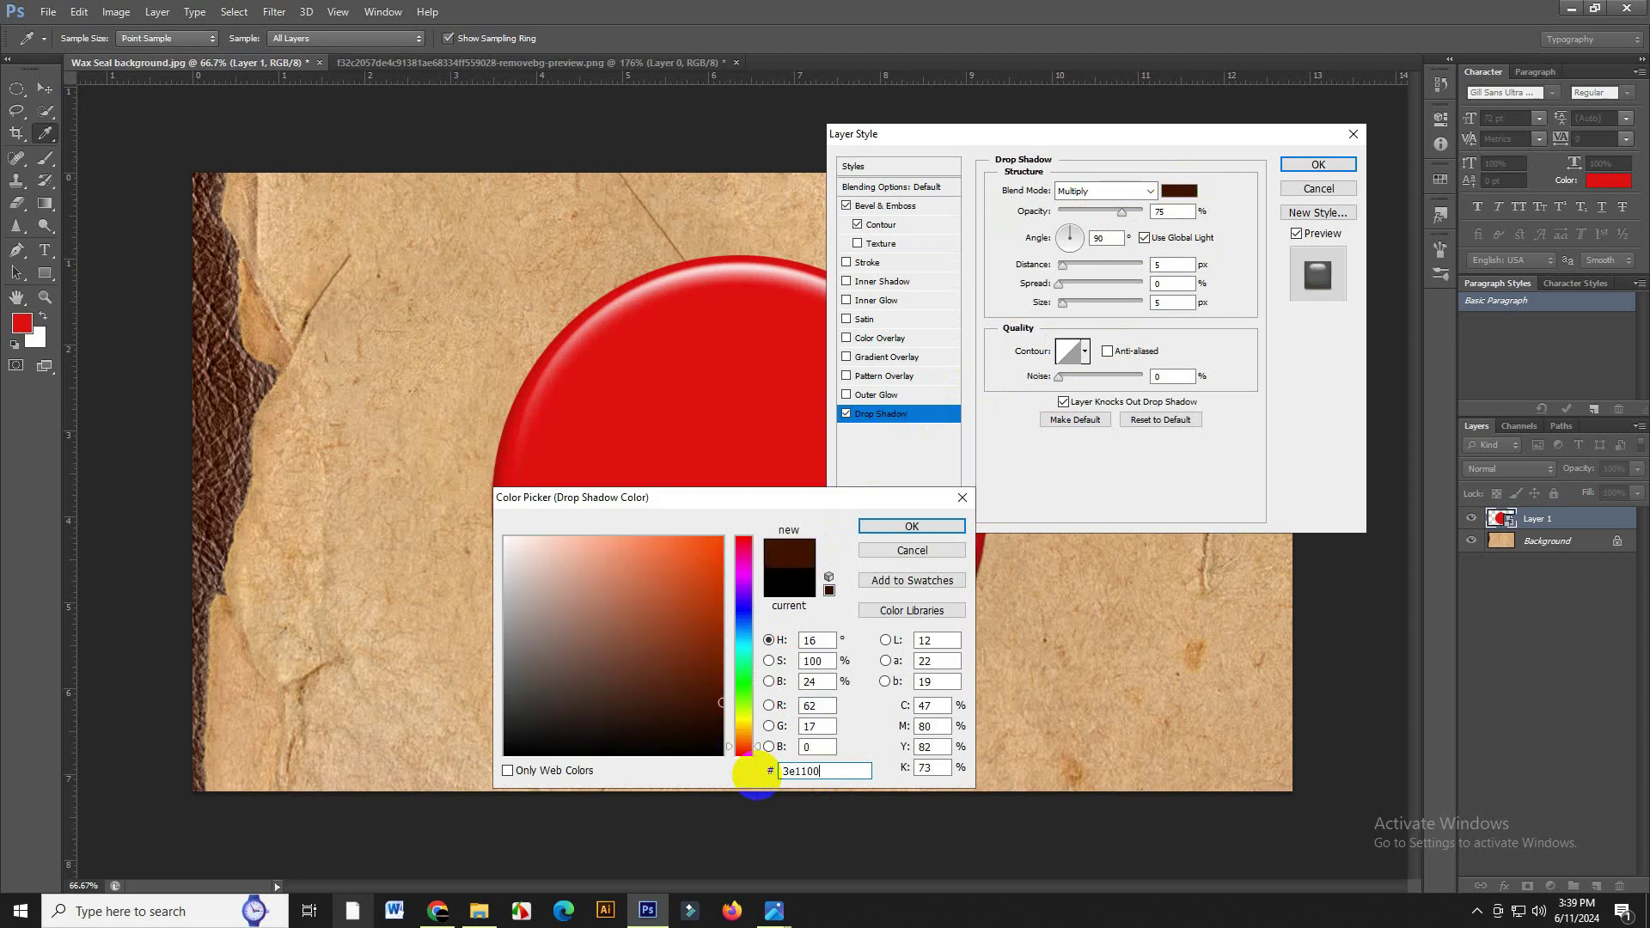
left_click(914, 526)
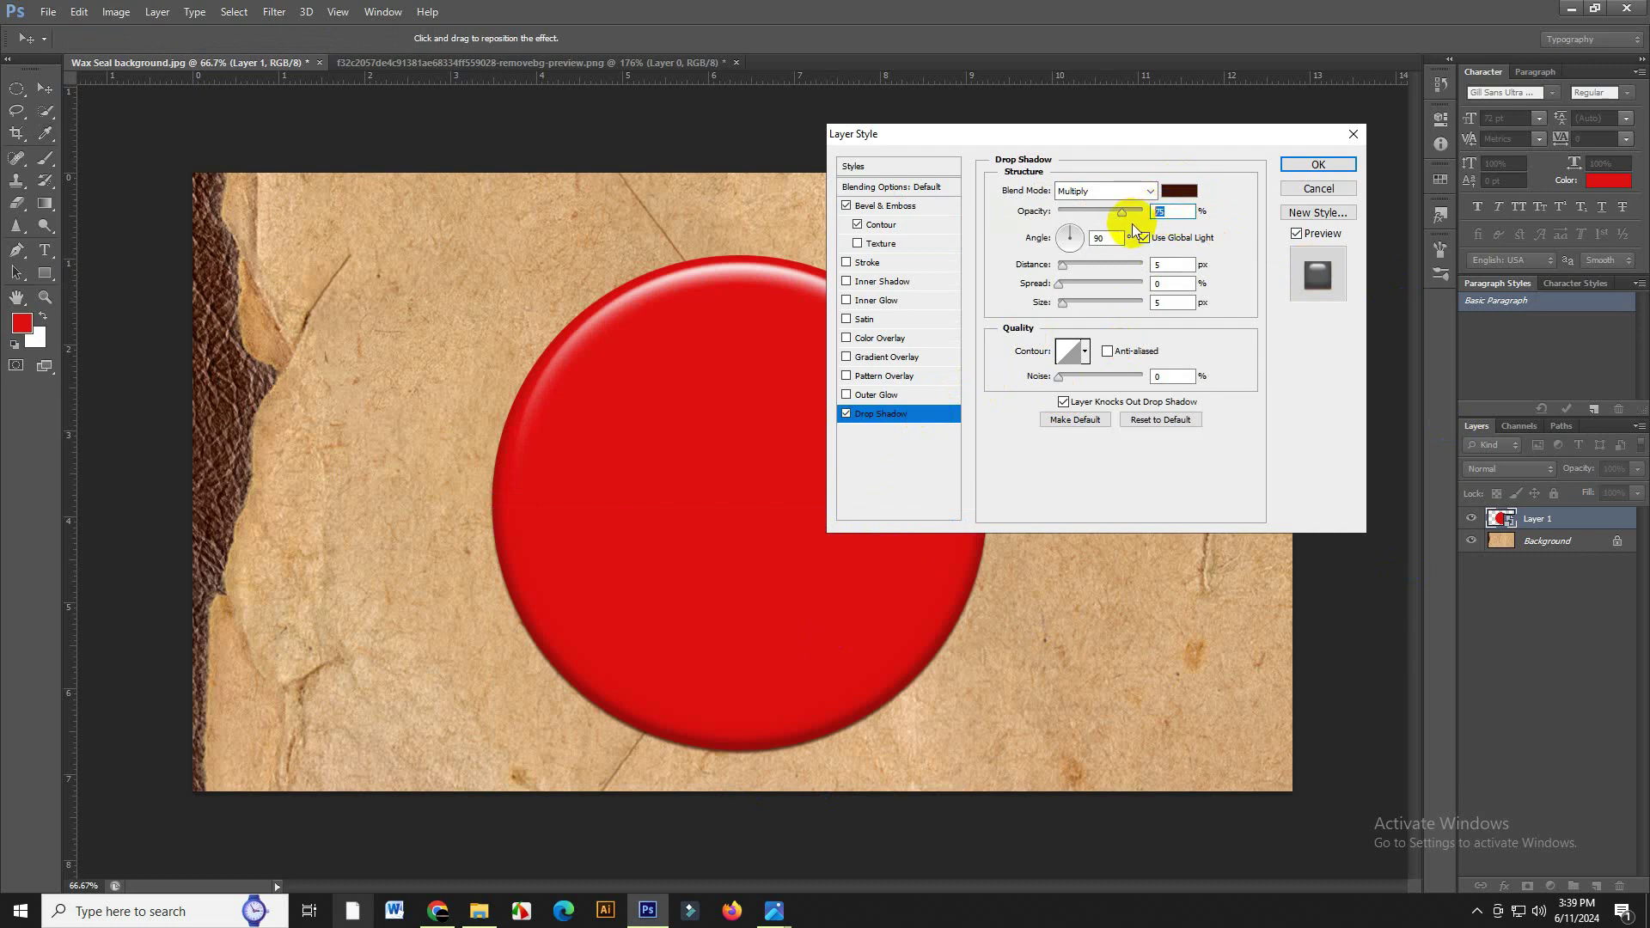
- Set the shadow to 60% opacity, Normal blend, 130° angle, distance 10, size 20, and apply
left_click_drag(1121, 212, 1110, 213)
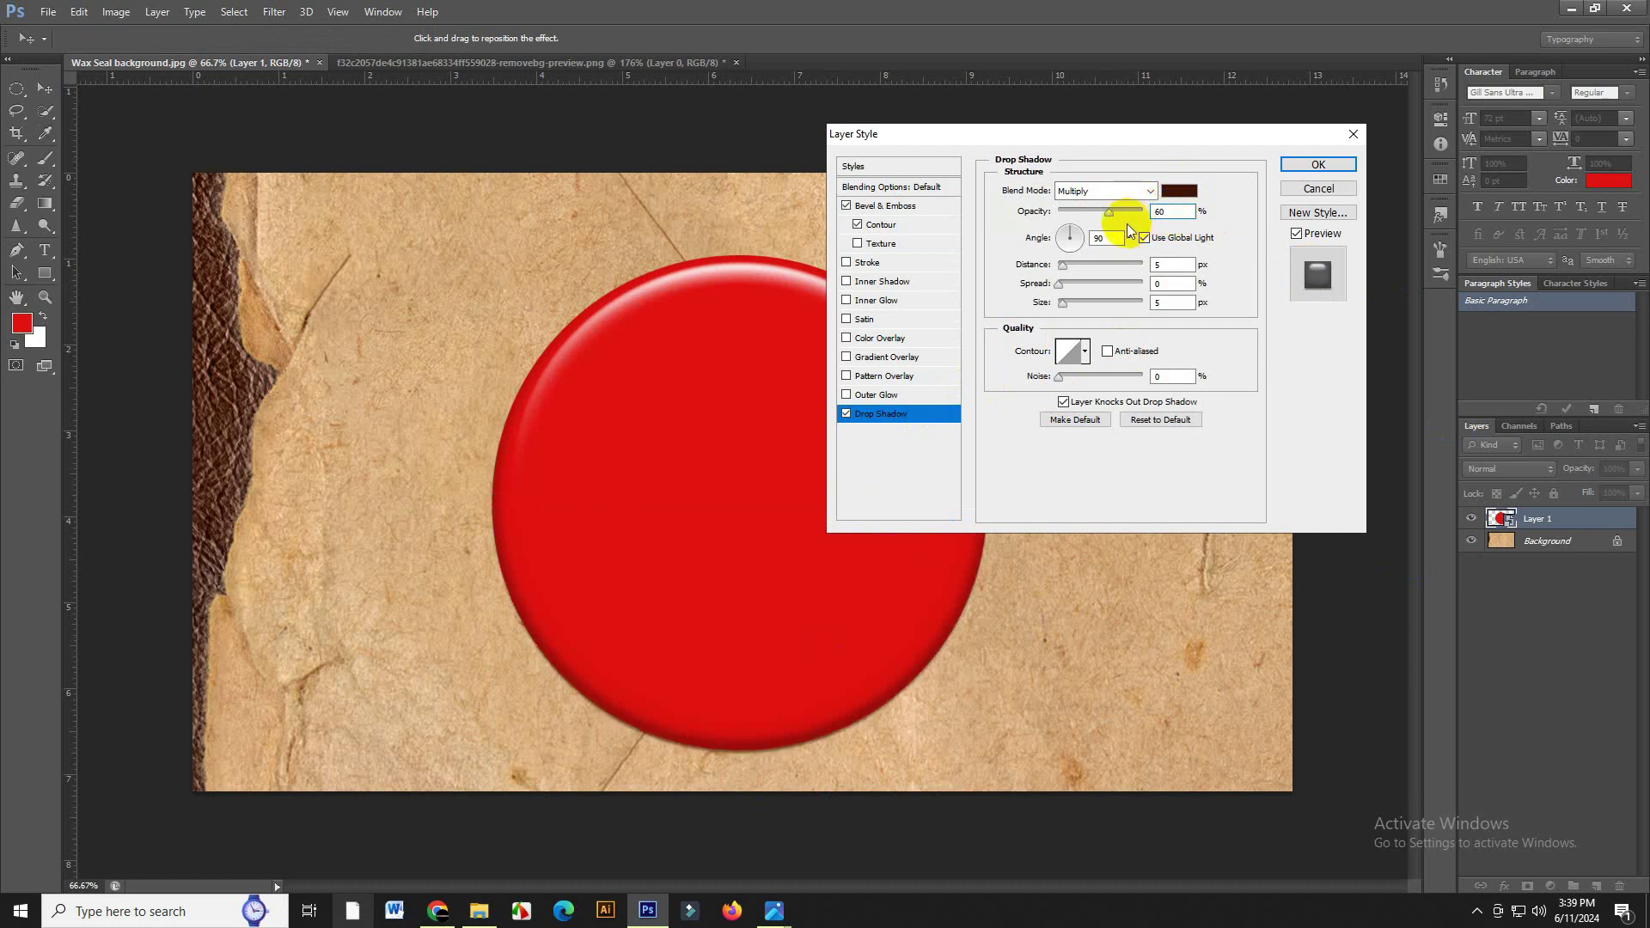
left_click(1102, 190)
left_click(1097, 210)
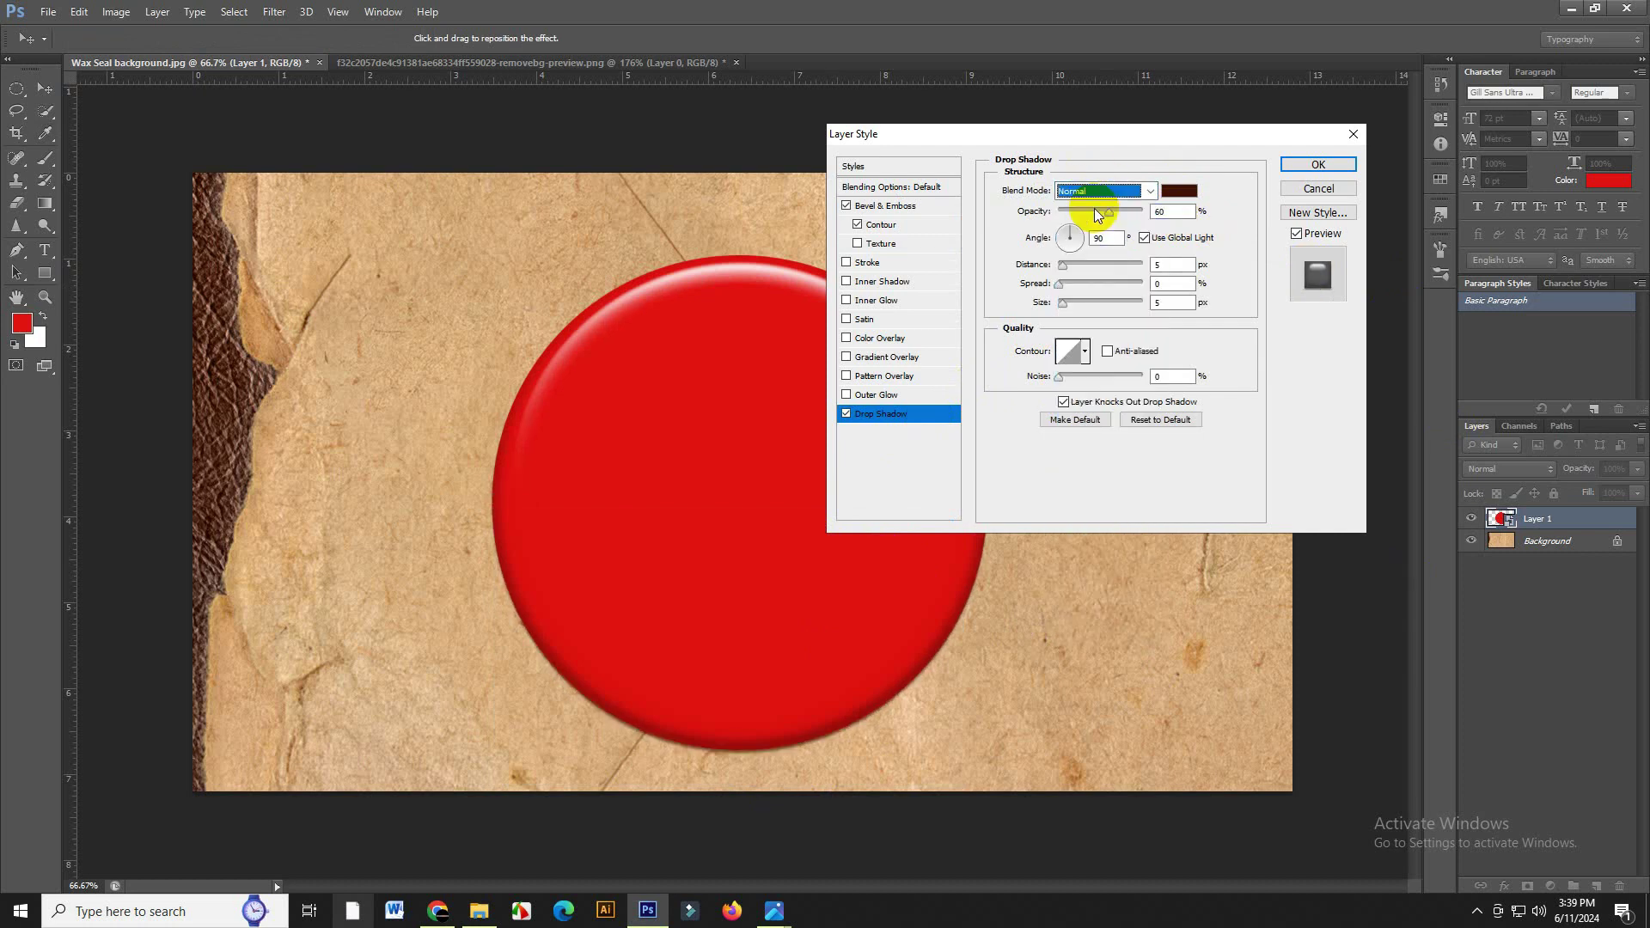
left_click(1105, 238)
type("130")
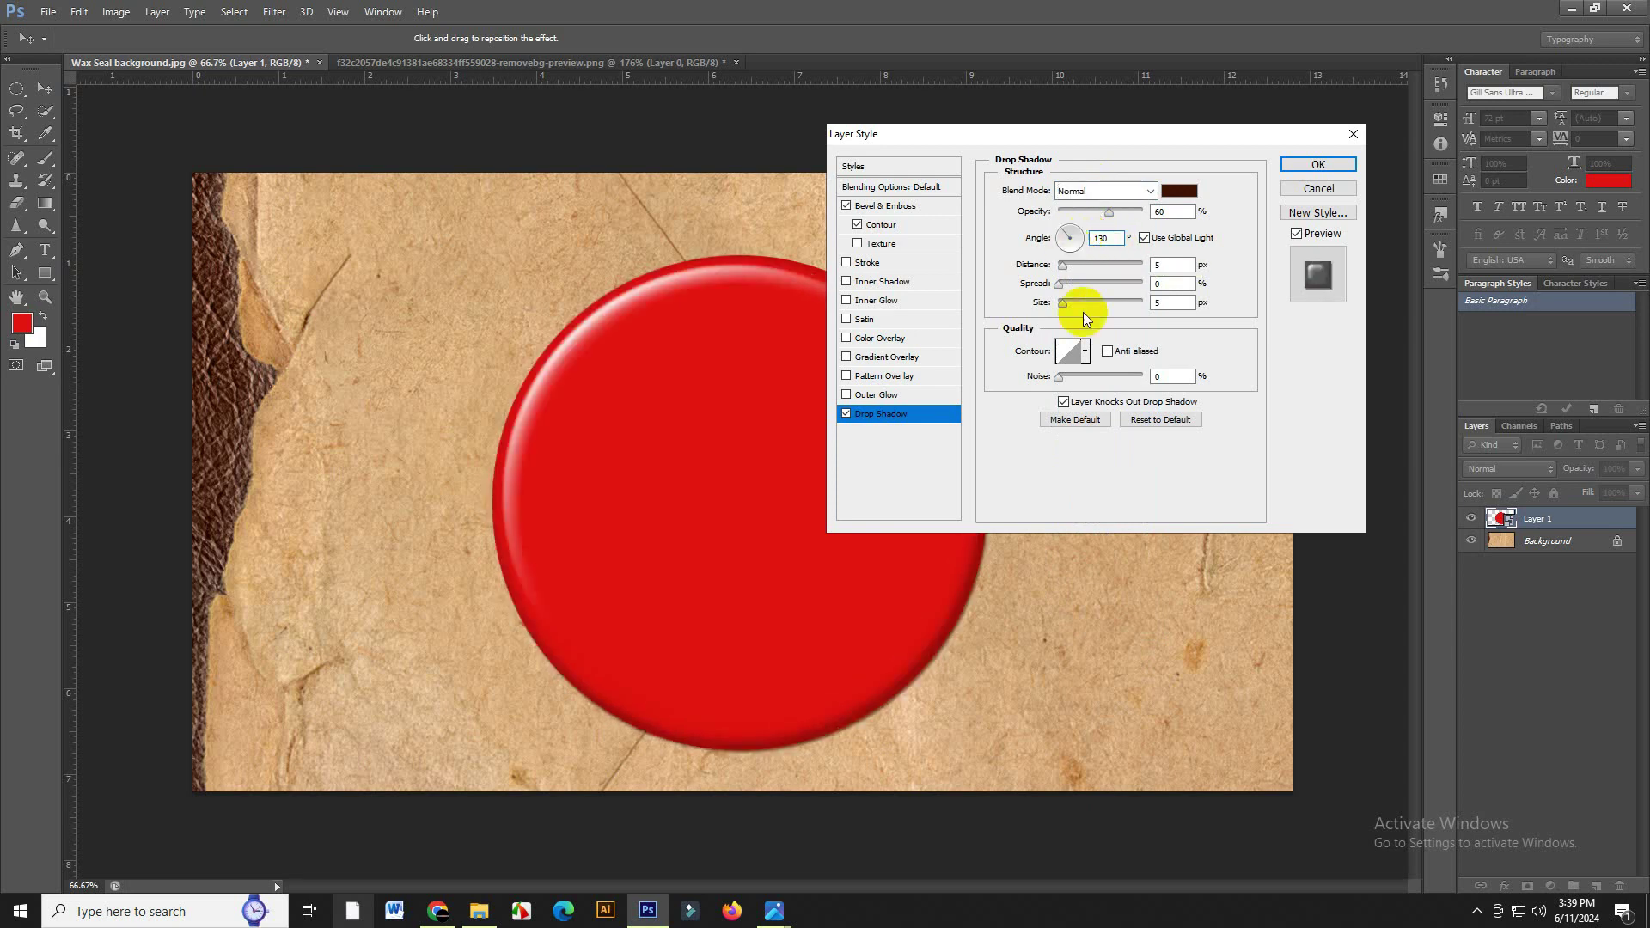
double_click(1167, 264)
type("1")
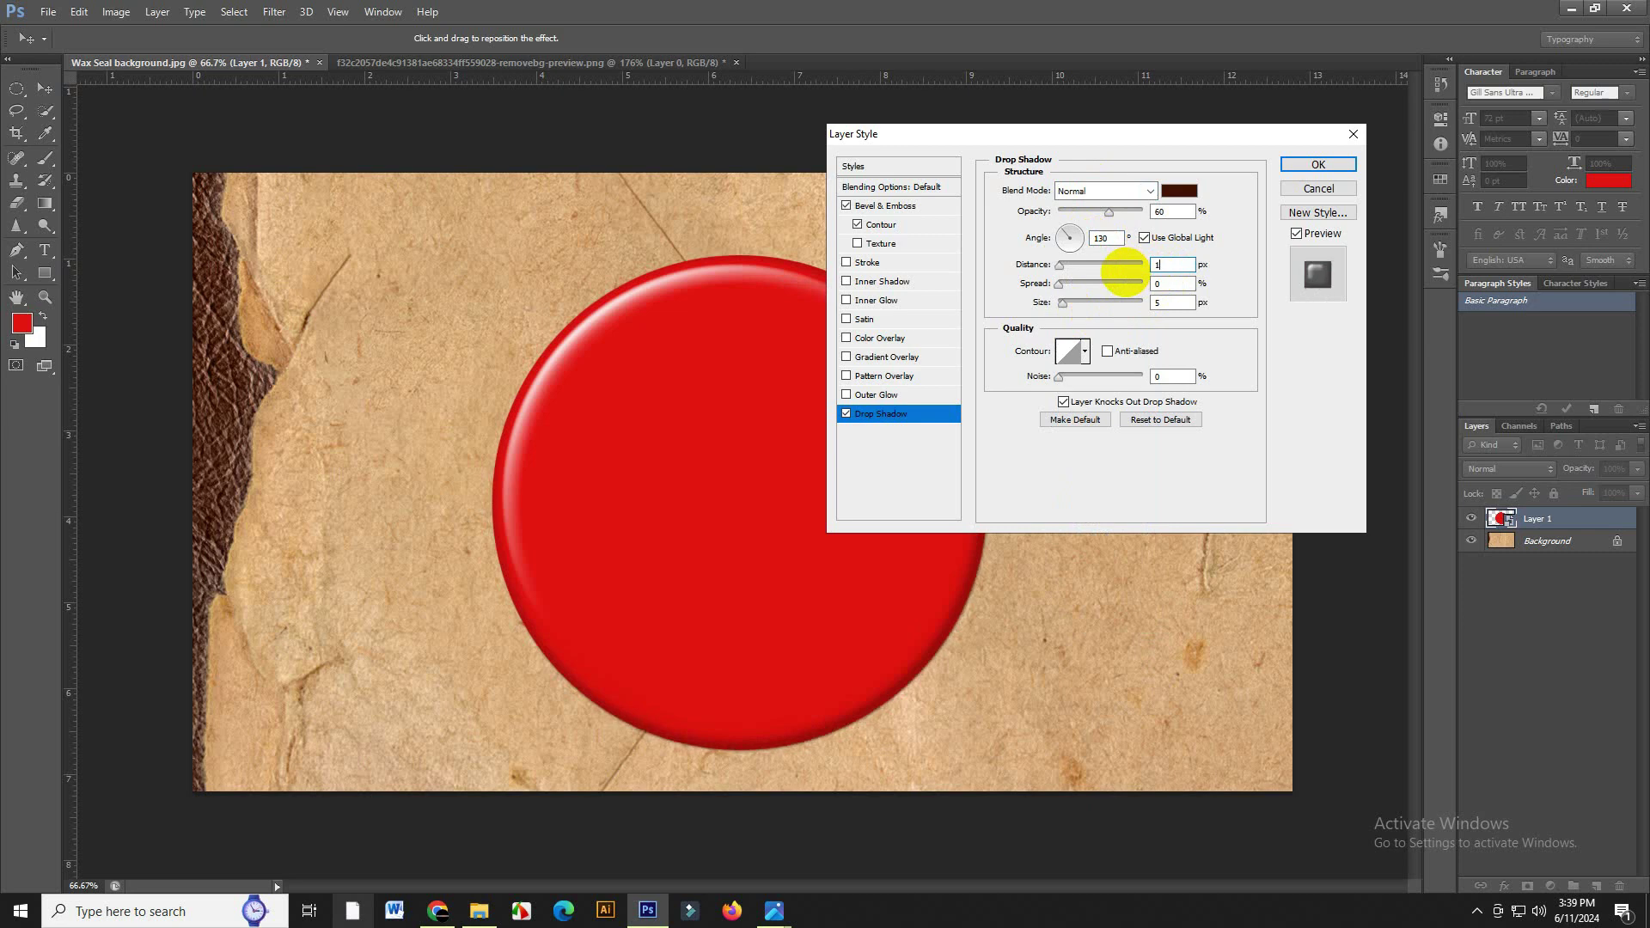
type("0")
left_click(1147, 306)
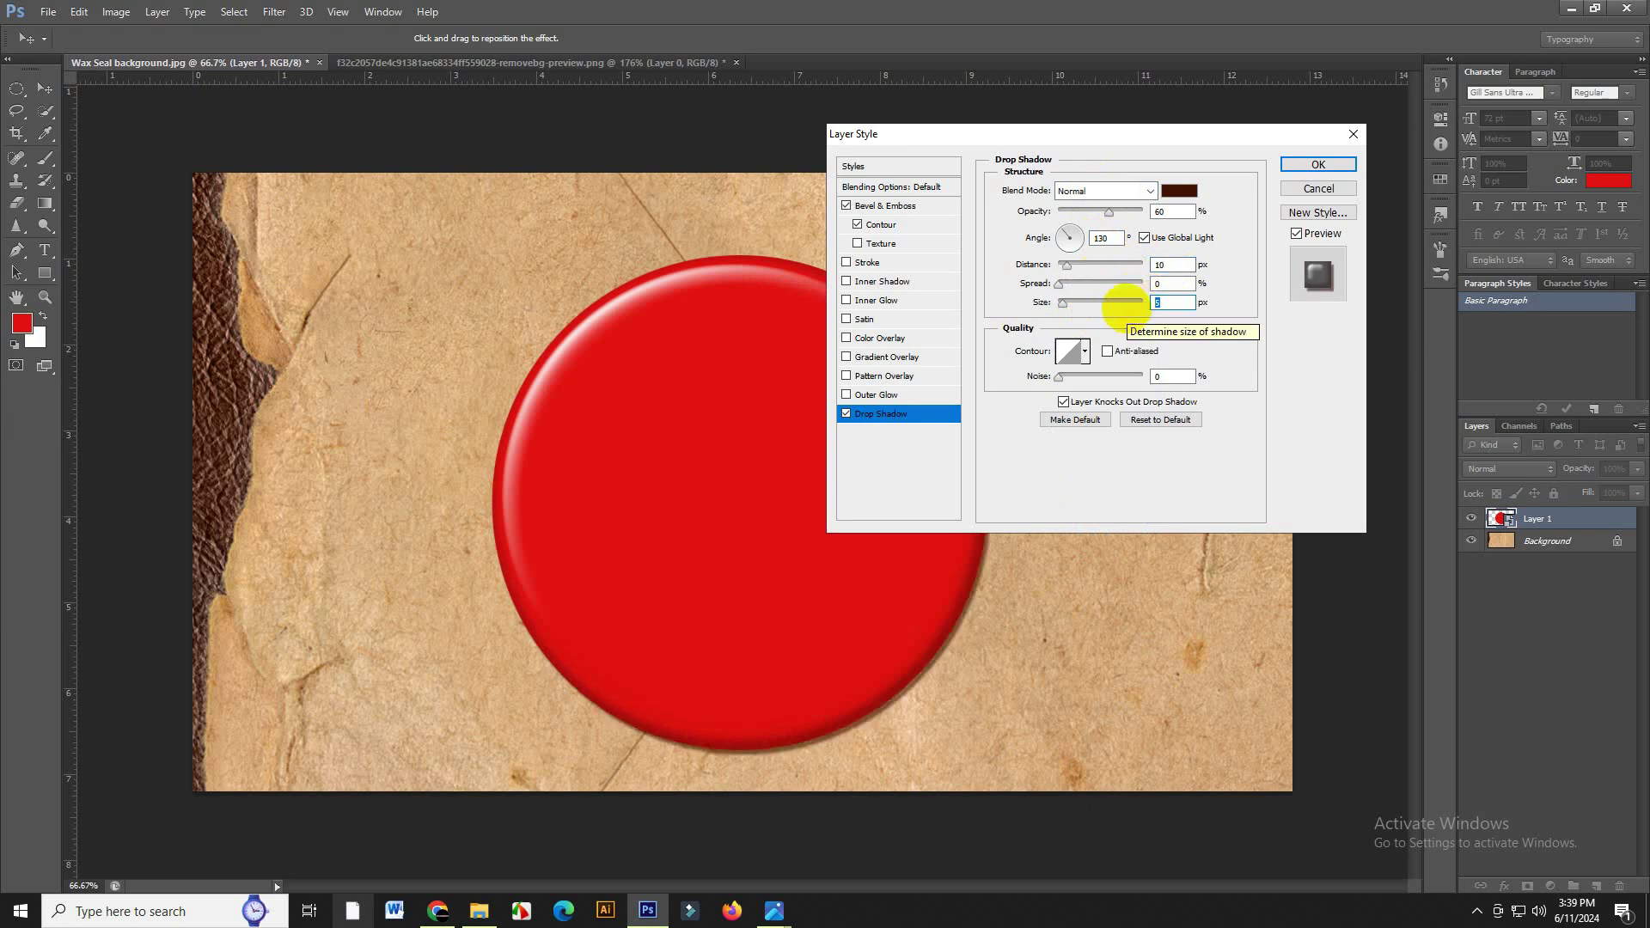
type("20")
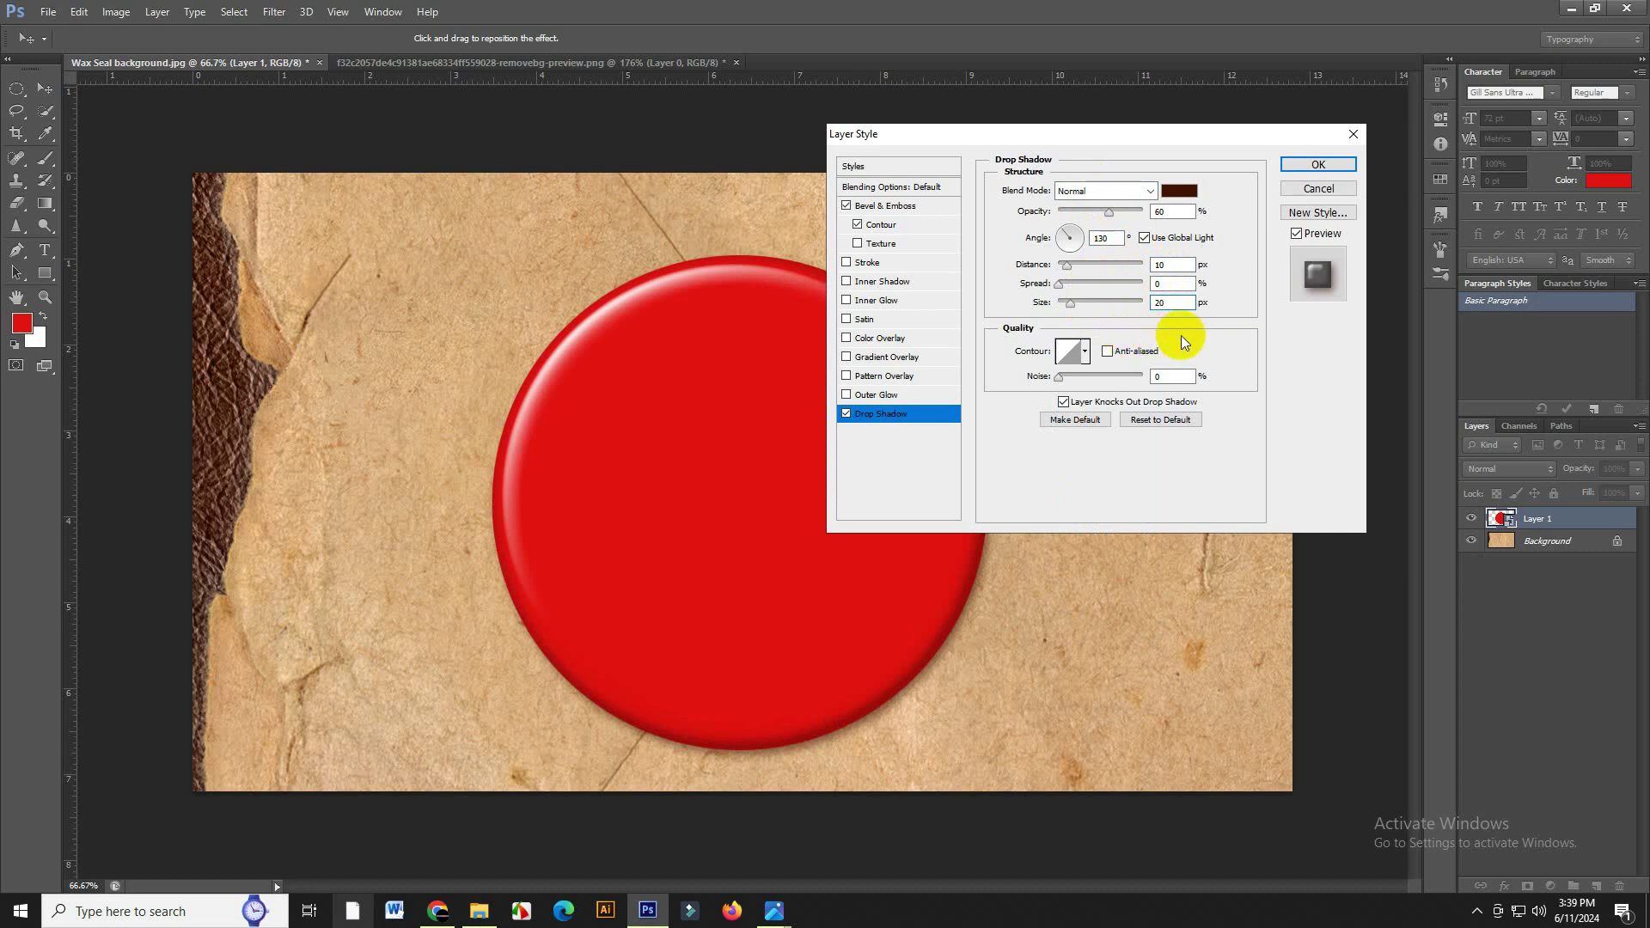
left_click(1316, 165)
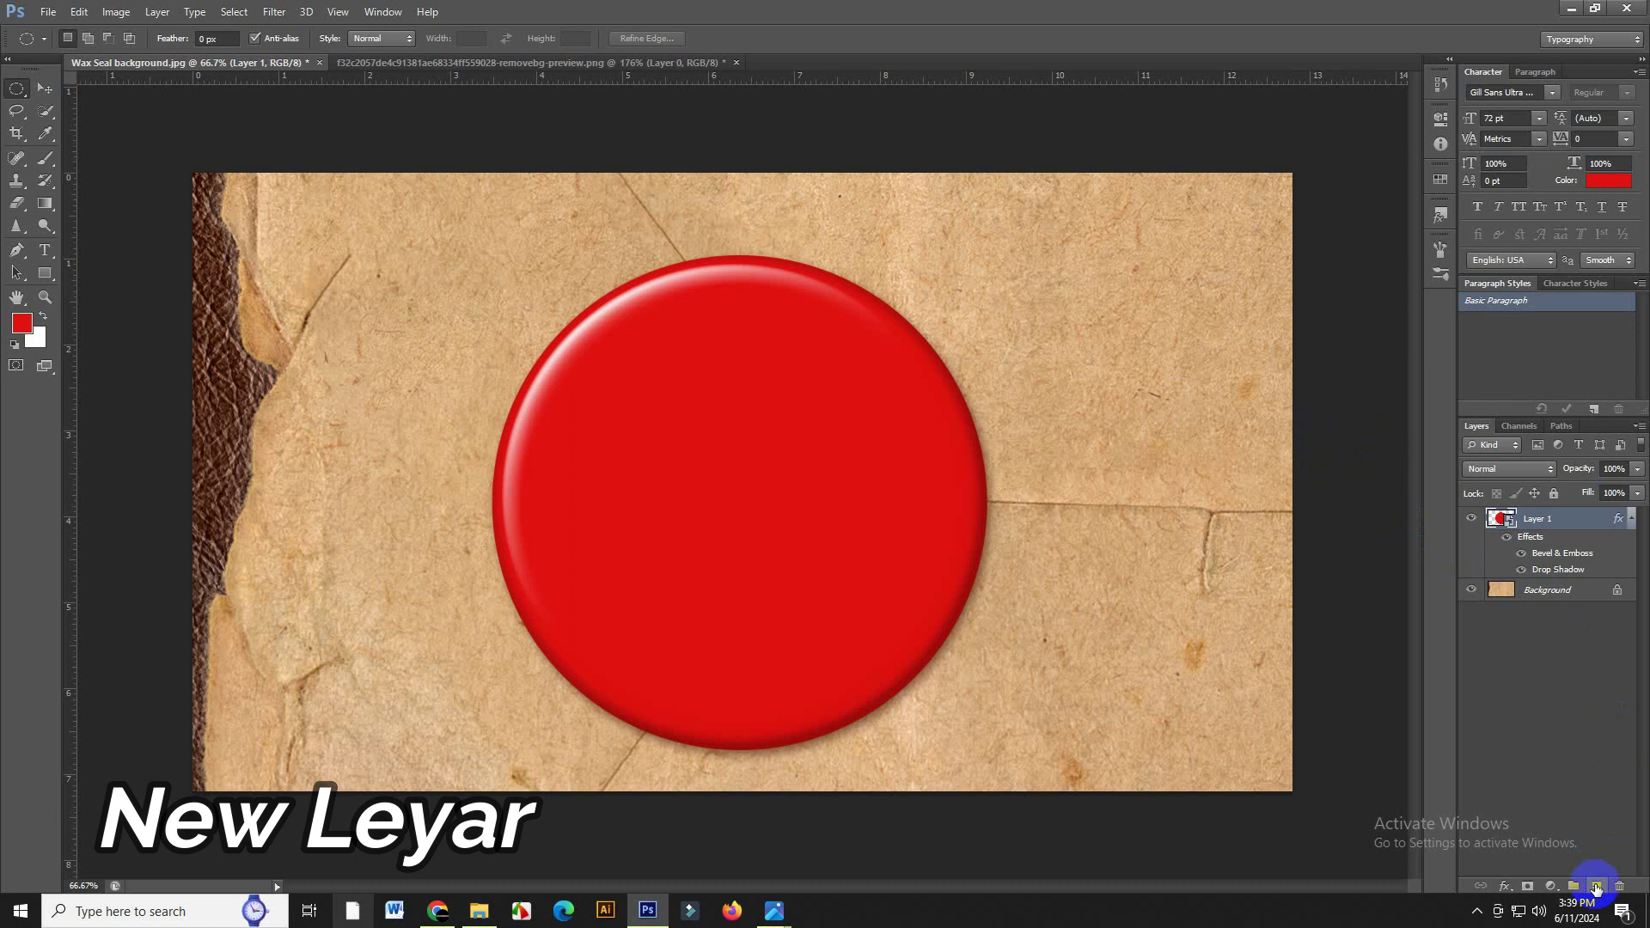
- Add empty Layer 2, apply a Wave smart filter to Layer 1, then reselect Layer 2
left_click(1596, 888)
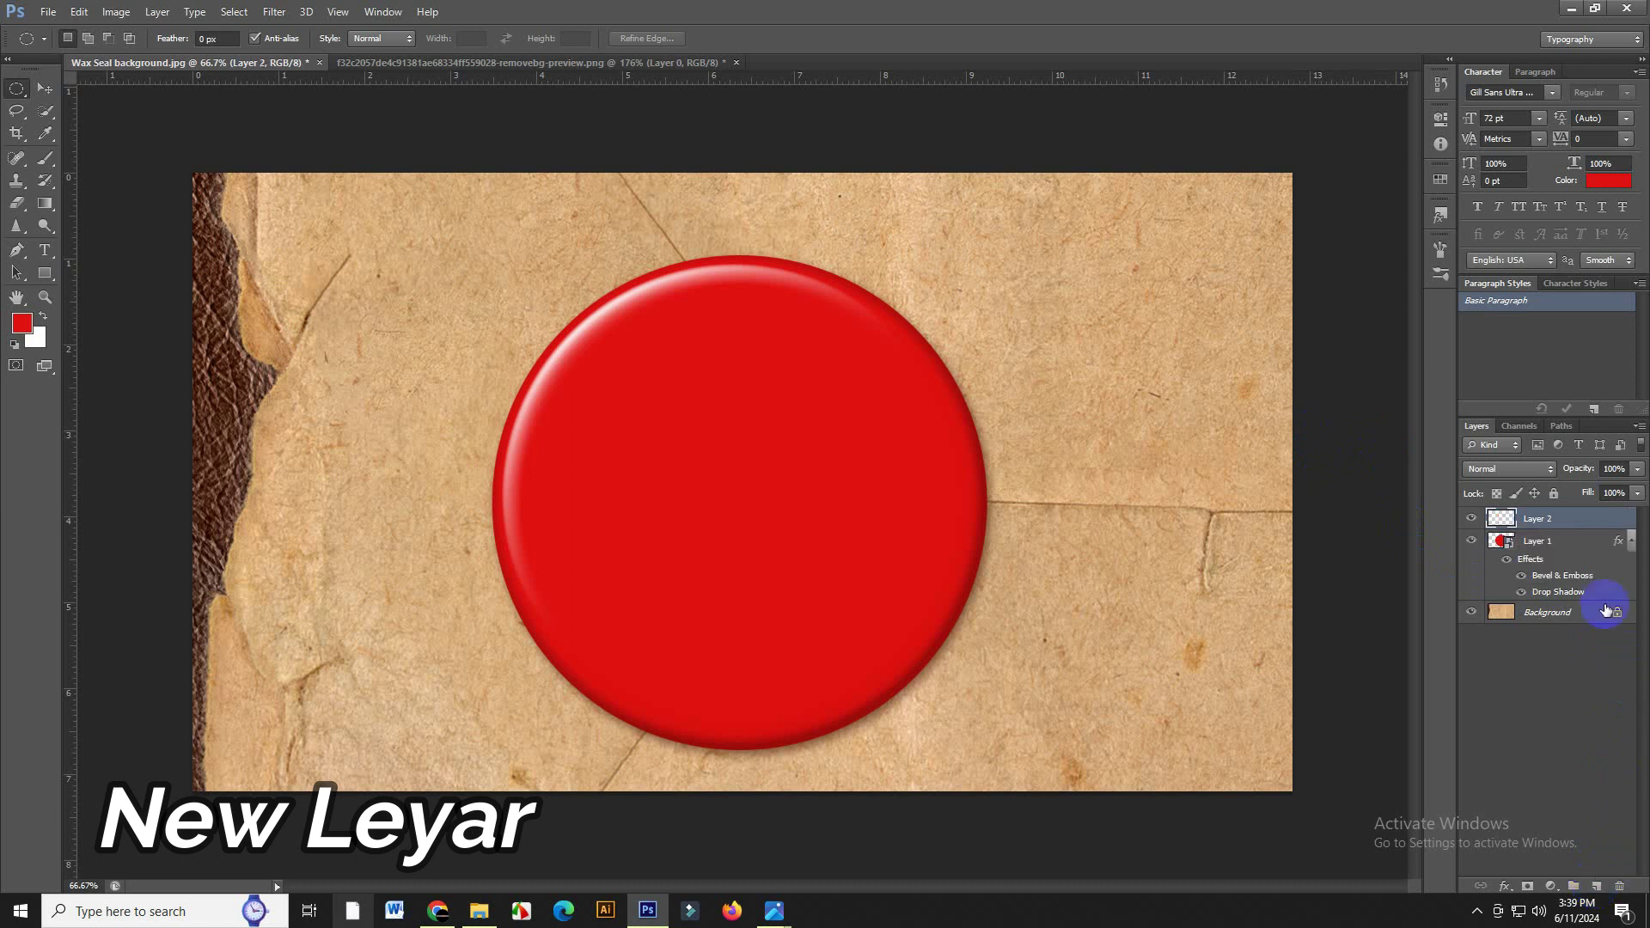
left_click(1542, 542)
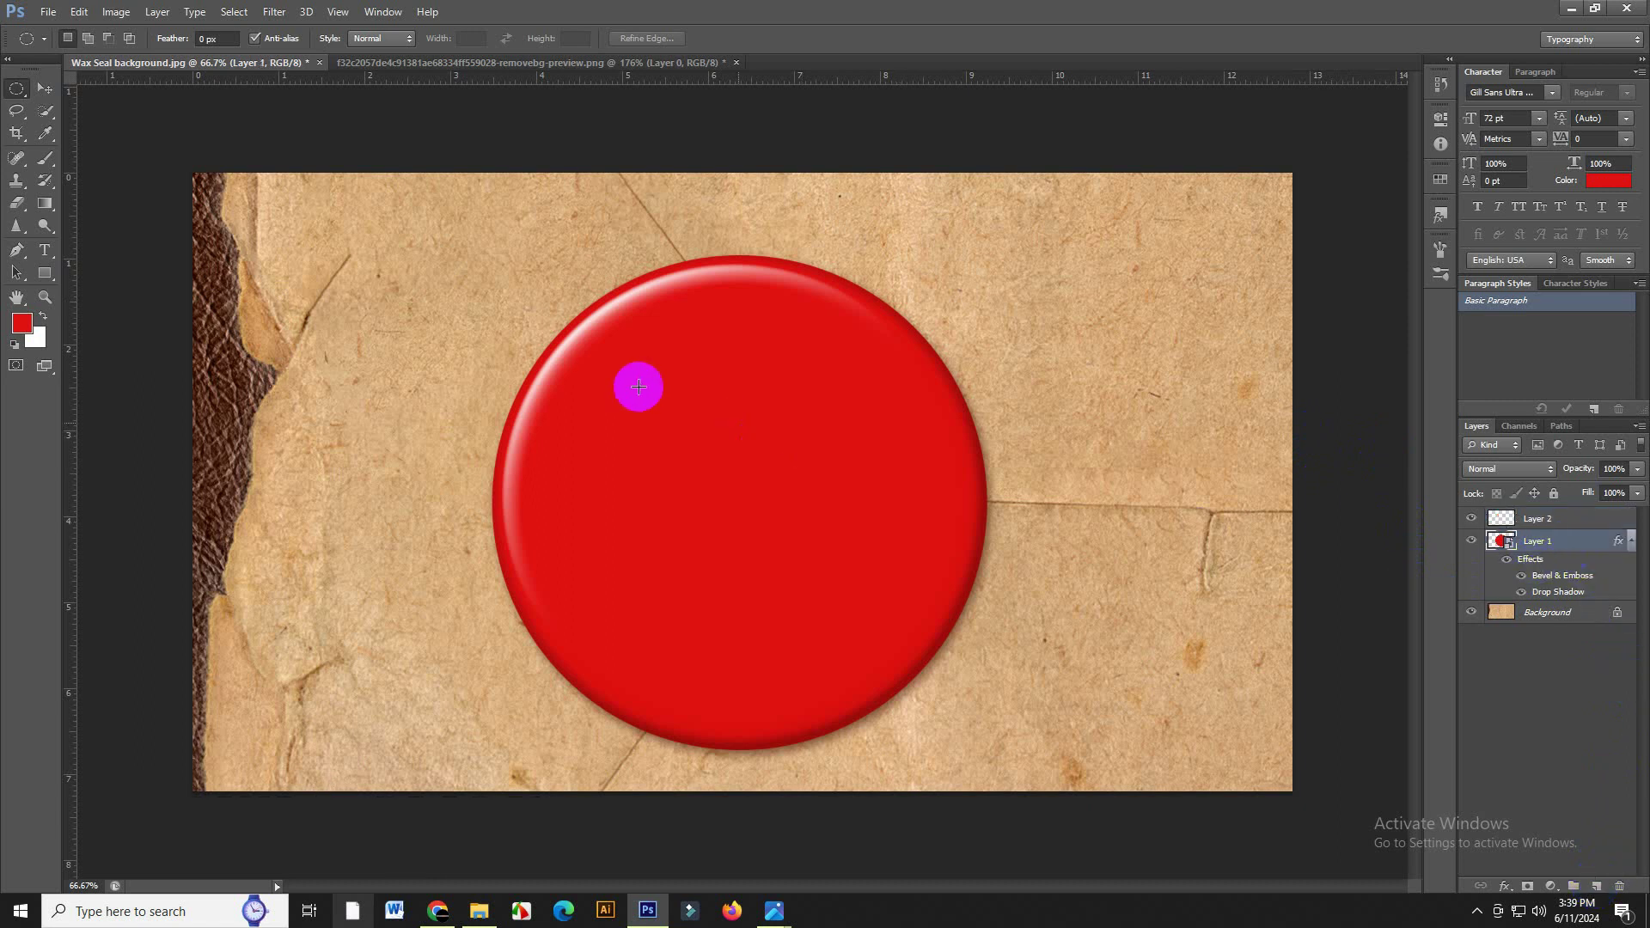
left_click(274, 12)
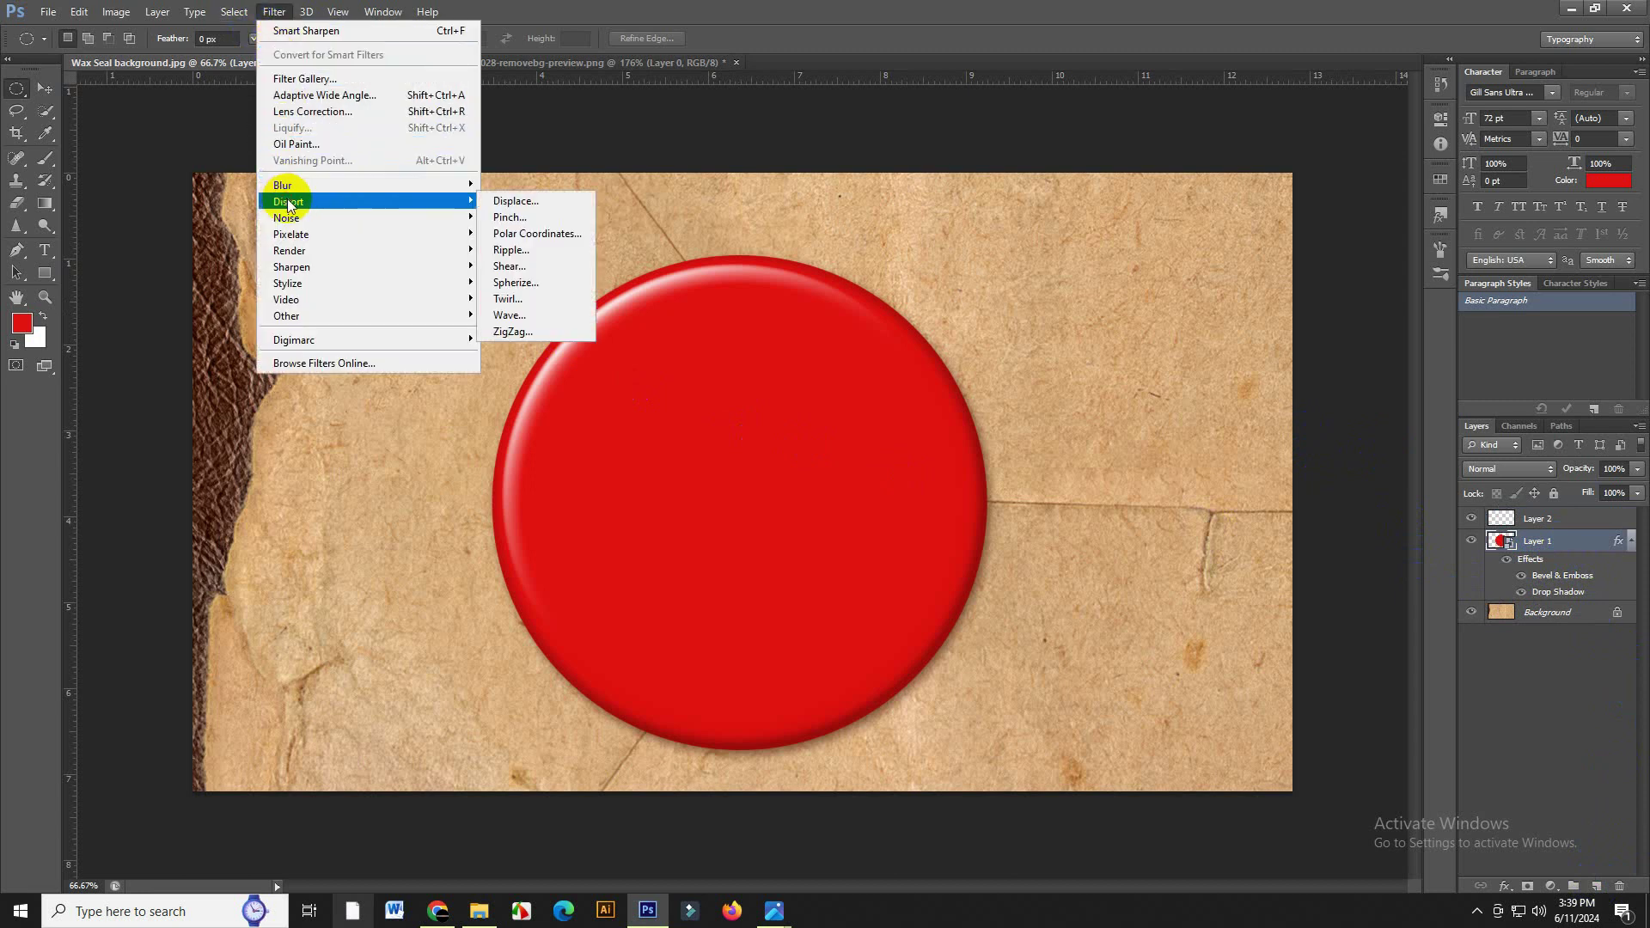
mouse_move(289, 201)
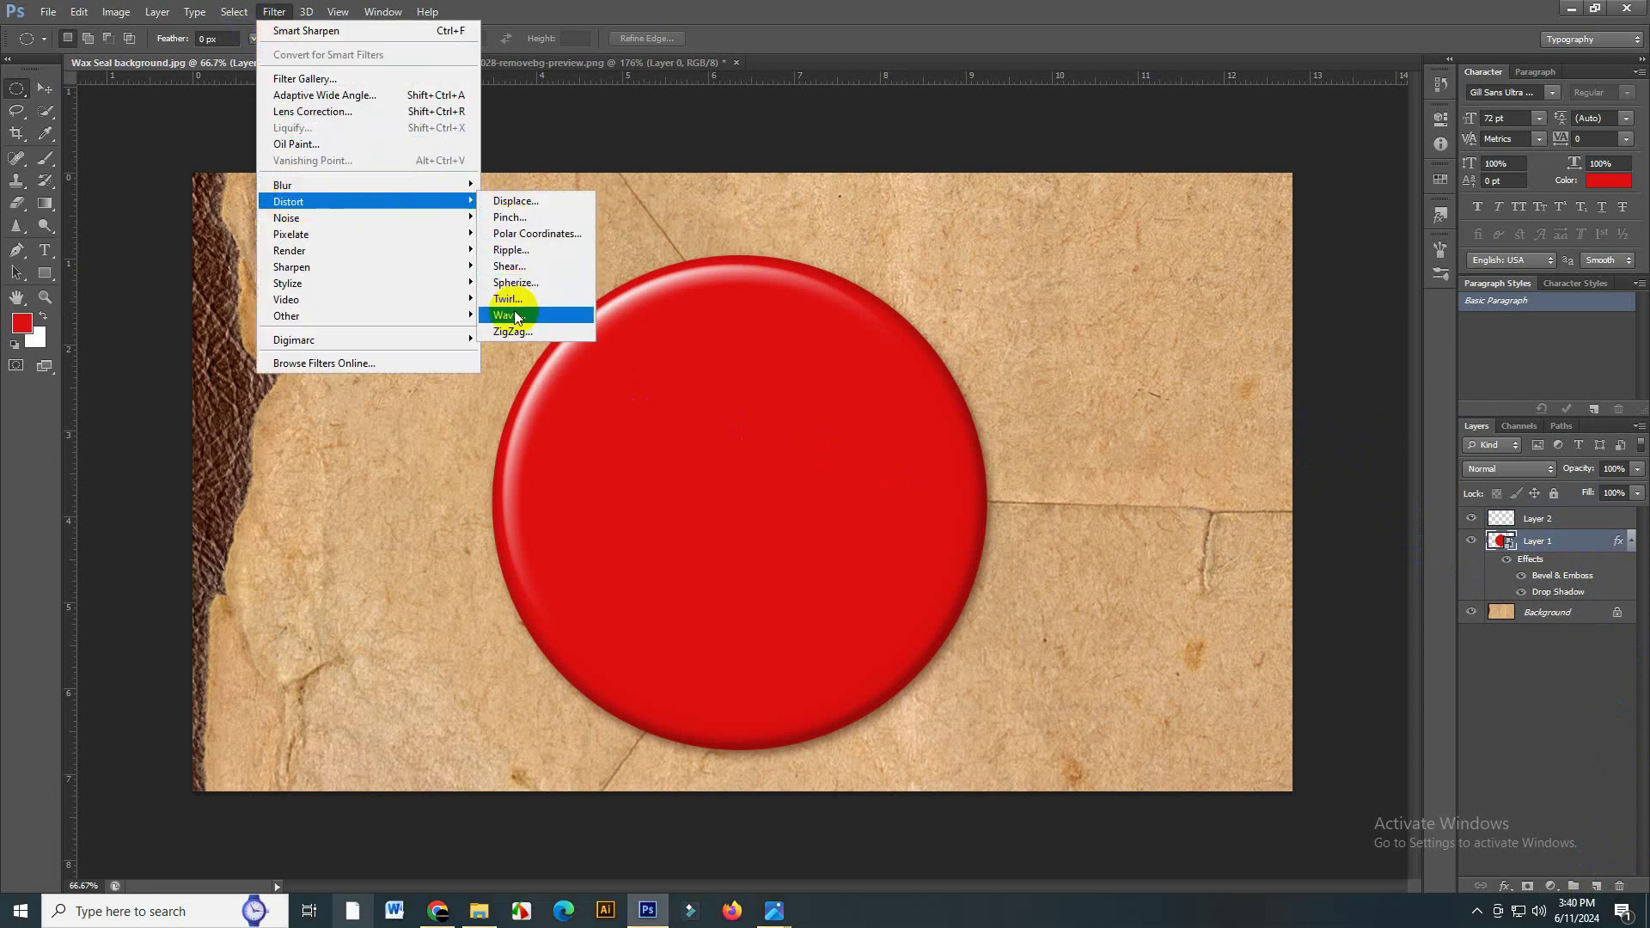
left_click(532, 321)
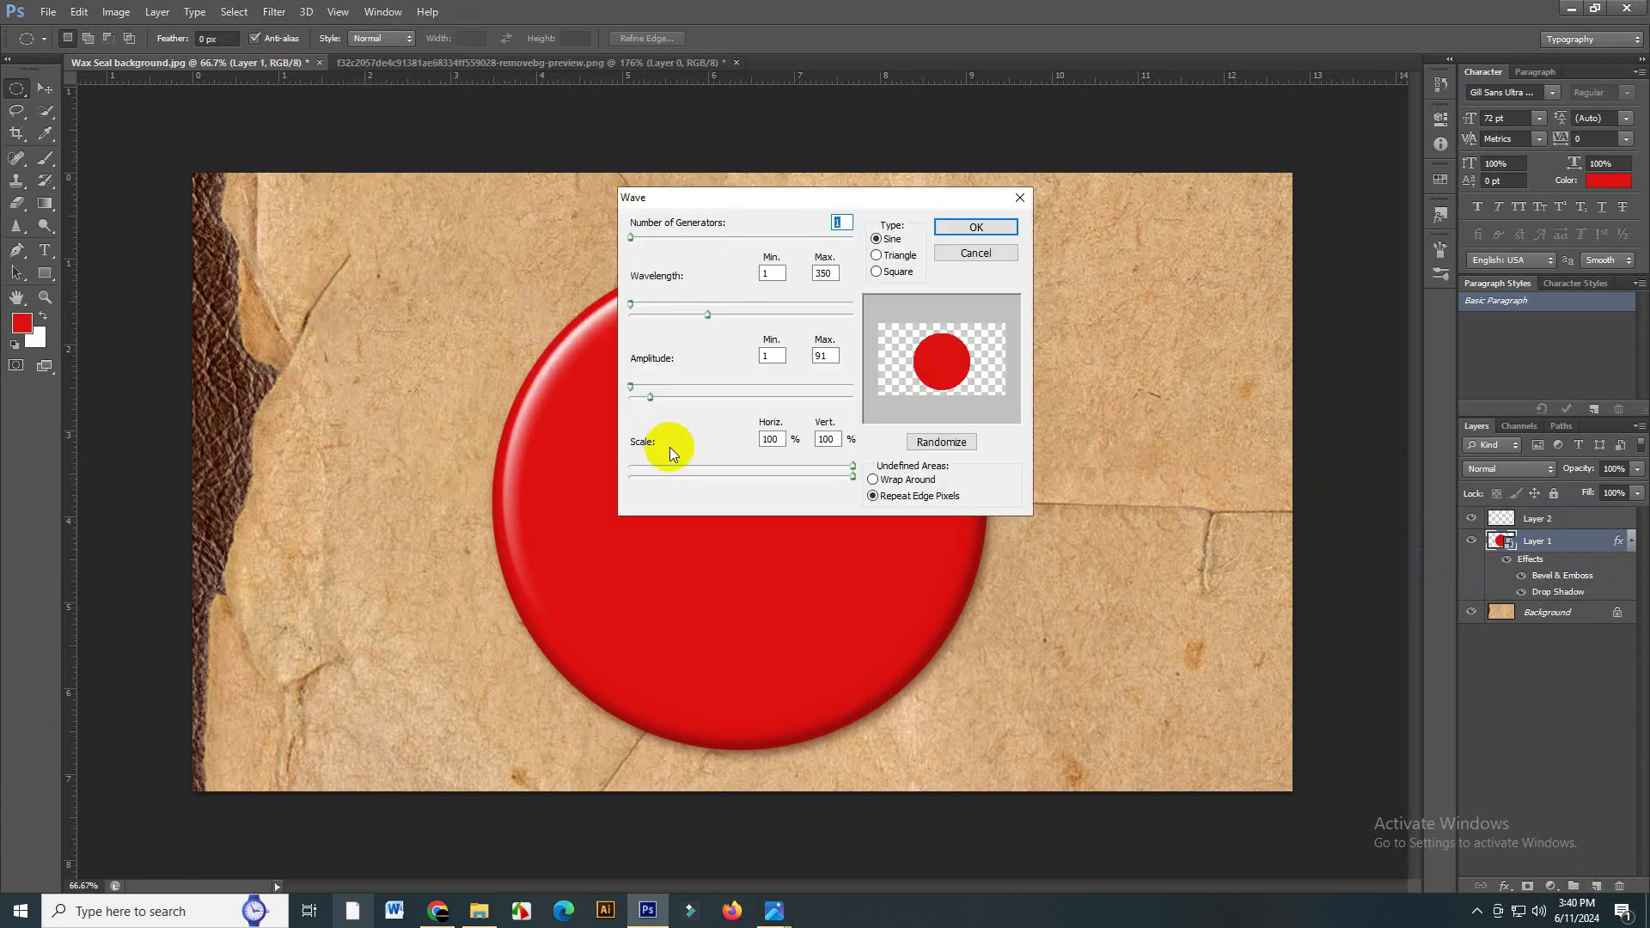
left_click(977, 231)
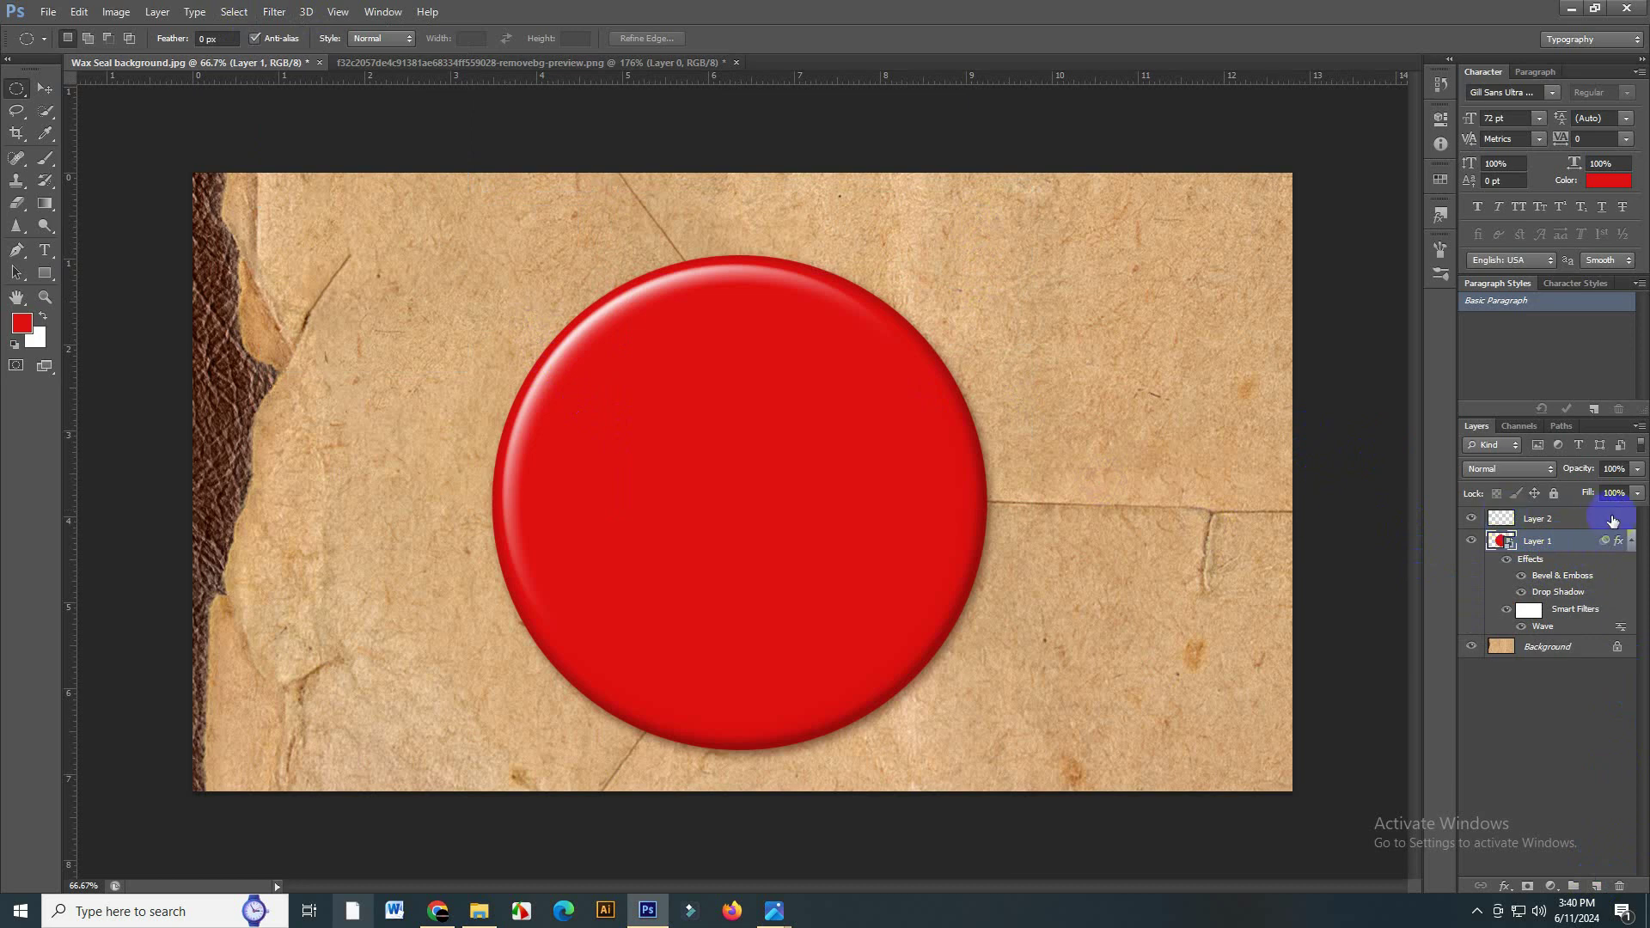
left_click(1584, 519)
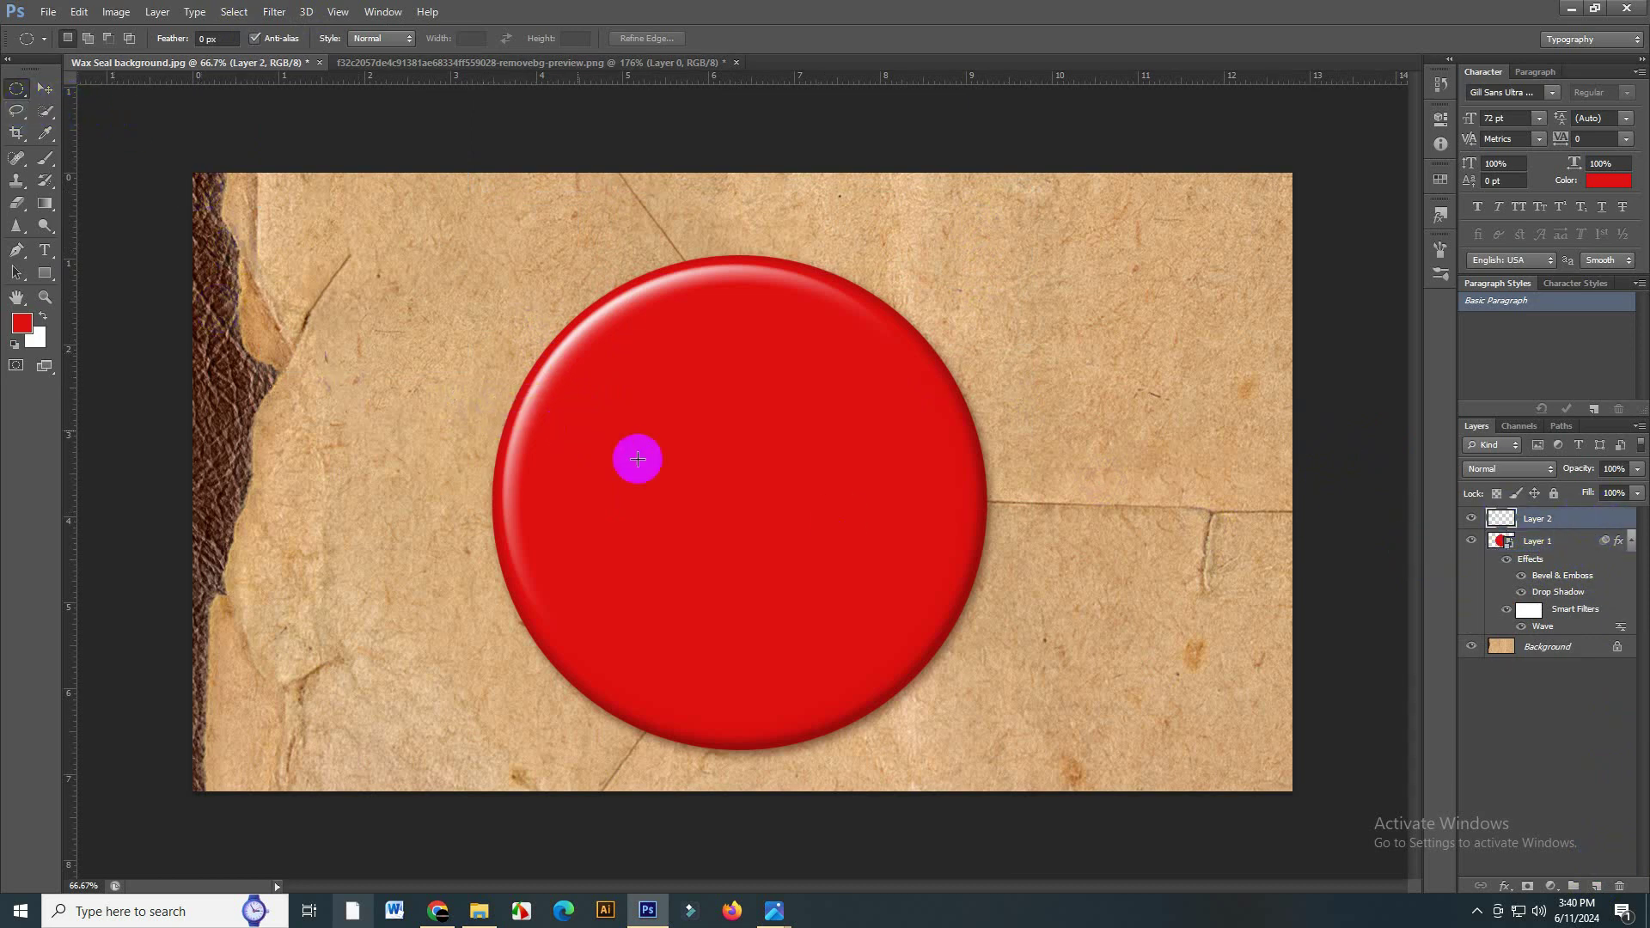
- Draw a smaller circle centred inside the seal on Layer 2, fill it red, and deselect
mouse_move(584, 343)
left_mouse_down()
mouse_move(777, 594)
mouse_move(938, 758)
left_mouse_up()
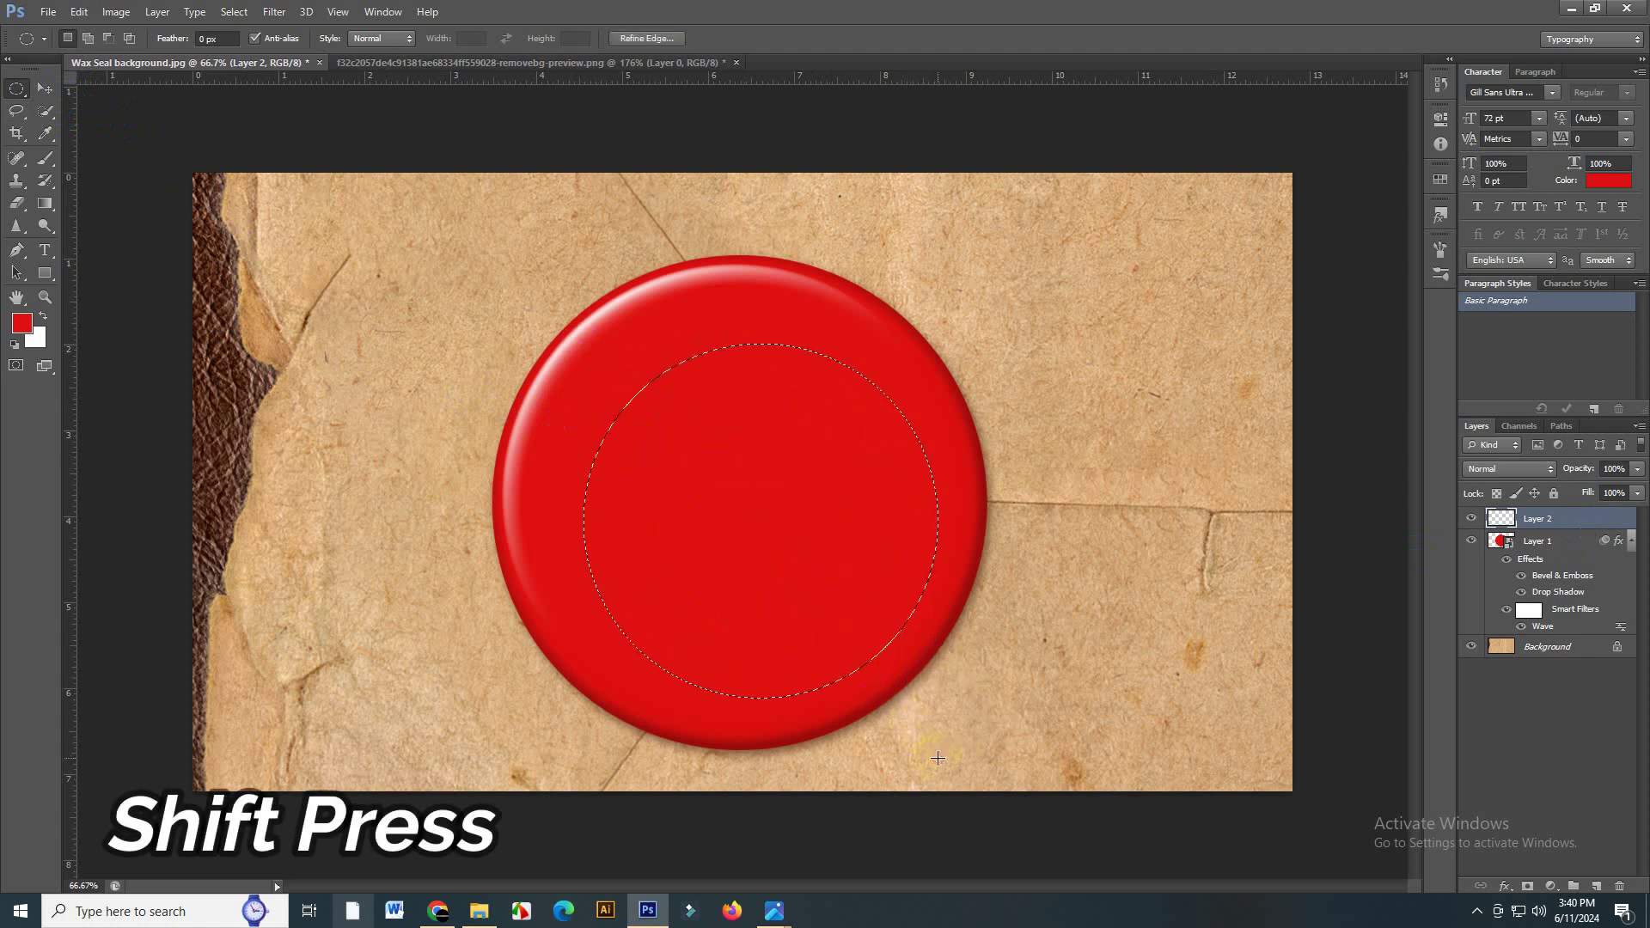
key("shift+Left")
key("shift+Left")
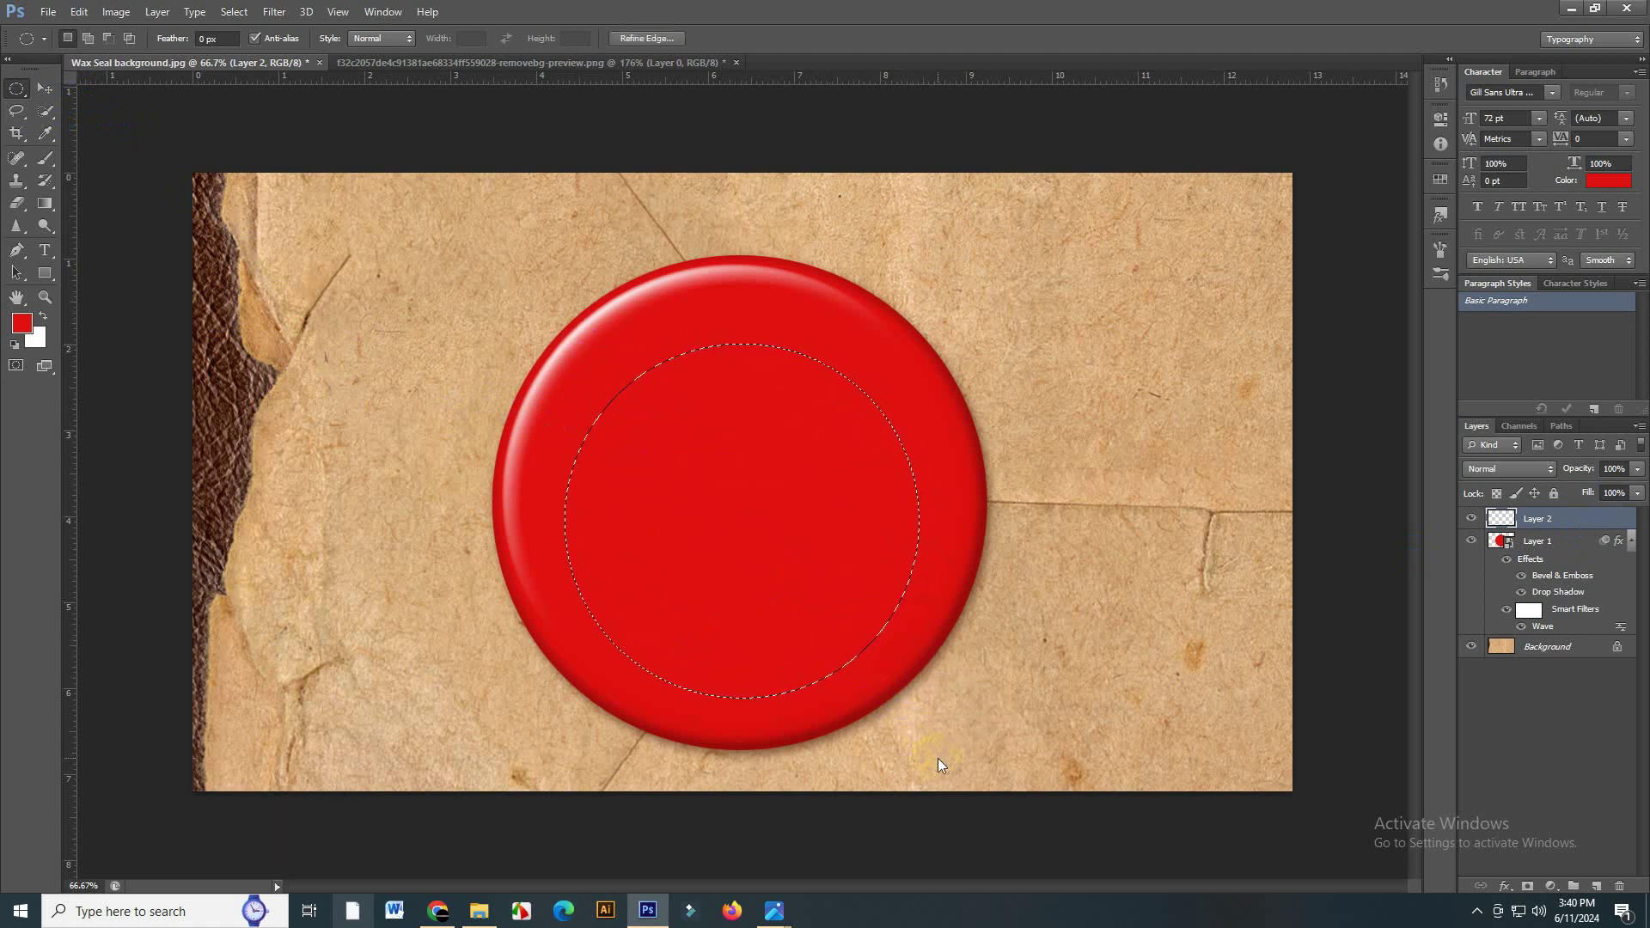
key("shift+Up")
key("shift+Up")
key("shift+Up")
key("Up")
key("Up")
key("Up")
key("Up")
key("Up")
key("Up")
key("shift+Down")
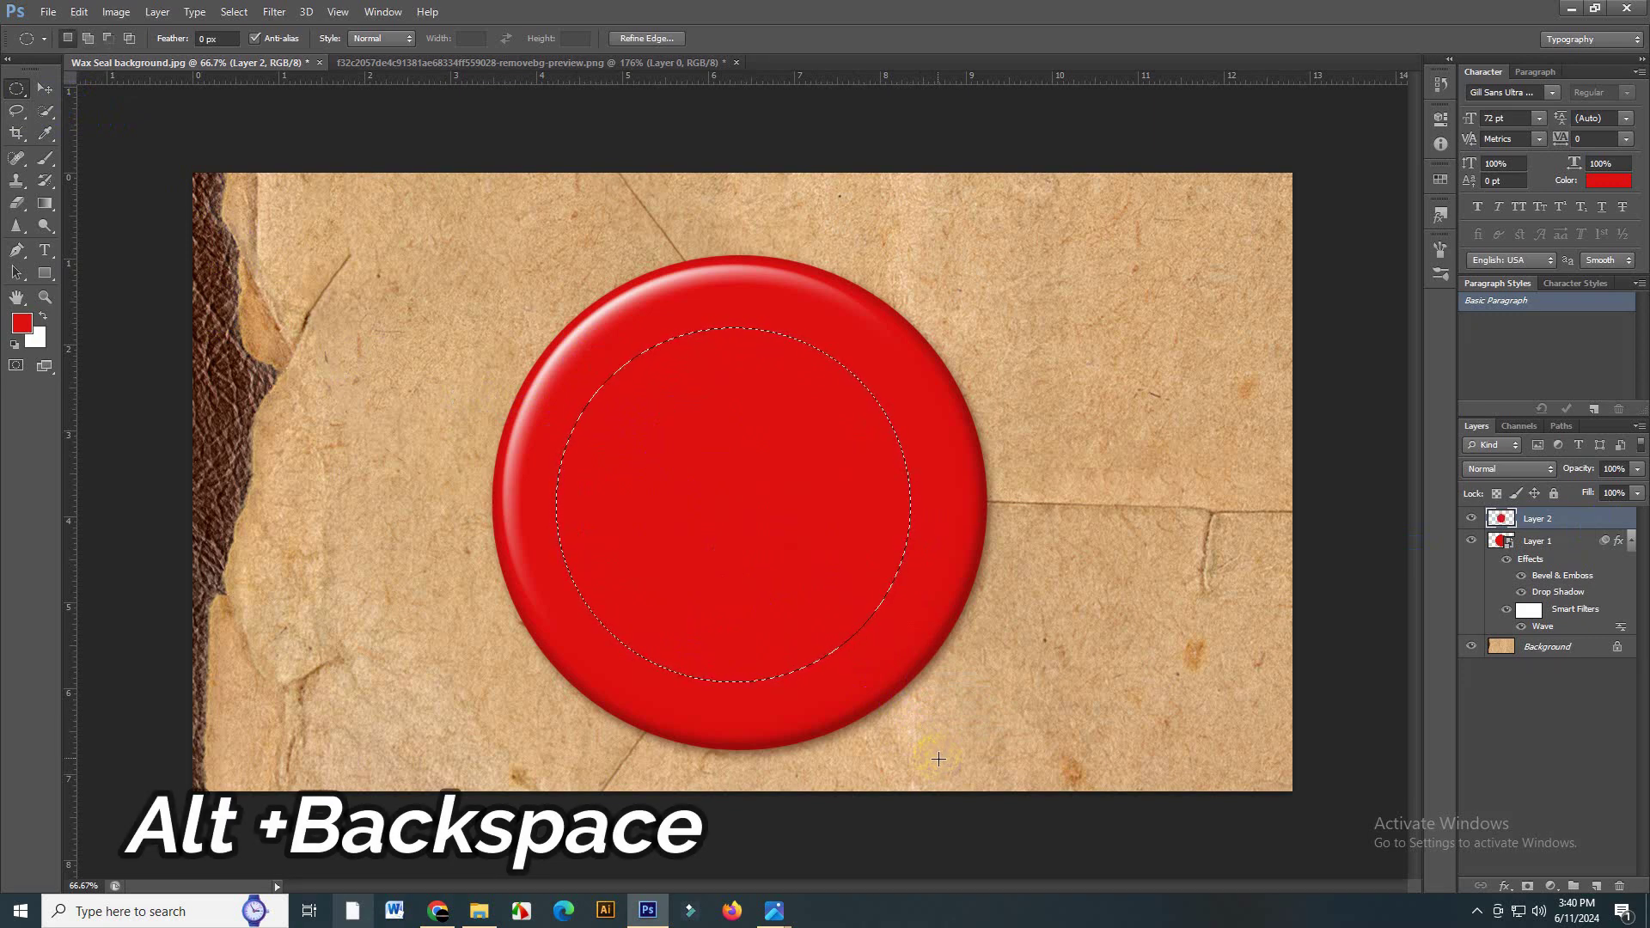
left_click(235, 13)
left_click(271, 45)
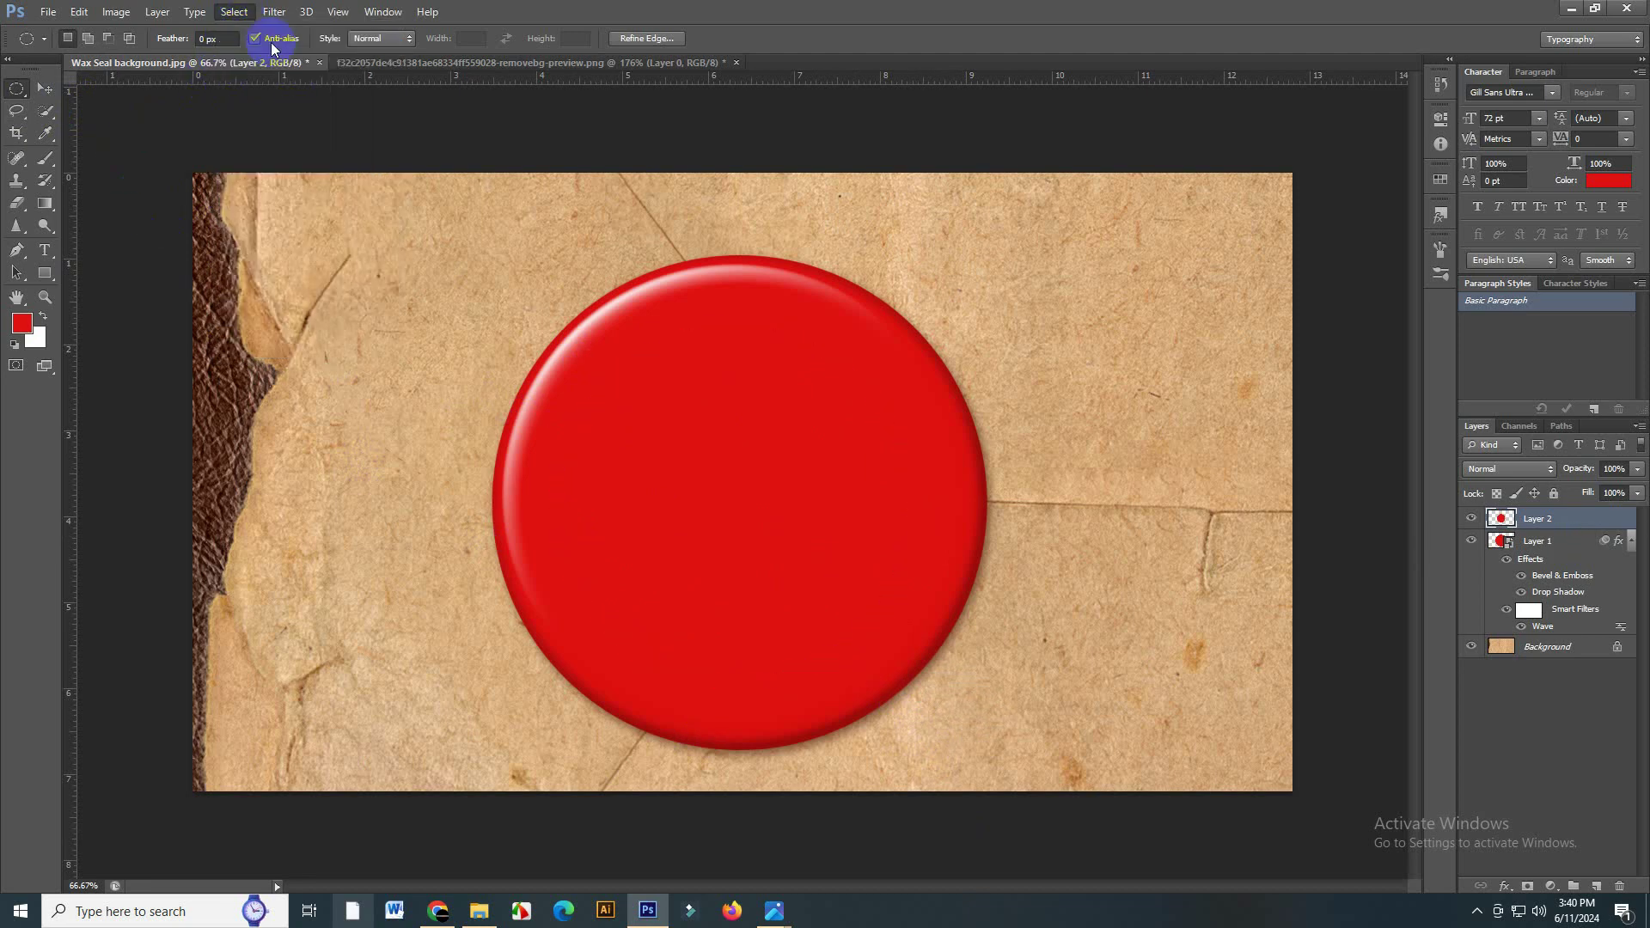
left_click(1584, 516)
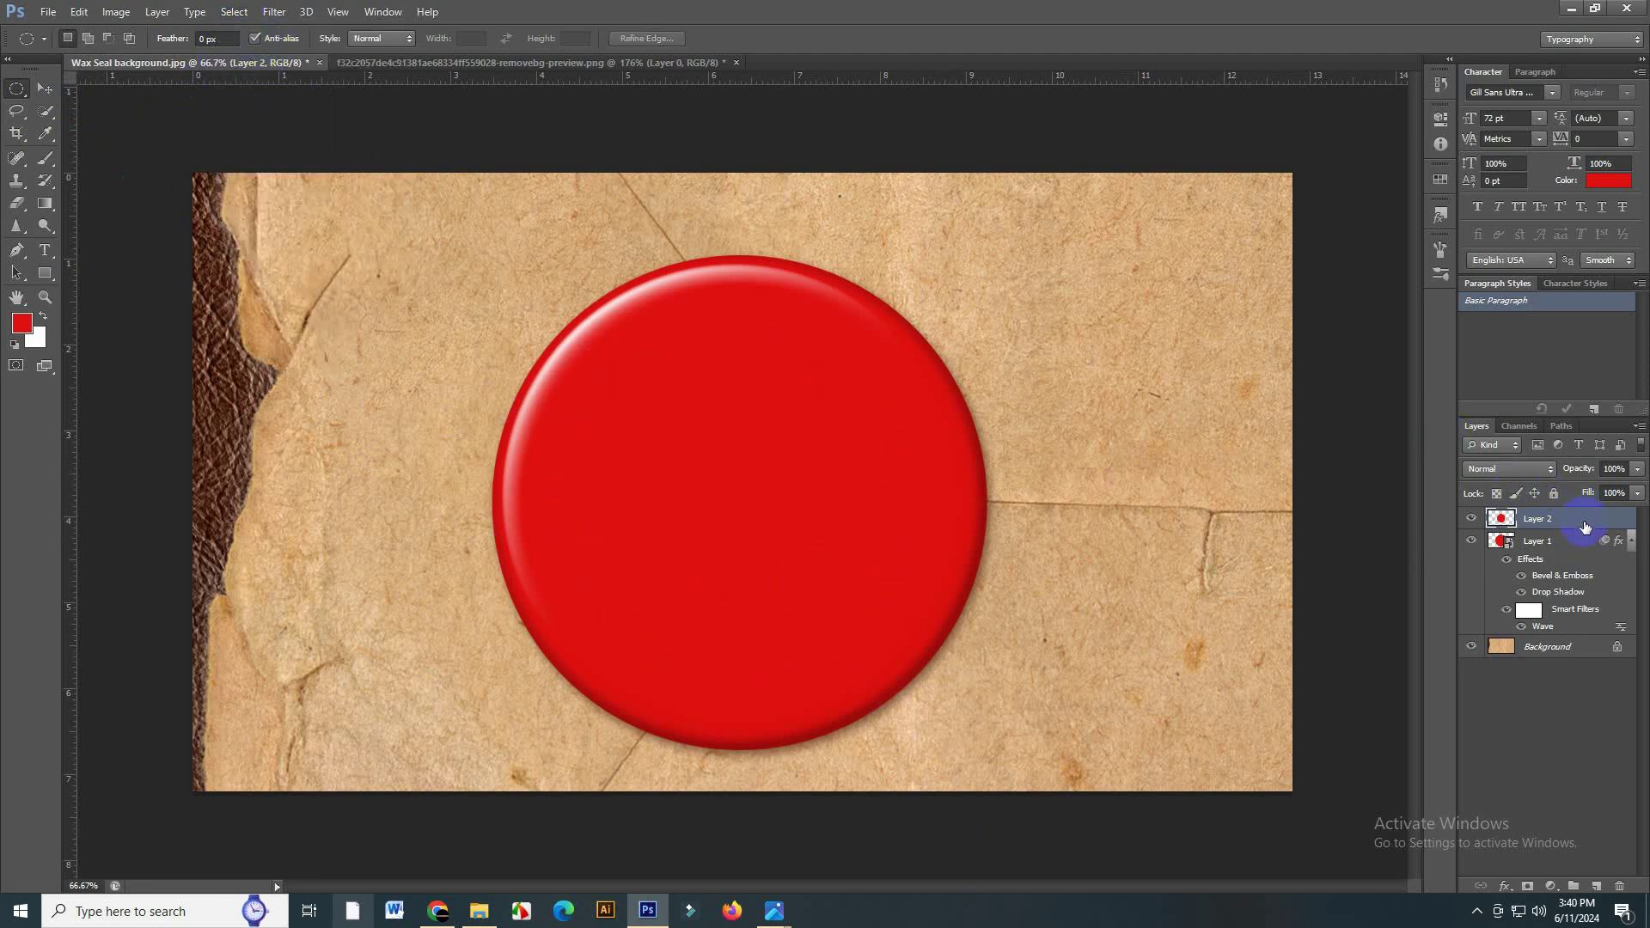
- Convert Layer 2 to a smart object and give it an Emboss bevel, direction Down, size 16
right_click(1585, 523)
left_click(1395, 347)
double_click(1608, 522)
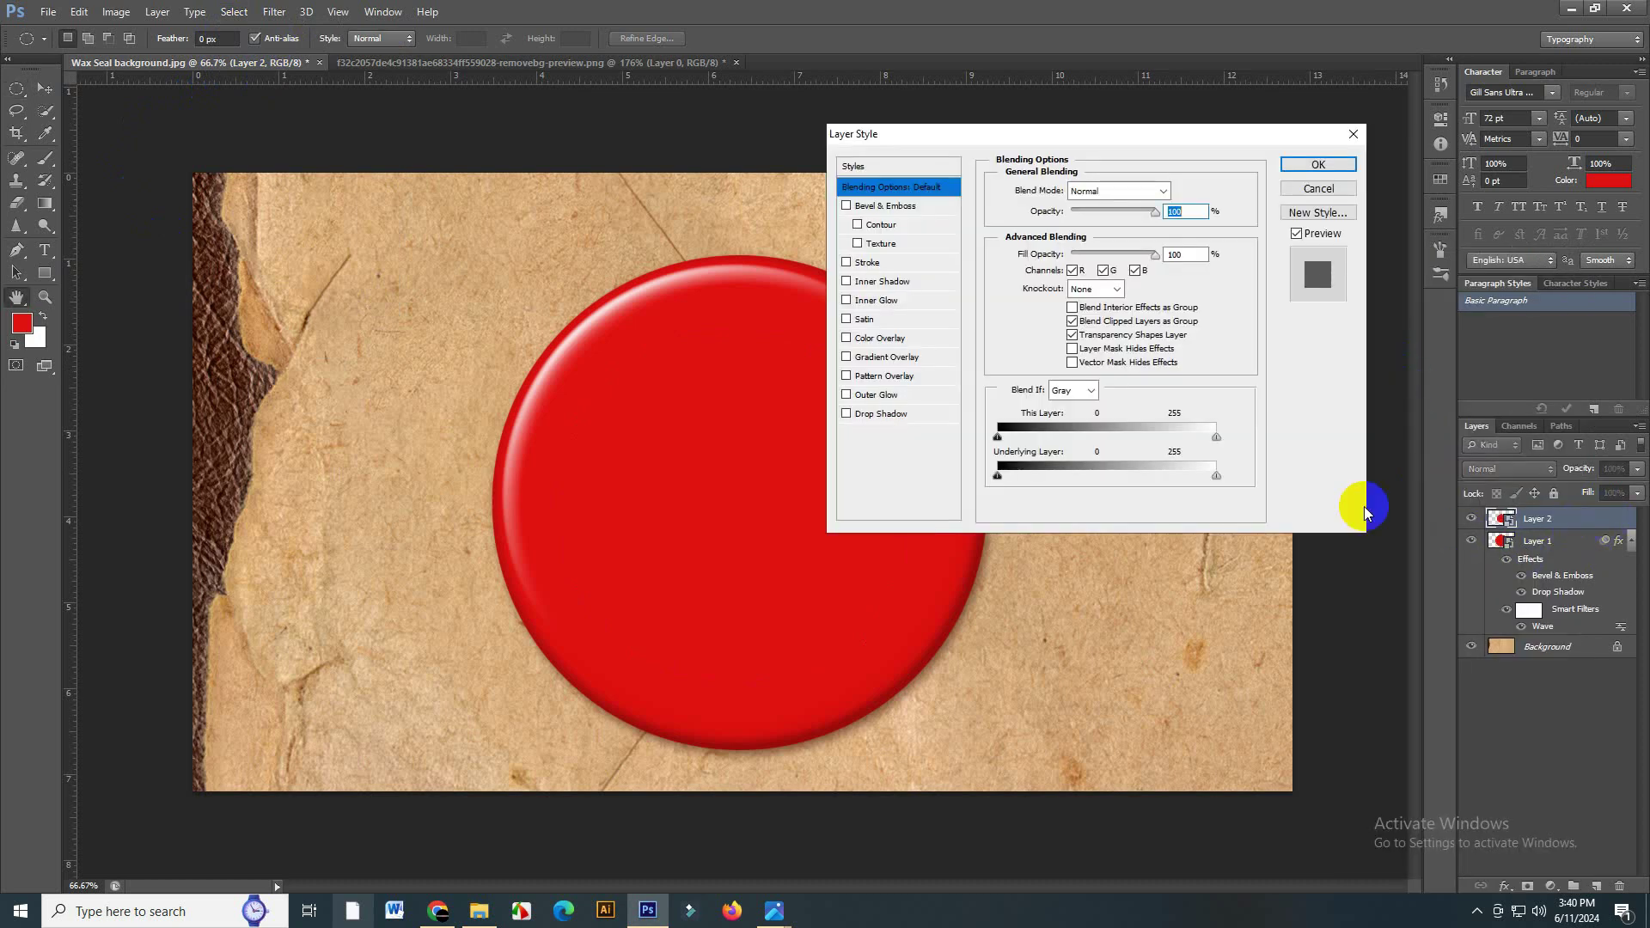
left_click(930, 208)
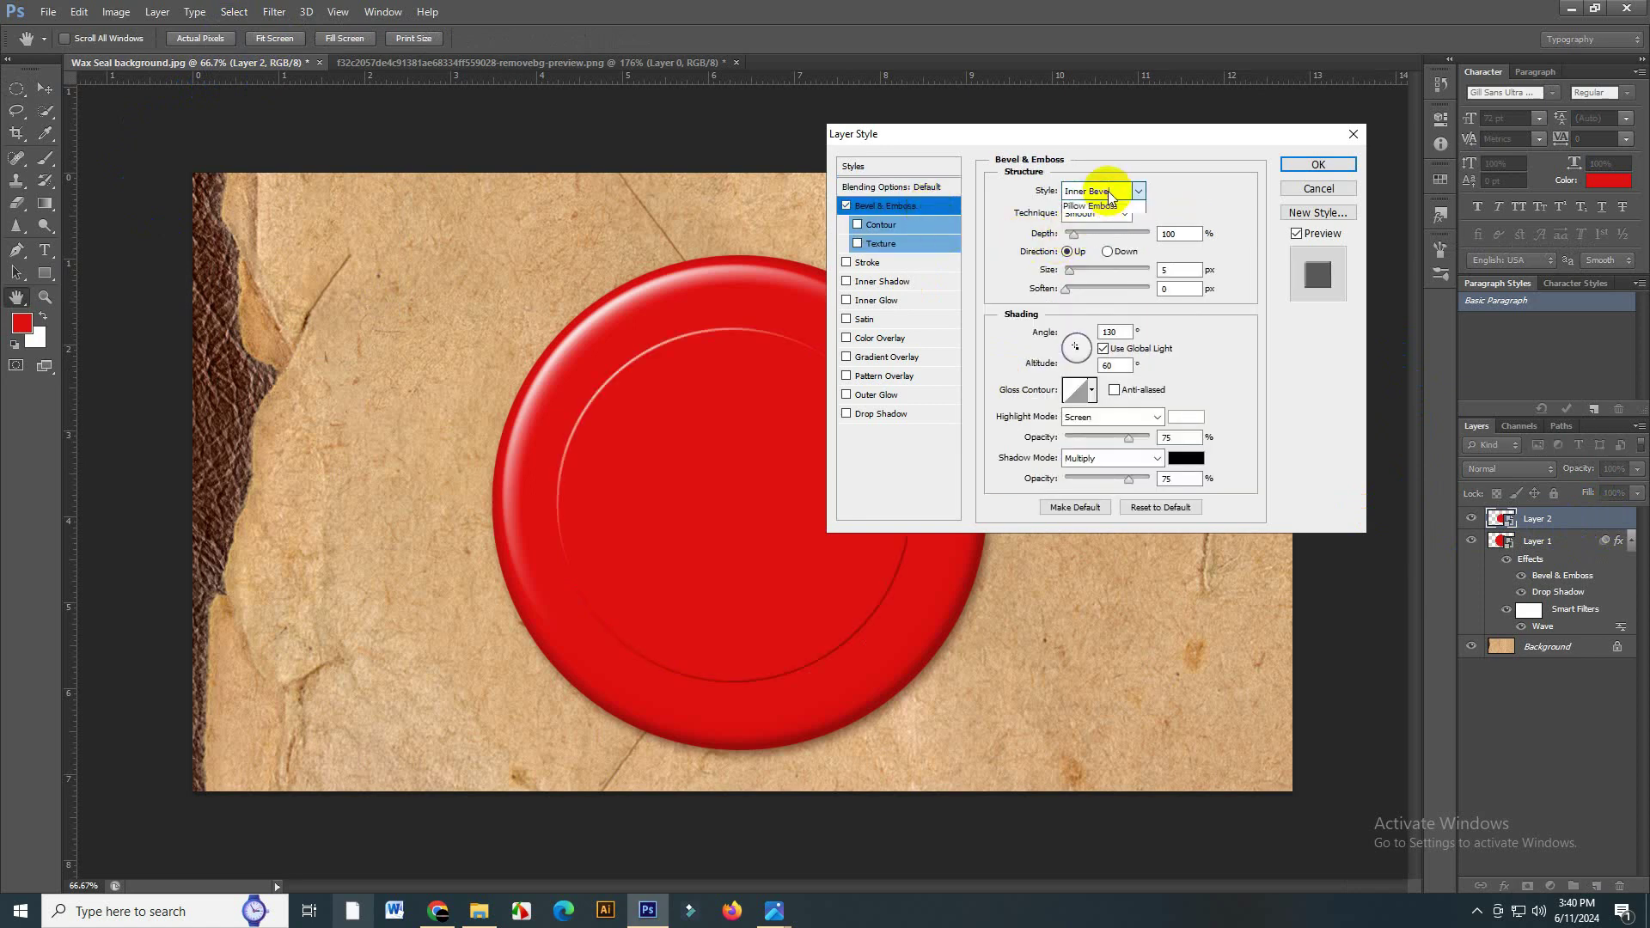
left_click(1091, 225)
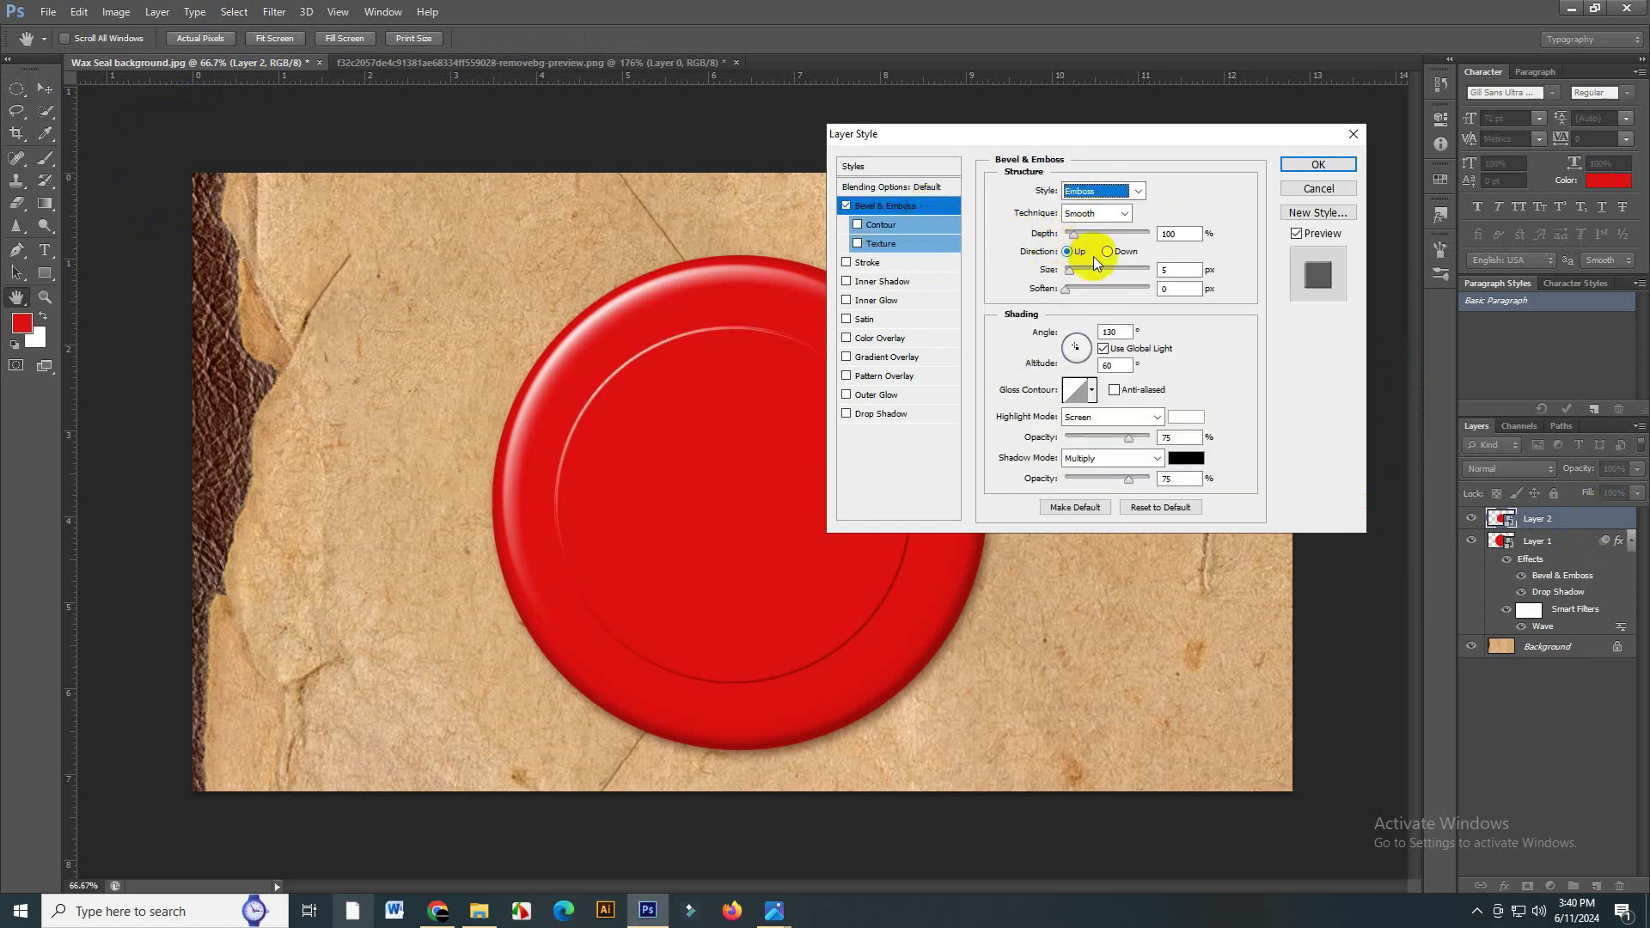
left_click(1177, 234)
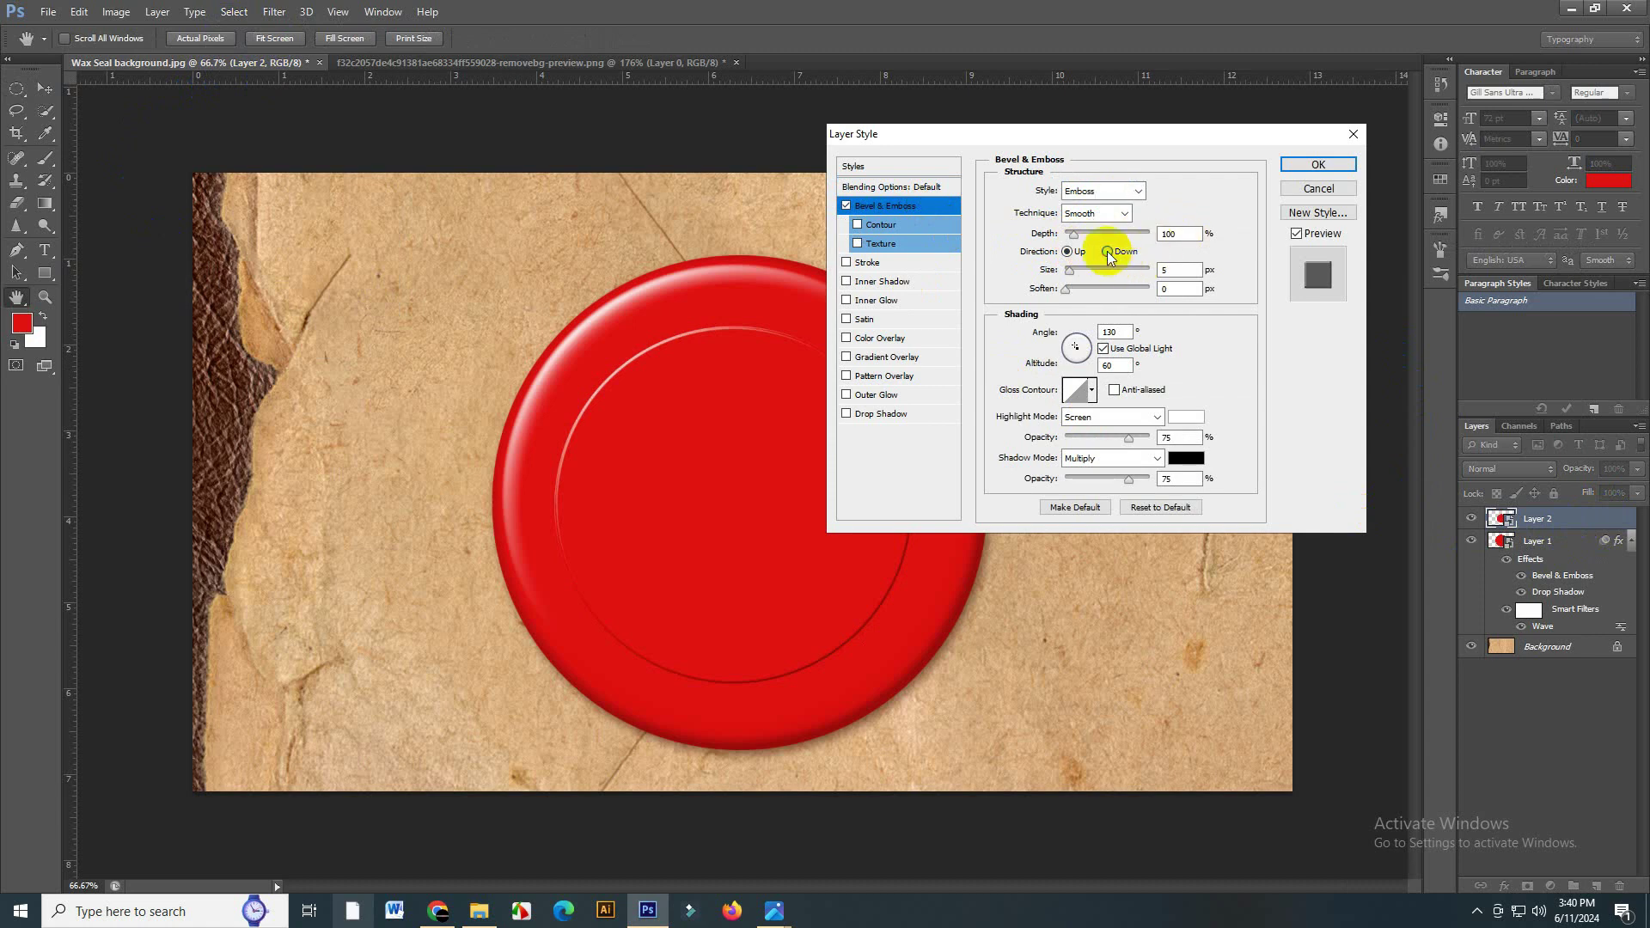
left_click(1108, 252)
left_click(1176, 270)
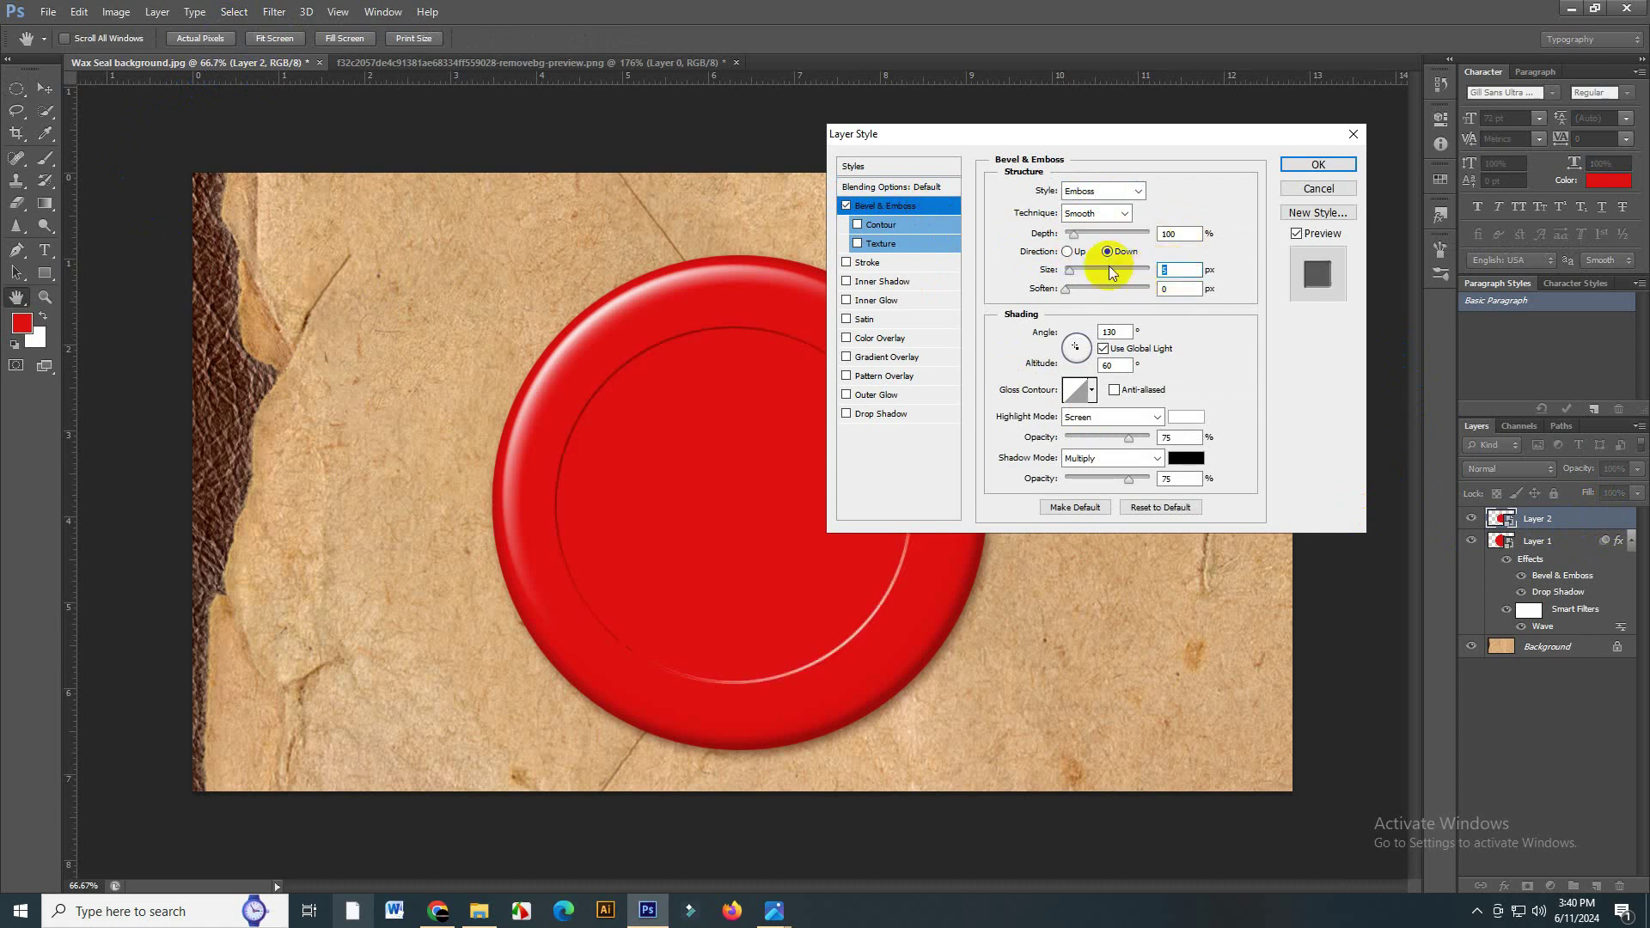
type("16")
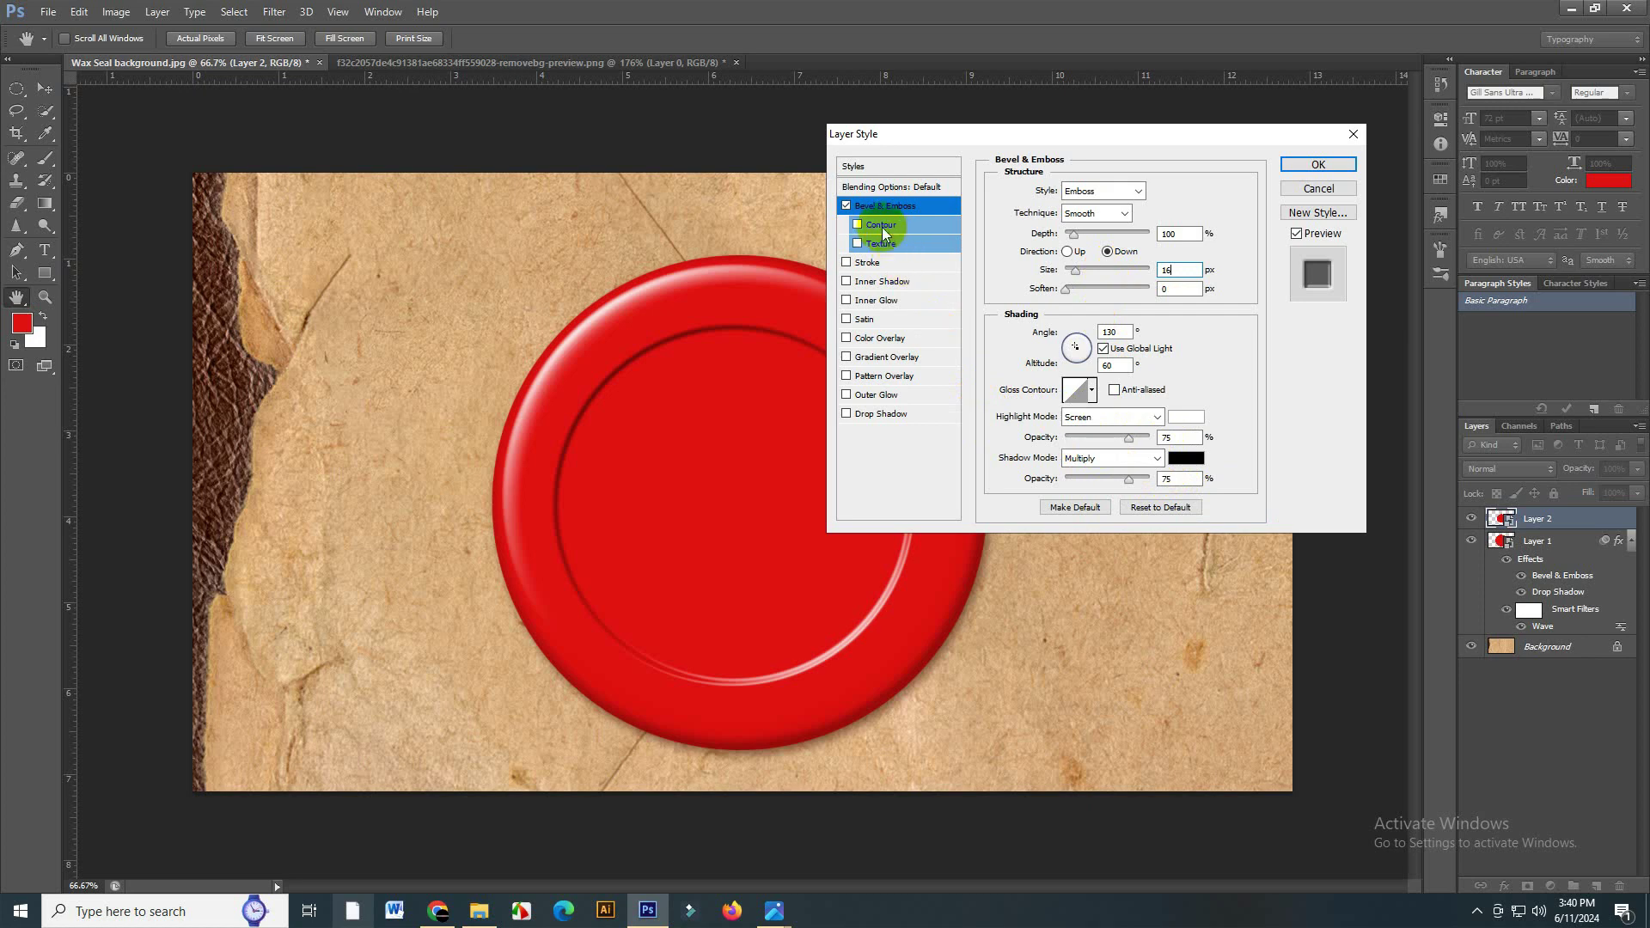
- Add a Linear contour and a drop shadow to Layer 2's style and apply it
left_click(915, 224)
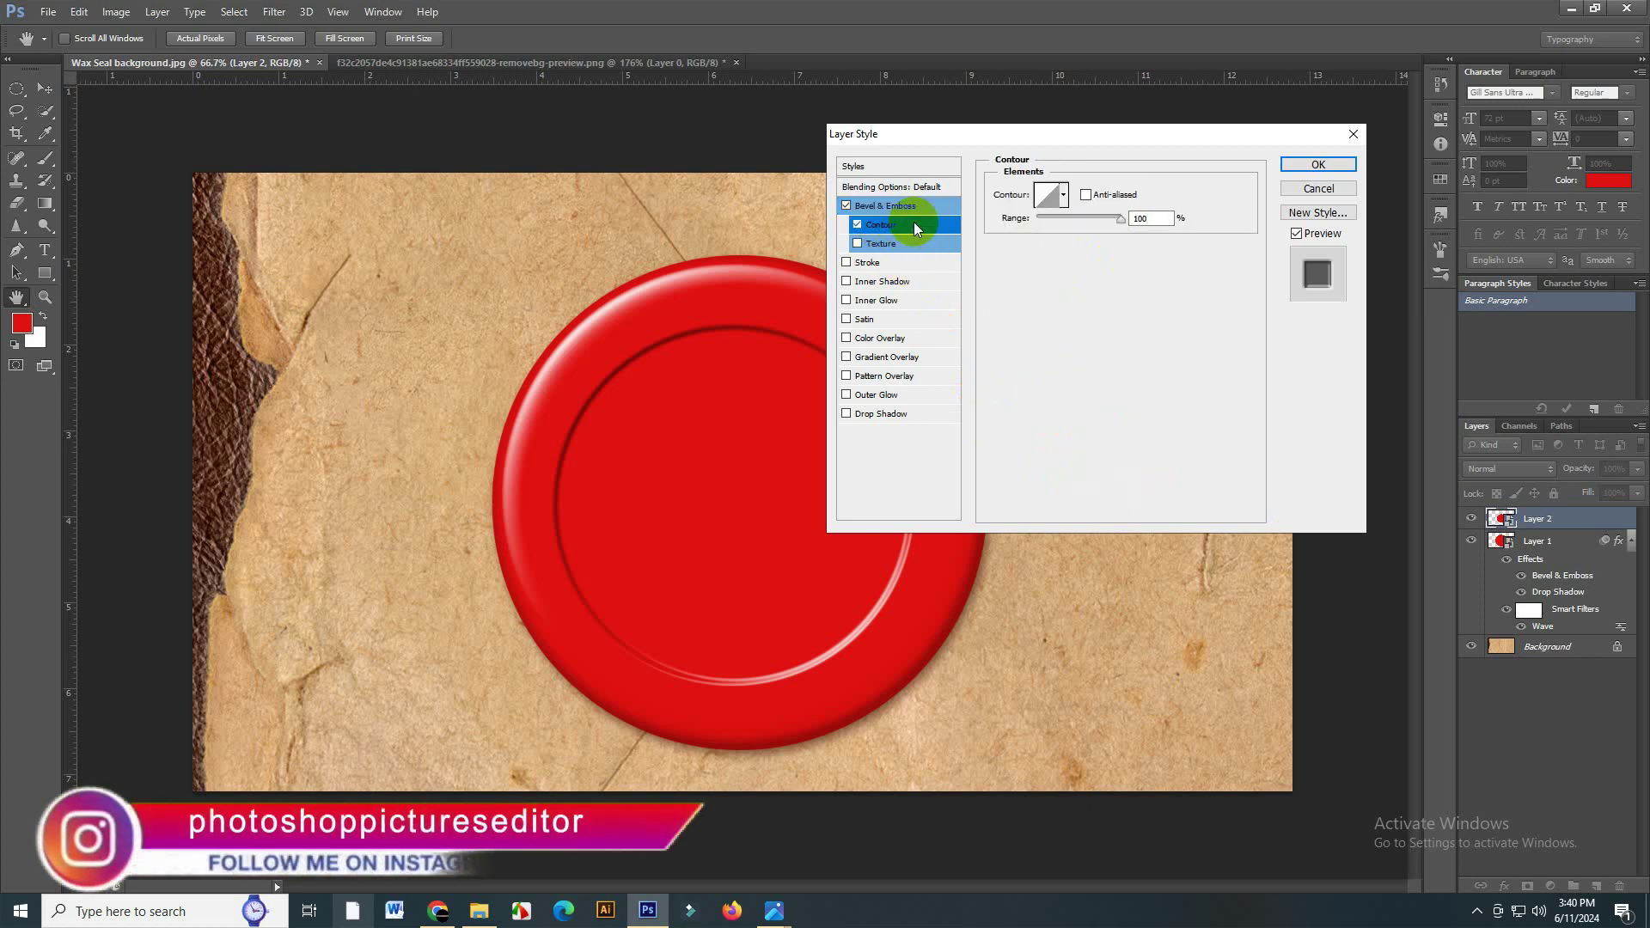
left_click(1064, 194)
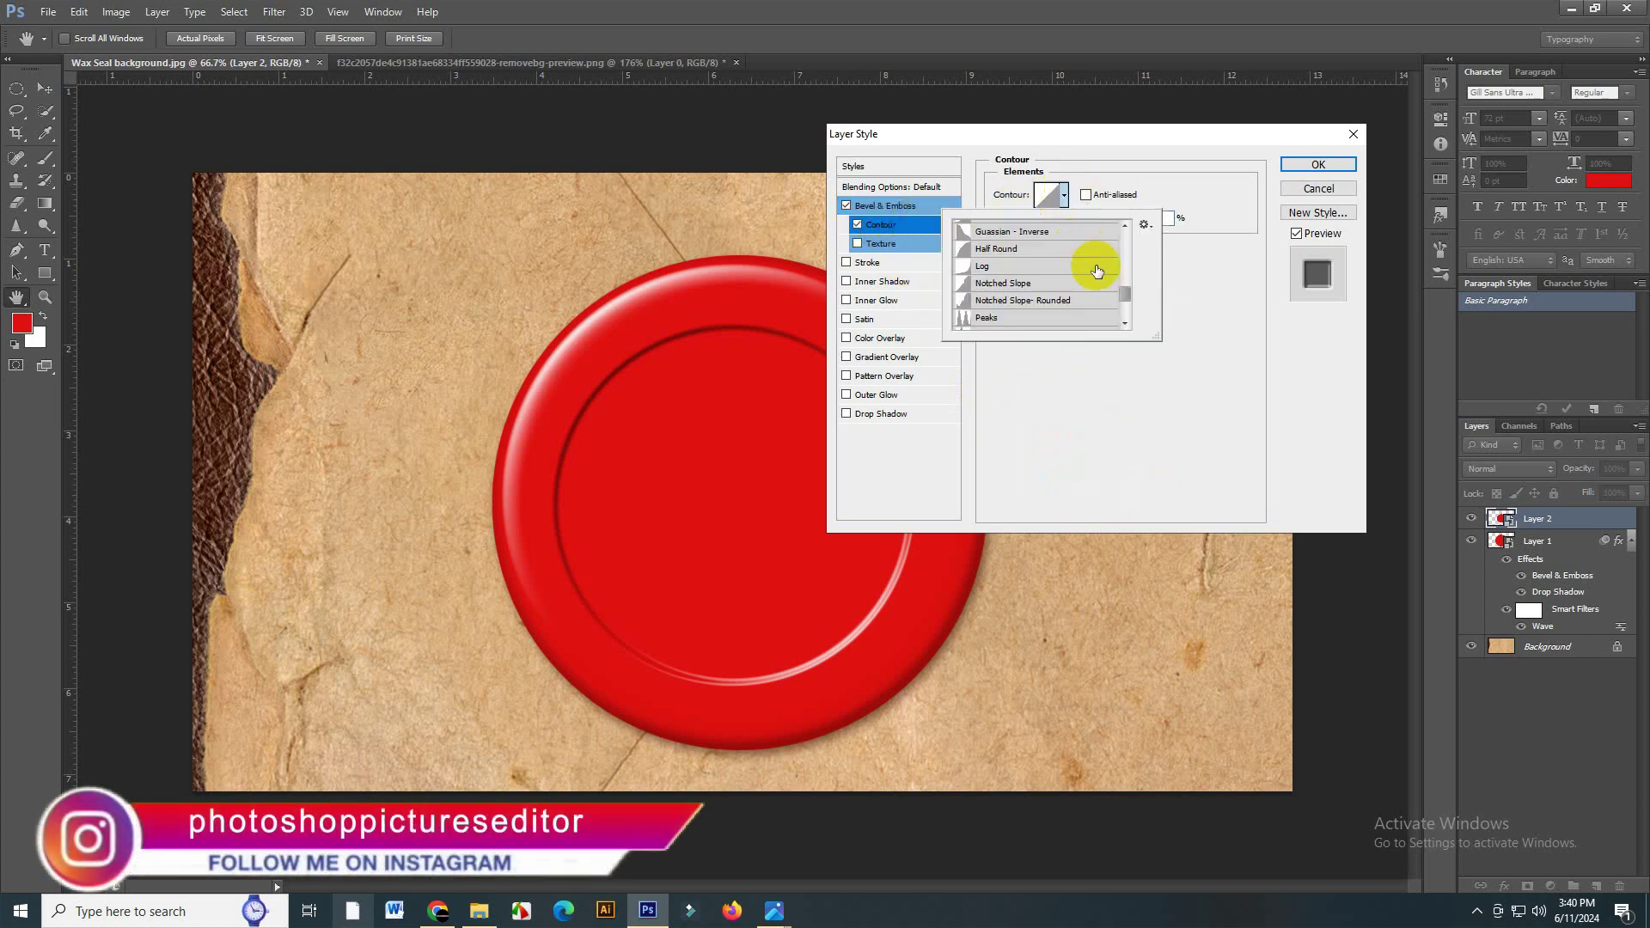
mouse_move(1125, 274)
left_mouse_down()
mouse_move(1126, 298)
mouse_move(1112, 246)
left_mouse_up()
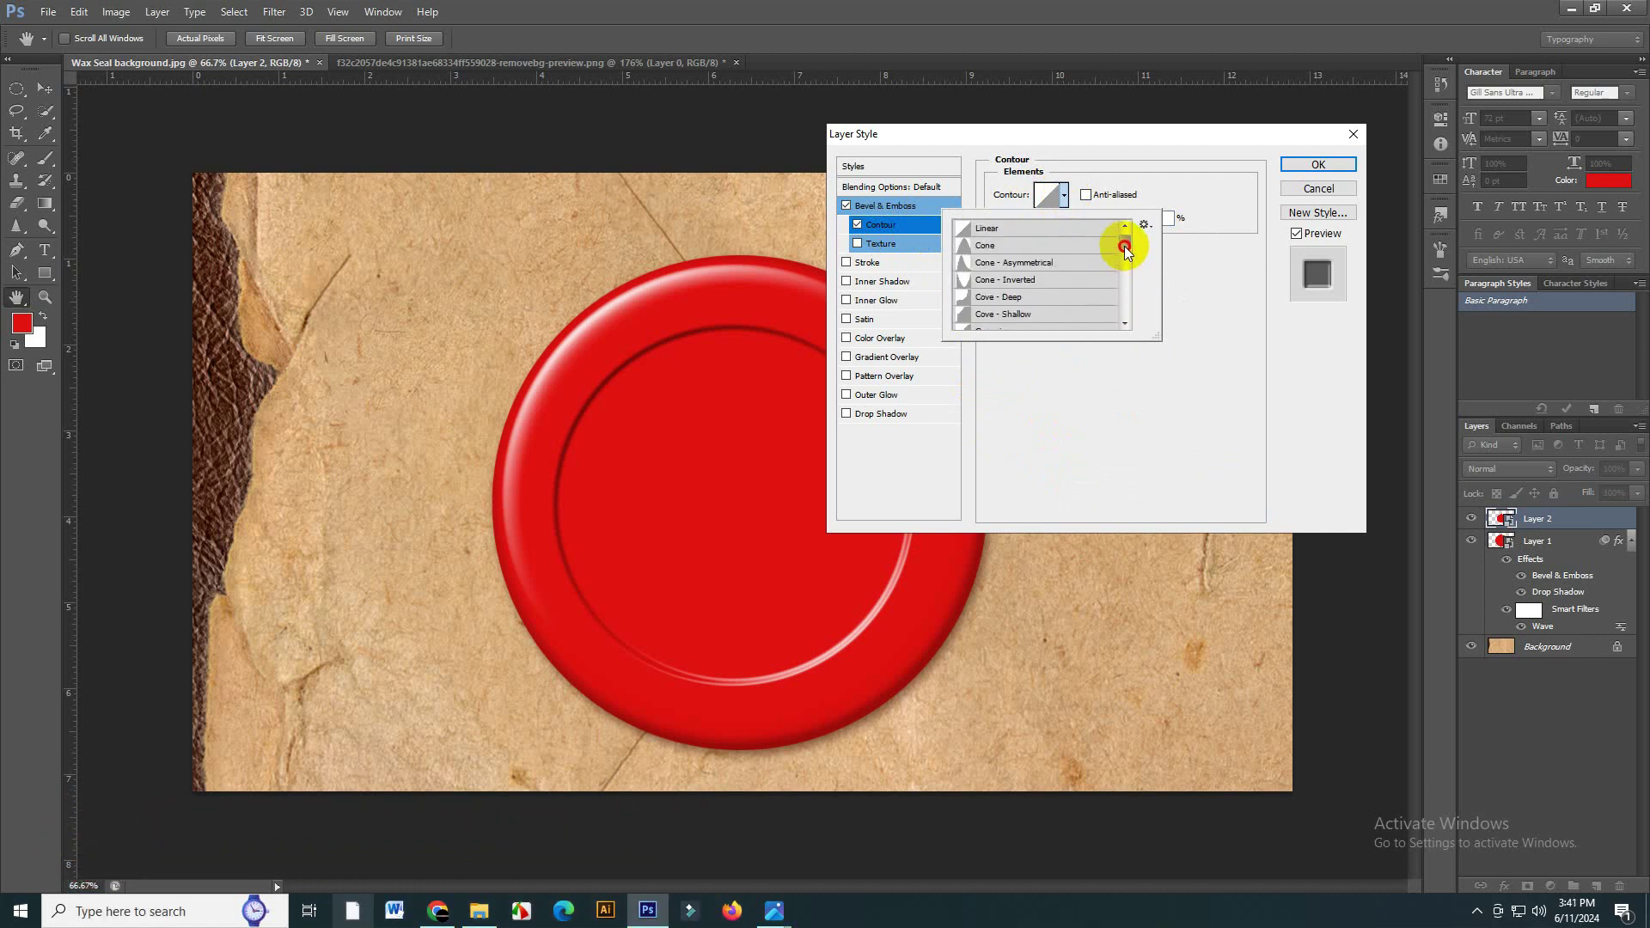
left_click(1014, 234)
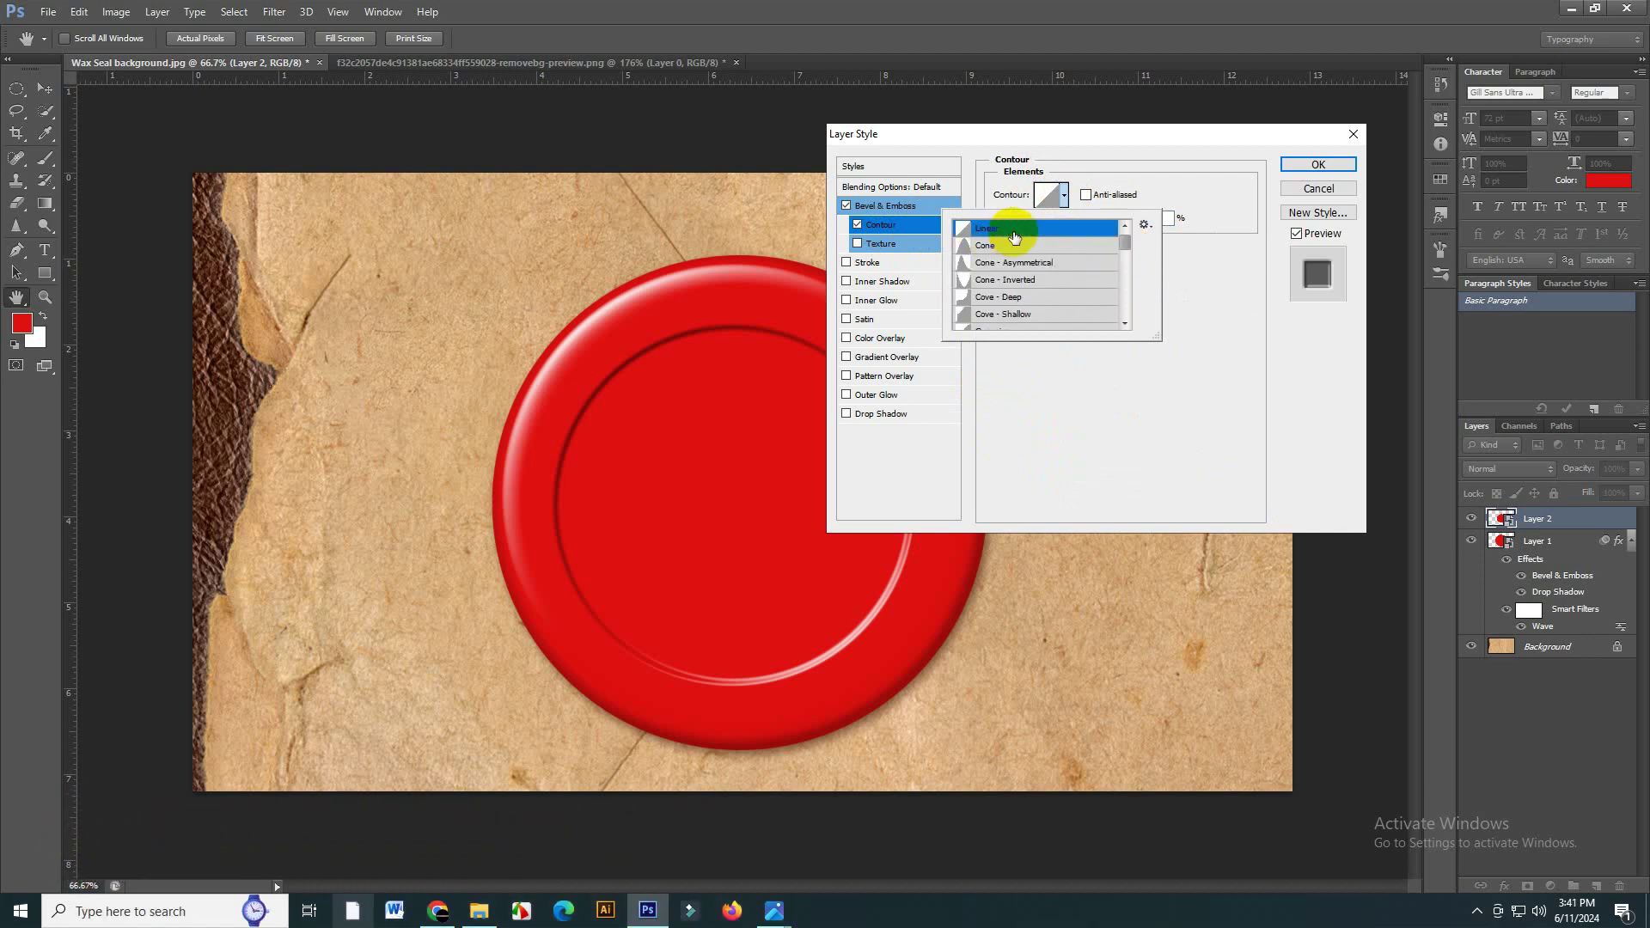
left_click(1209, 276)
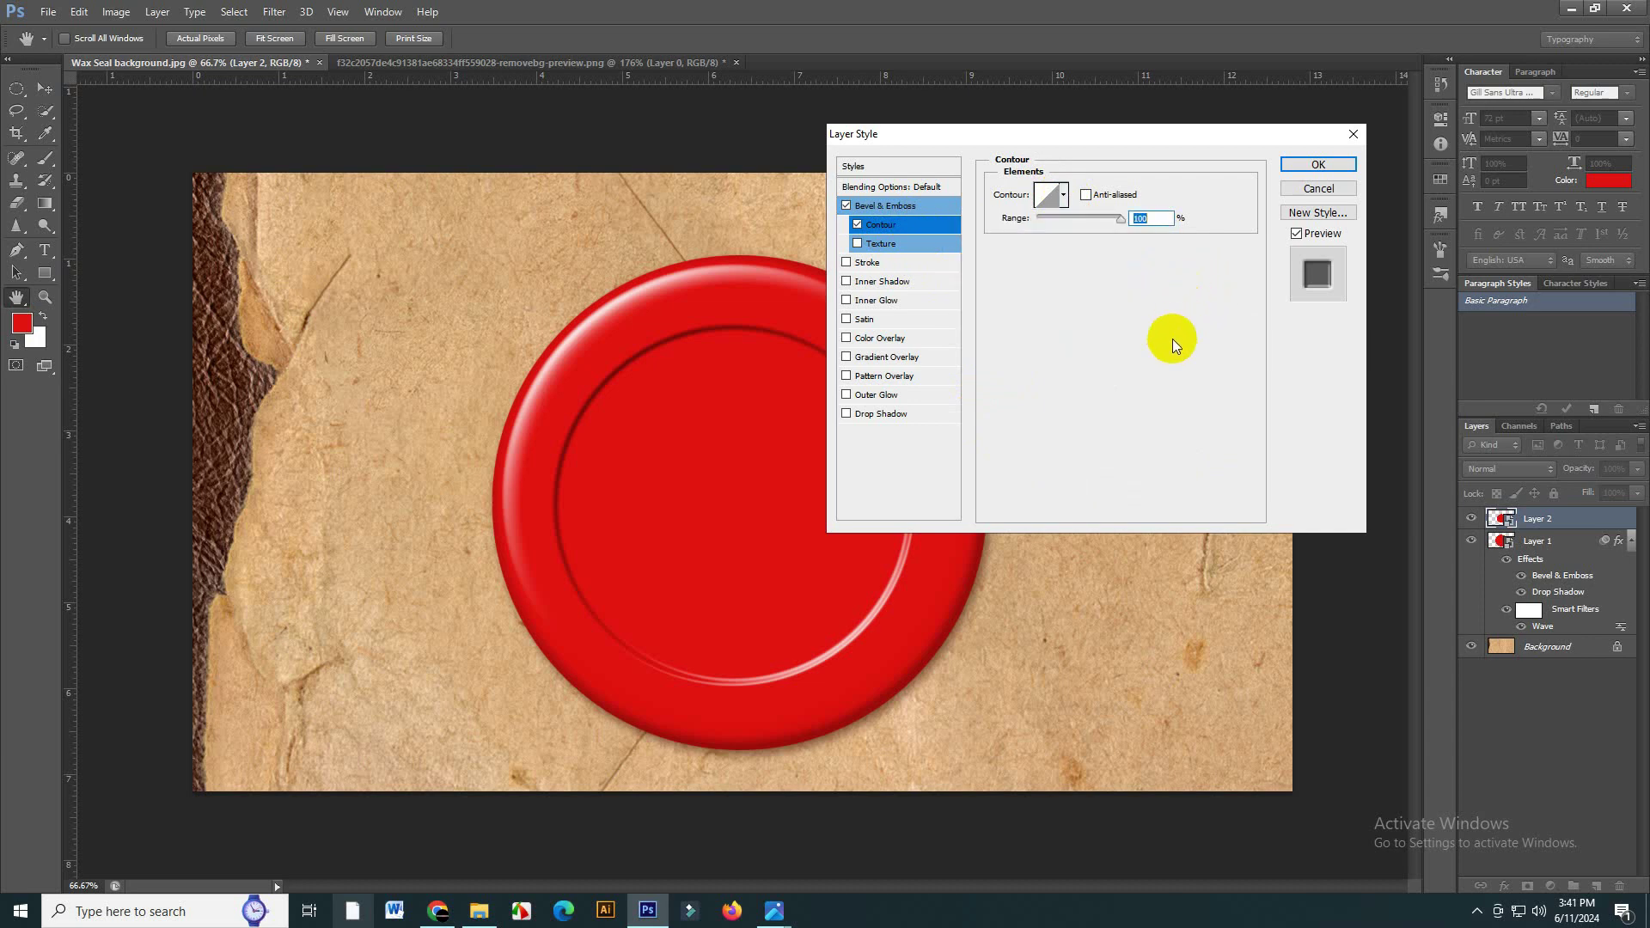
left_click(916, 412)
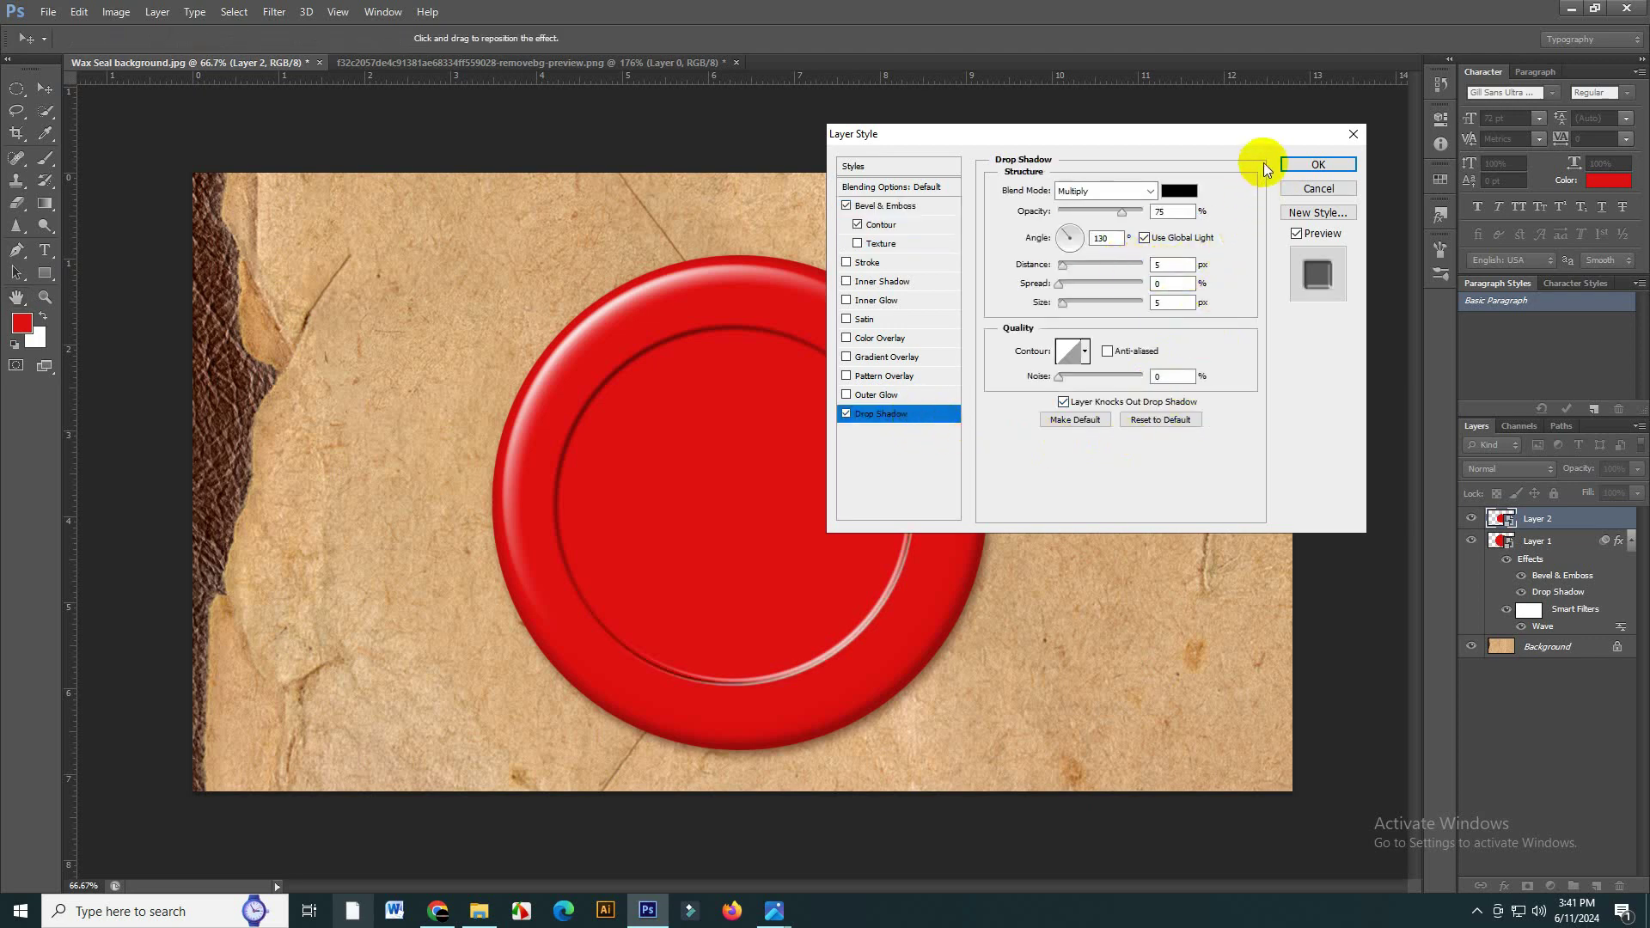
left_click(1317, 165)
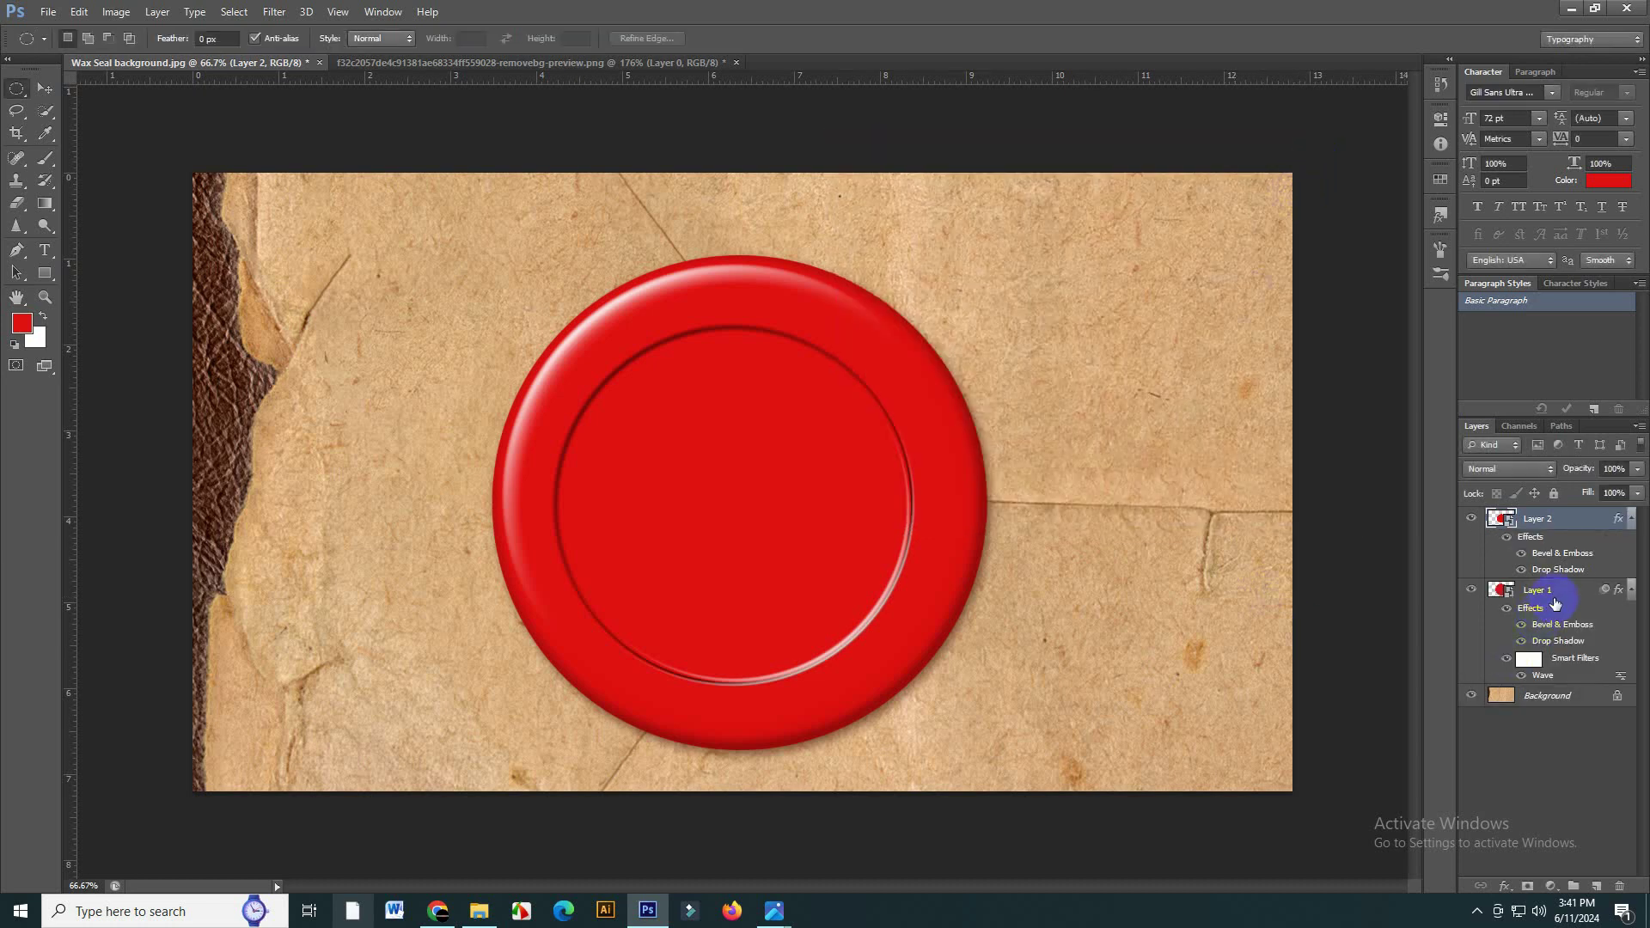
- Add a layer mask to Layer 1 and select Layer 2
left_click(1570, 593)
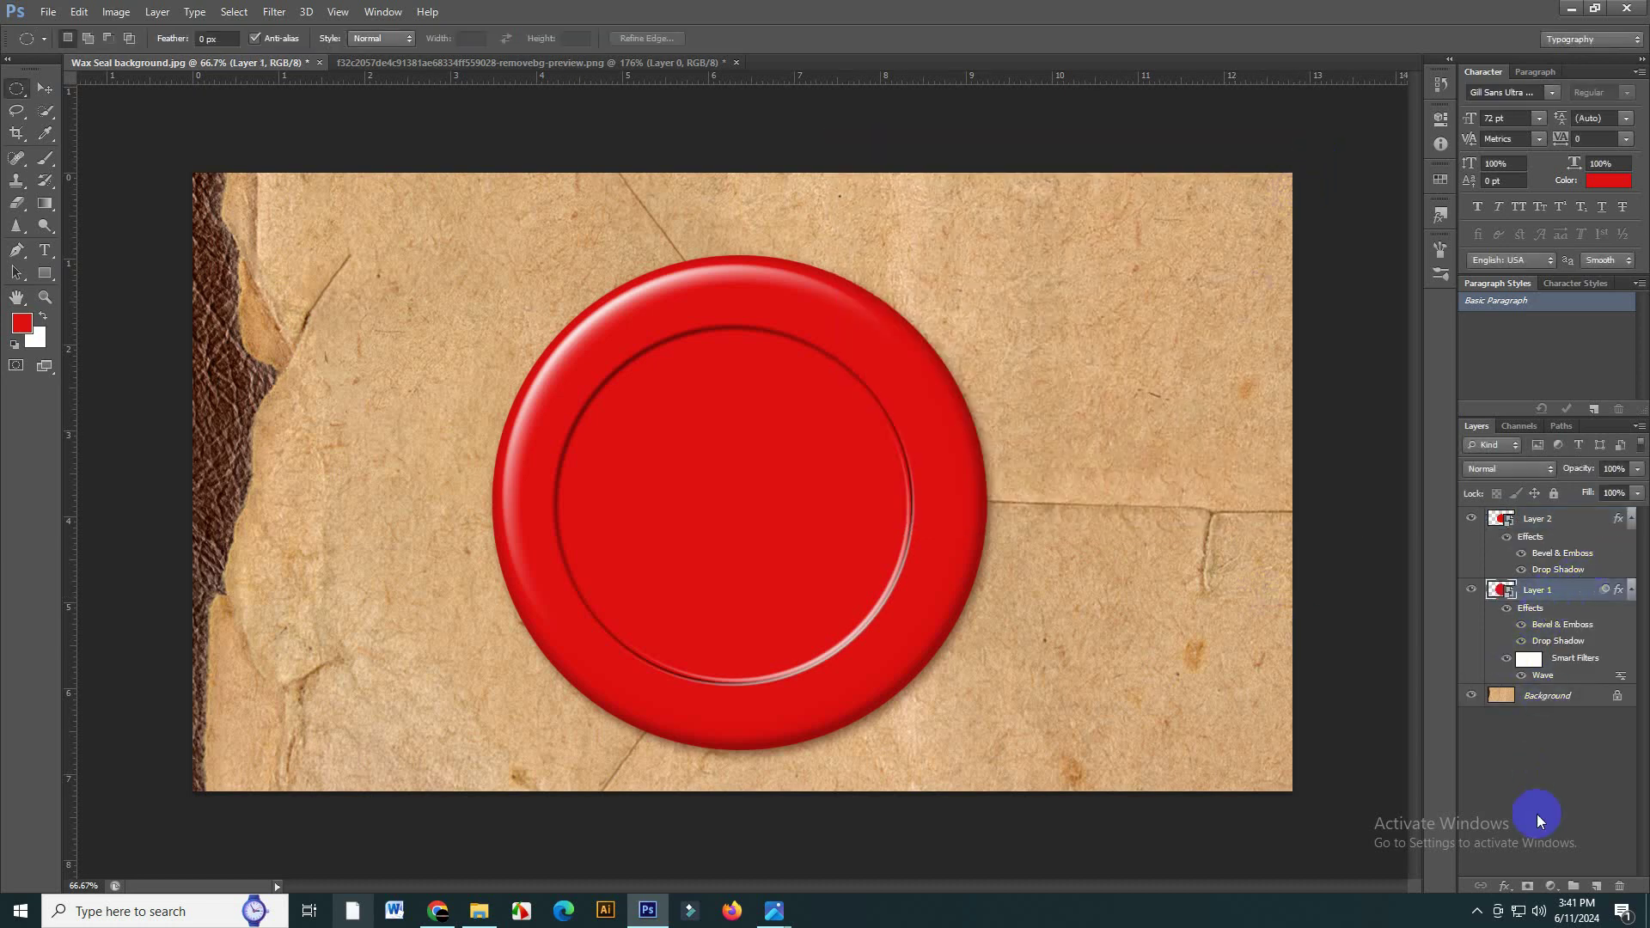
left_click(1526, 887)
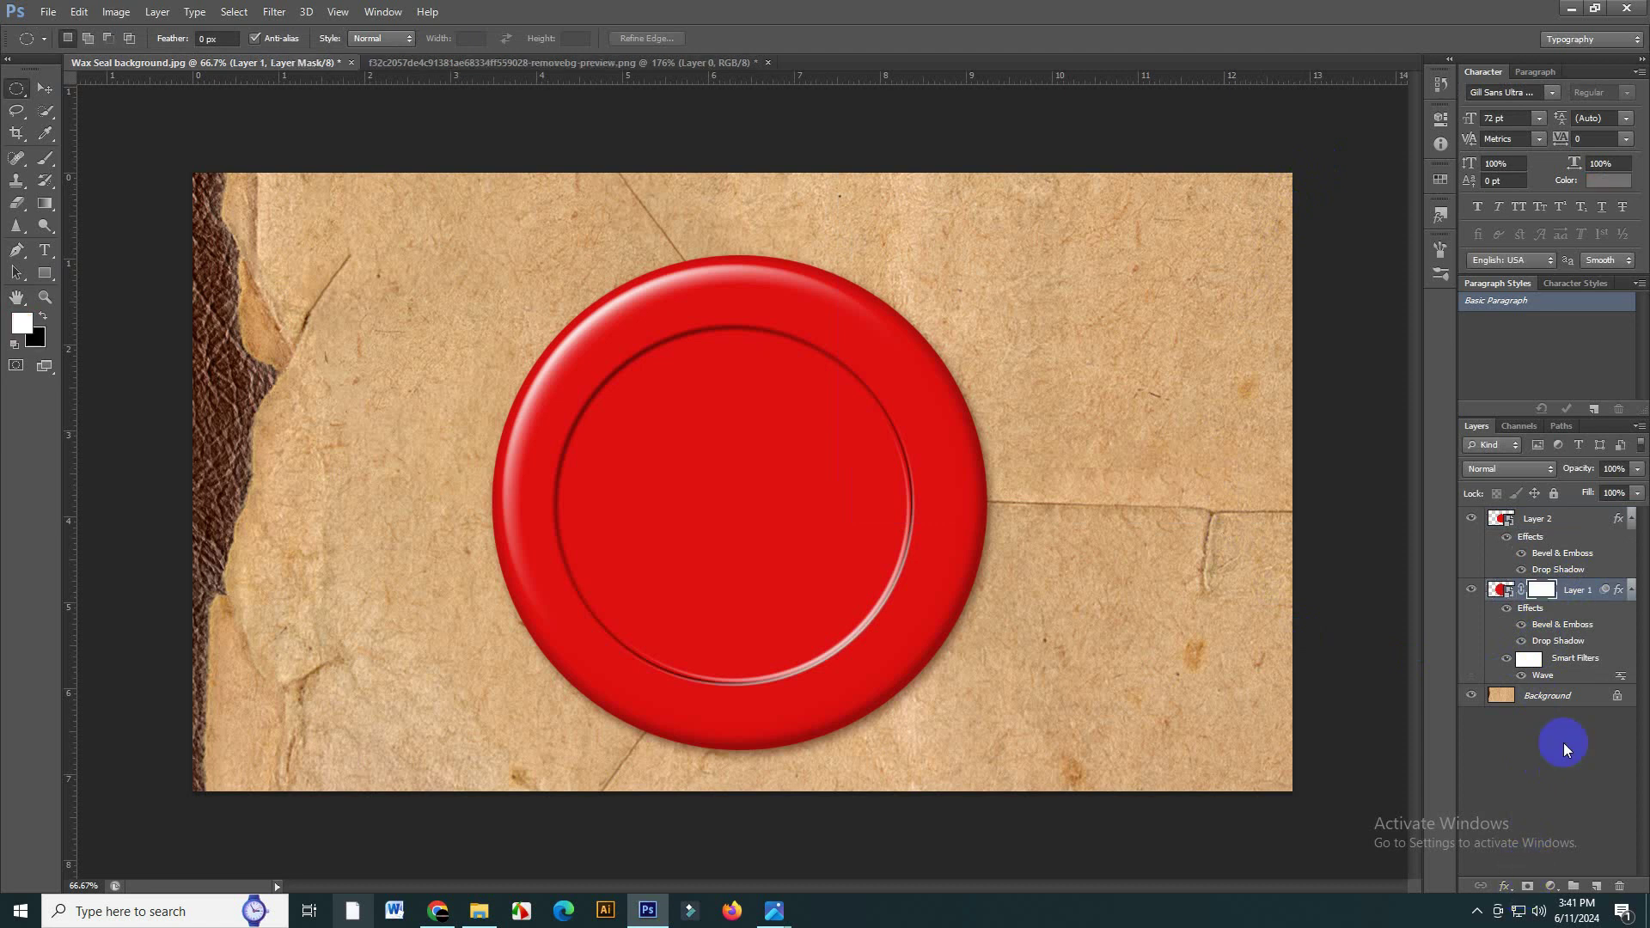
left_click(1570, 529)
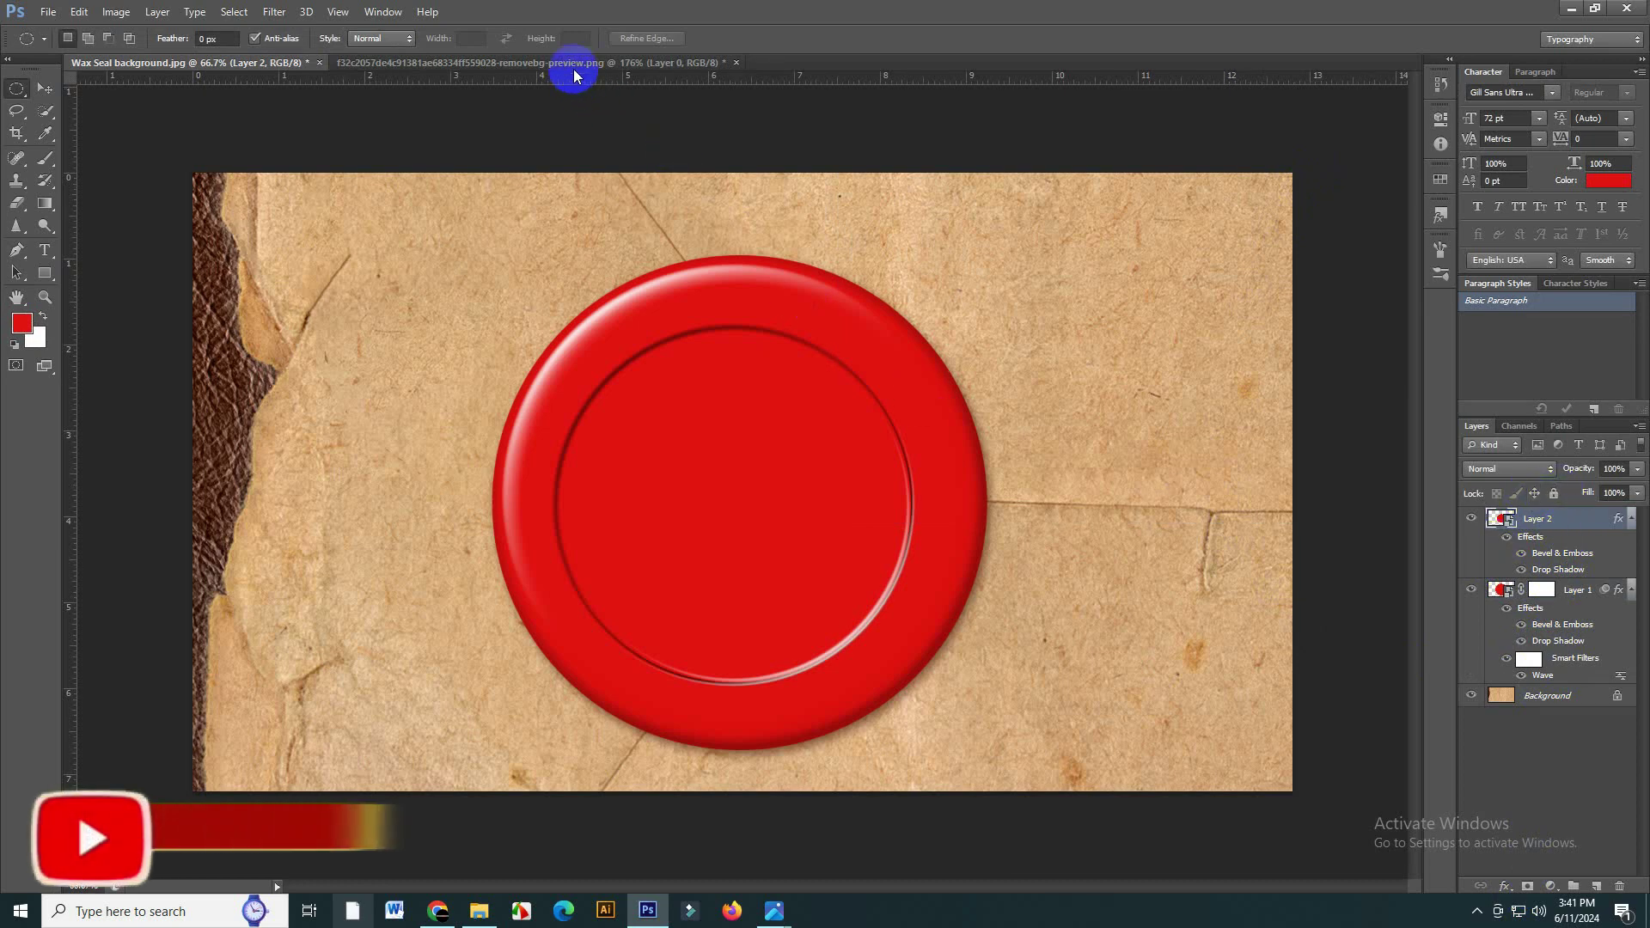
- Drag the AB monogram from its document into the wax seal image
left_click(575, 63)
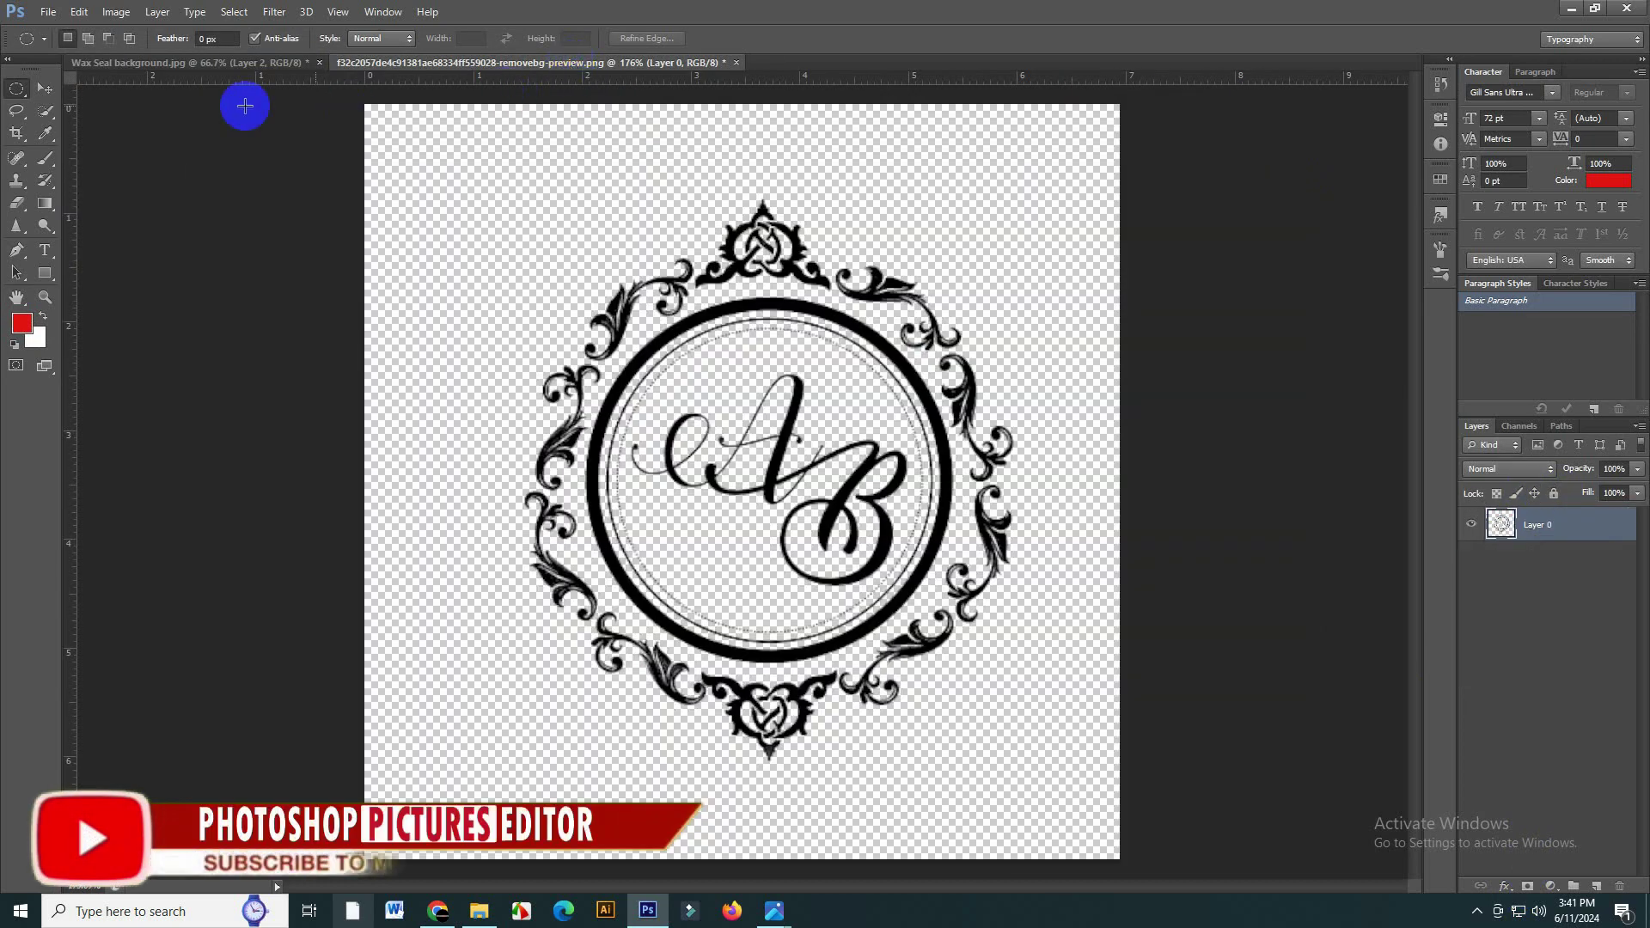
left_click(45, 89)
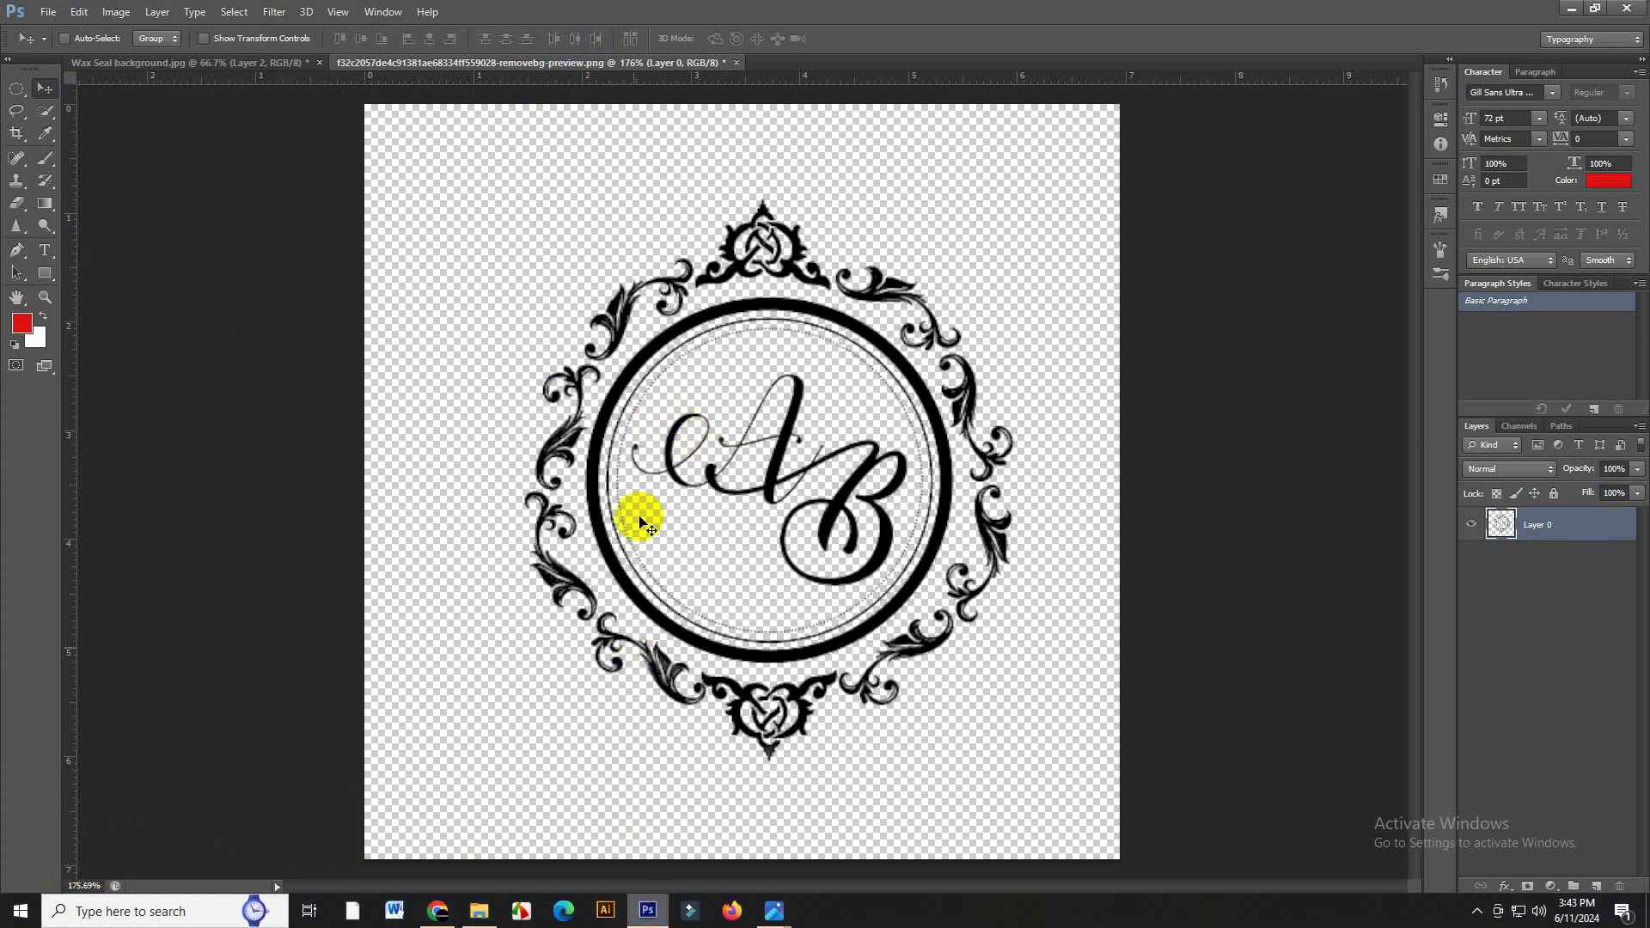
left_click(207, 144)
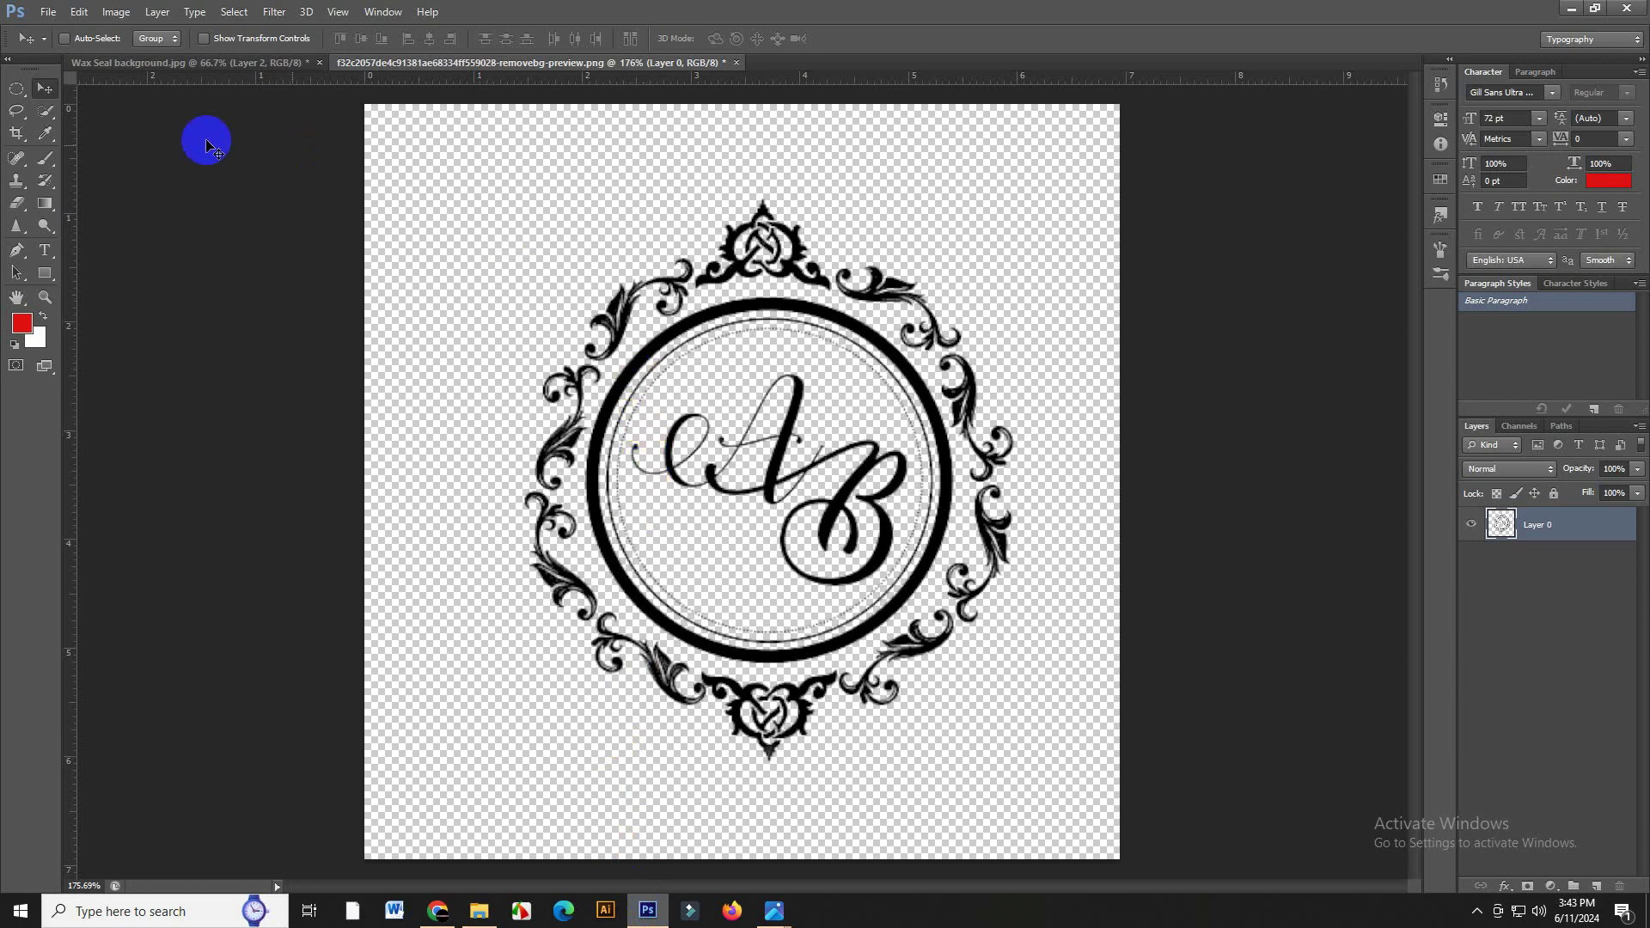
left_click(672, 329)
left_click_drag(671, 328, 247, 65)
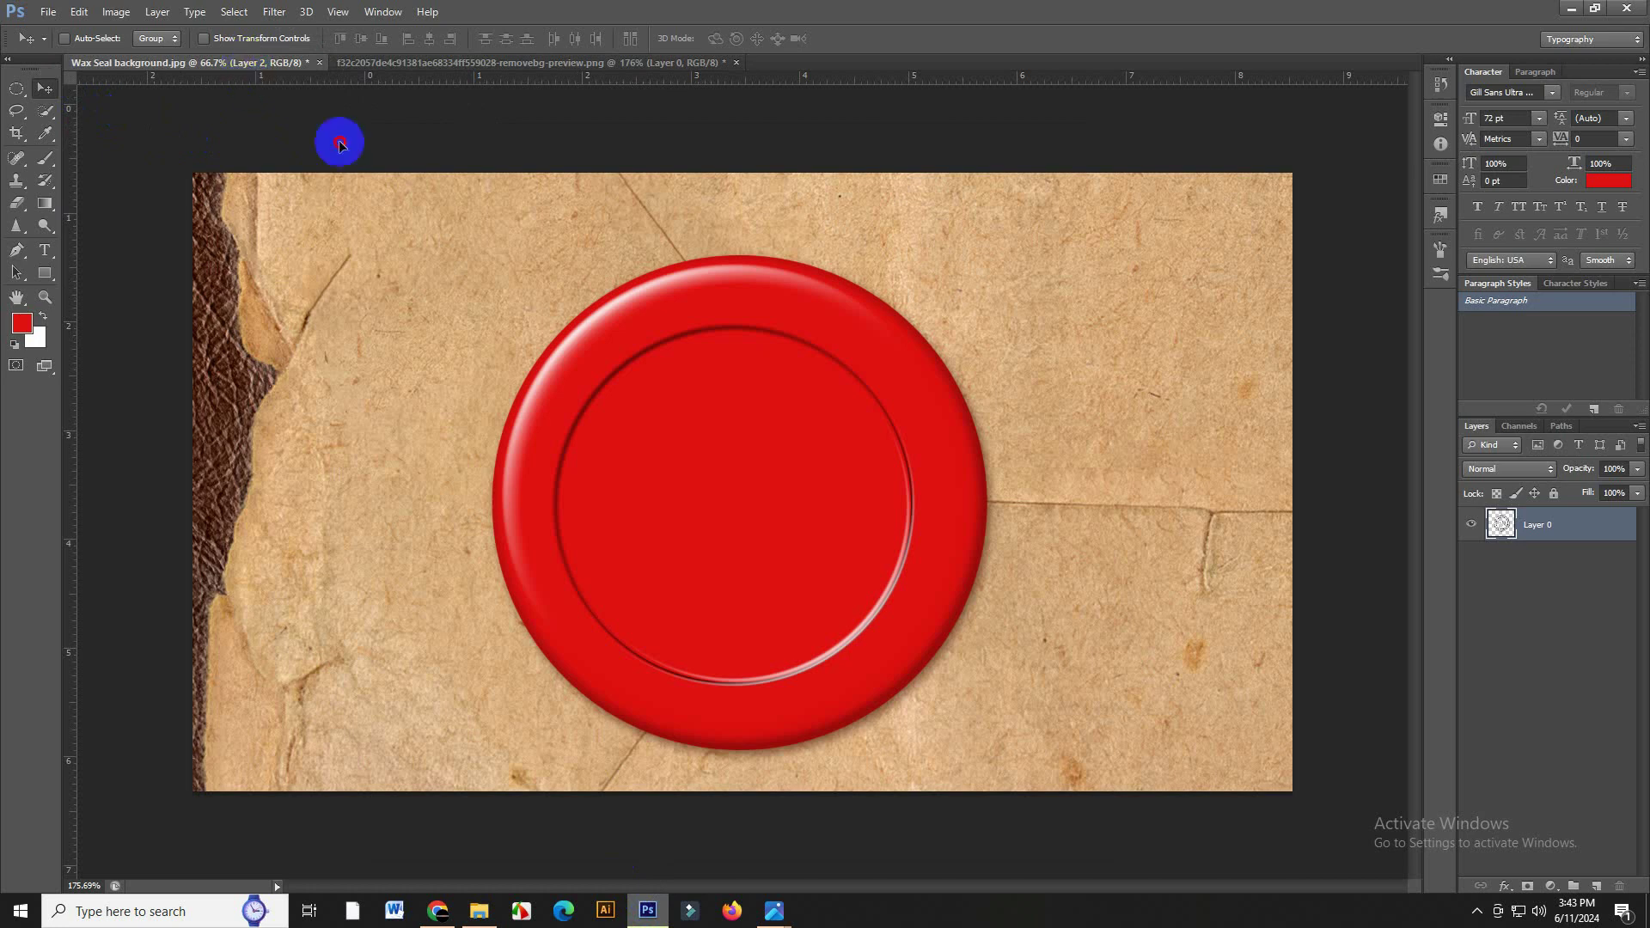
left_click_drag(247, 65, 768, 555)
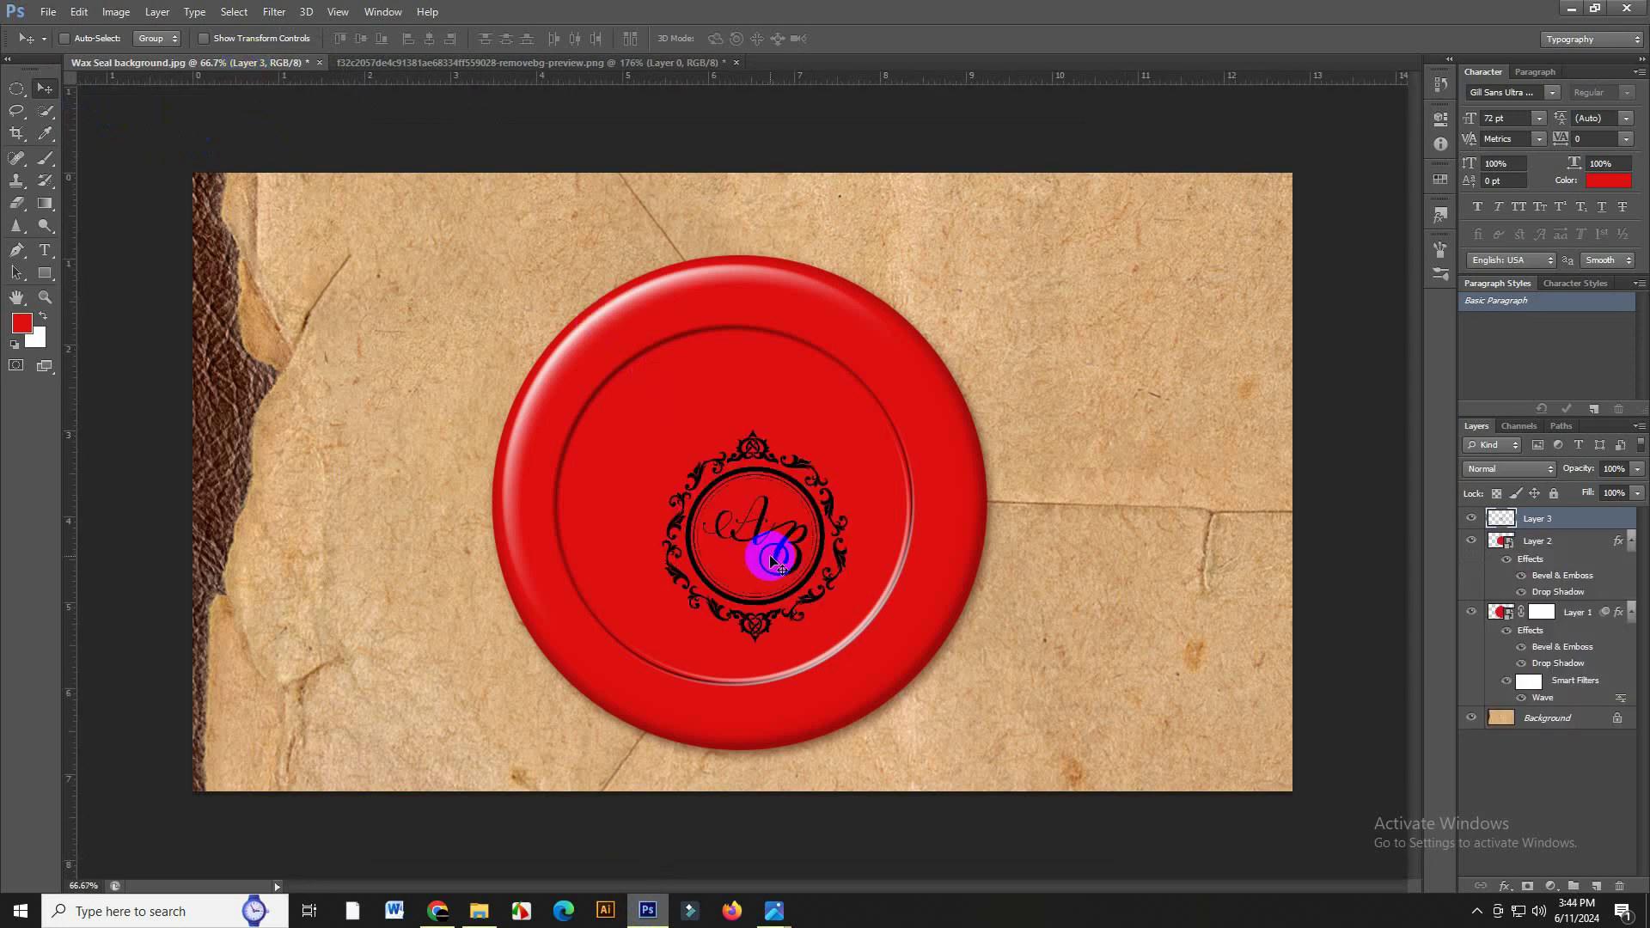
- Enlarge the monogram to about 171% with Free Transform and centre it on the seal
left_click(78, 11)
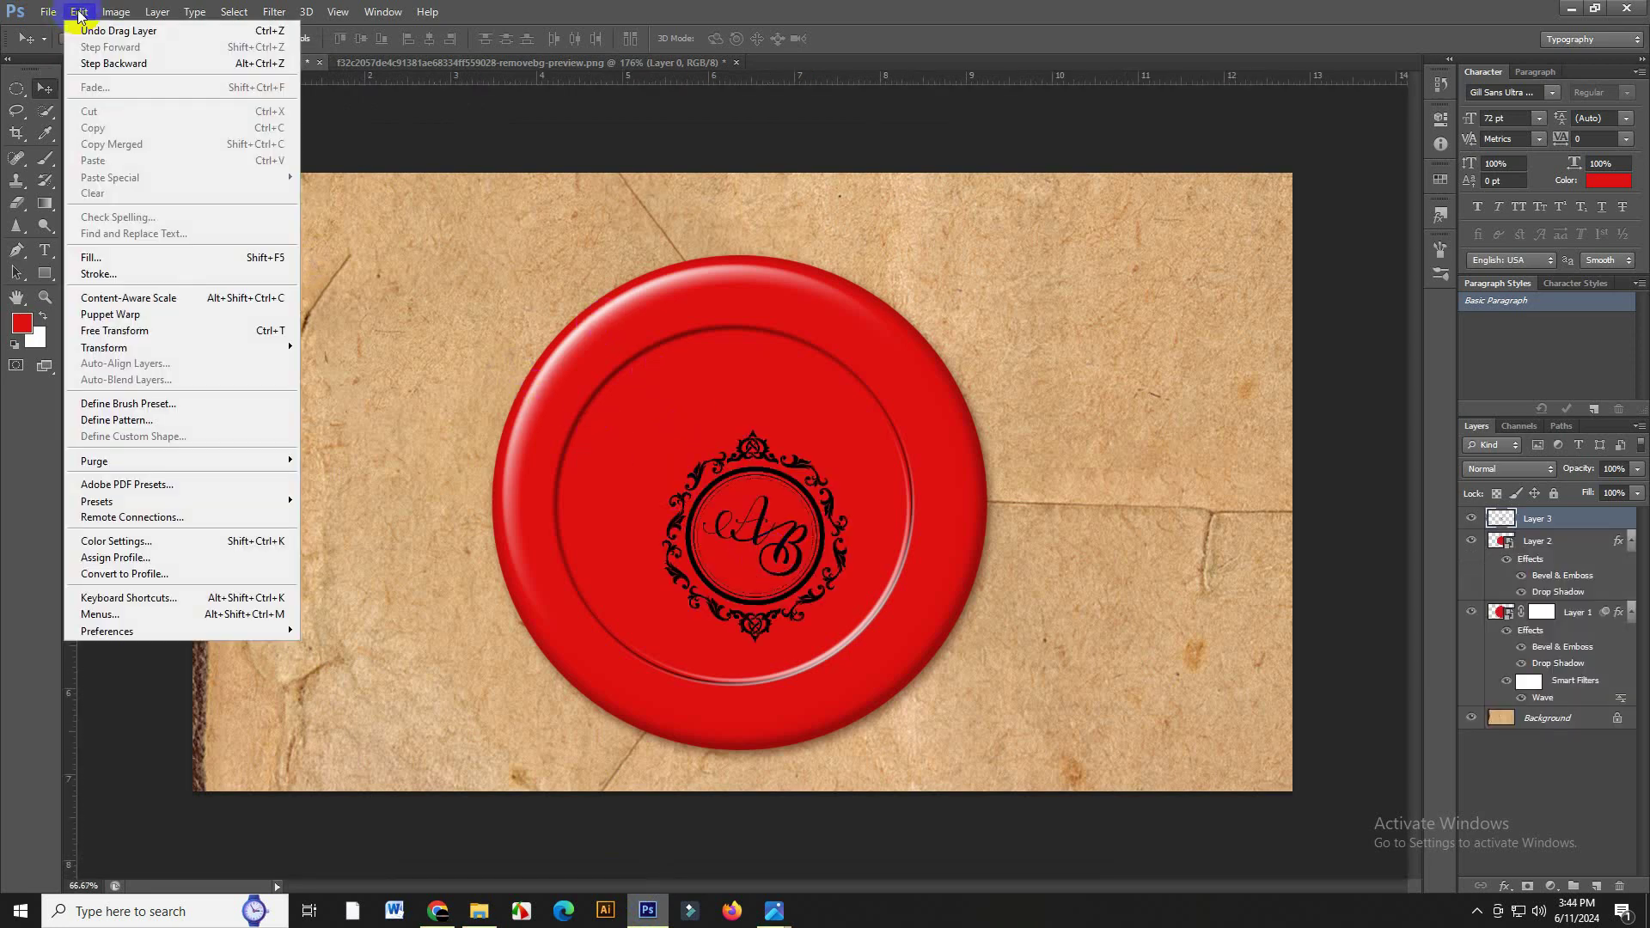
left_click(120, 331)
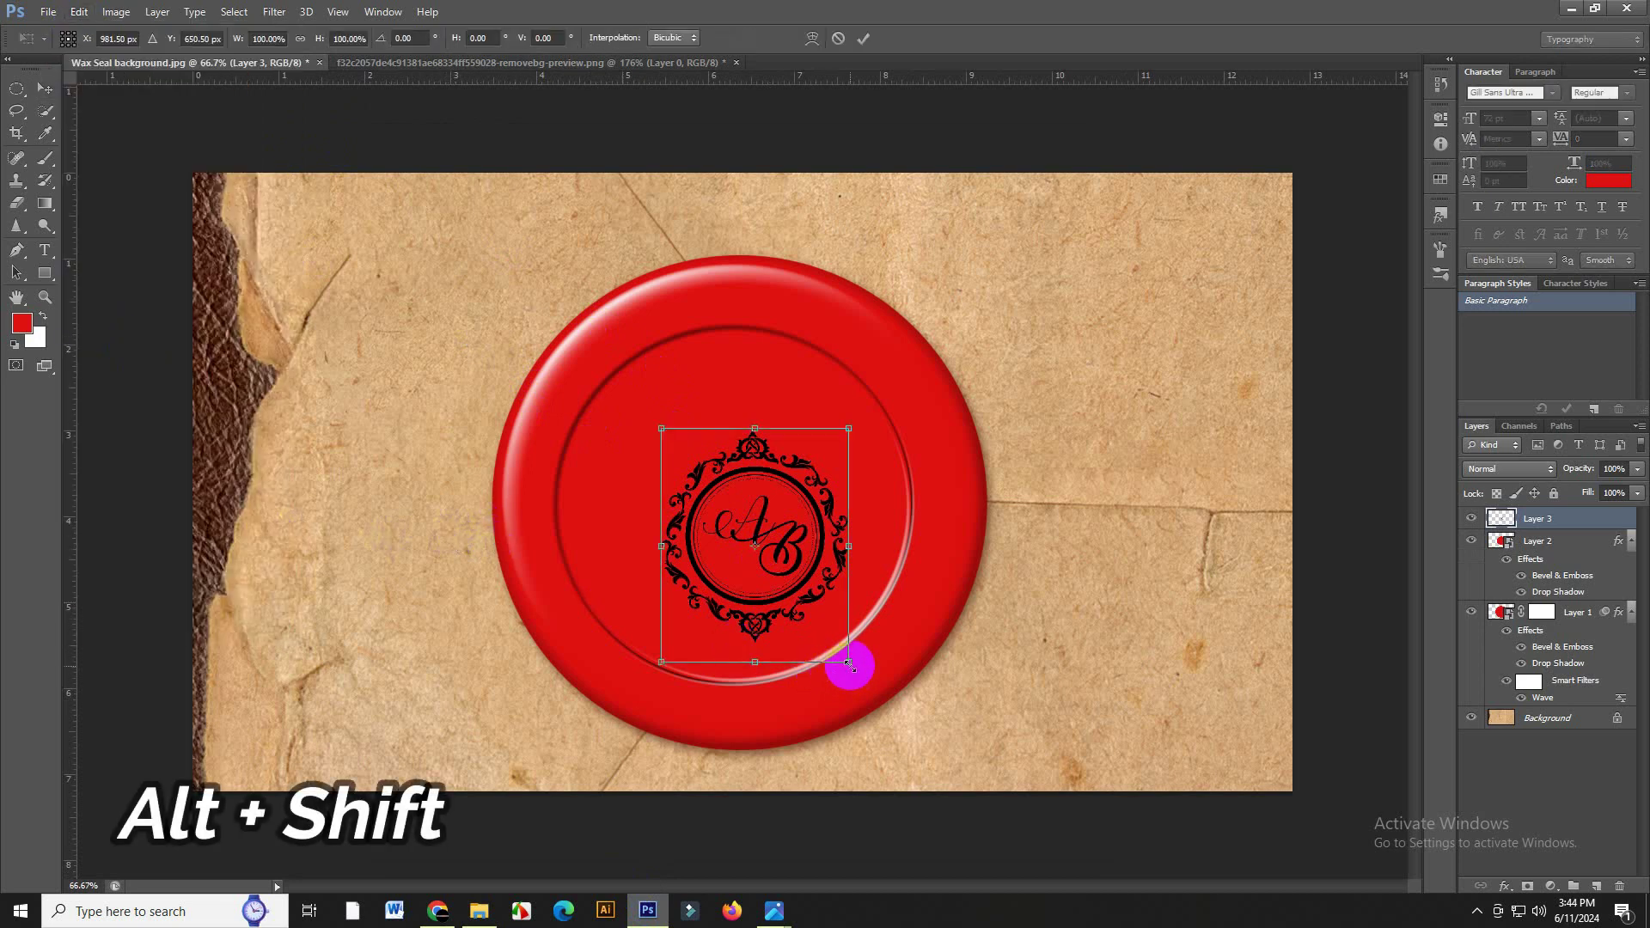
left_click_drag(849, 663, 919, 745)
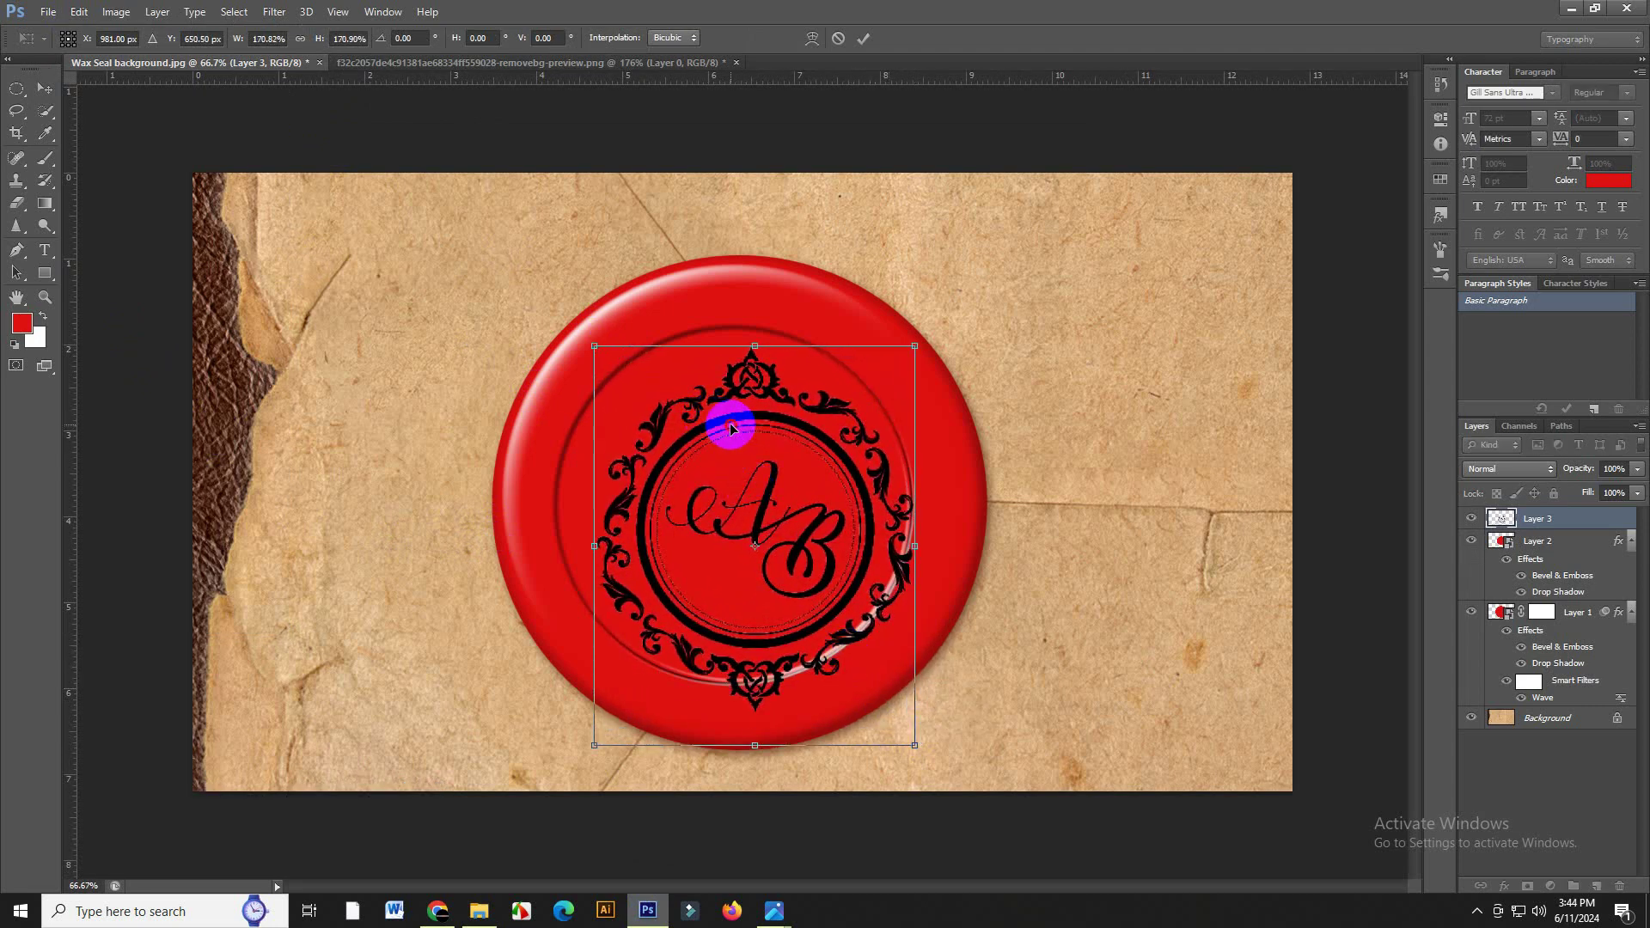
key("Return")
mouse_move(739, 424)
left_mouse_down()
mouse_move(700, 398)
mouse_move(722, 405)
left_mouse_up()
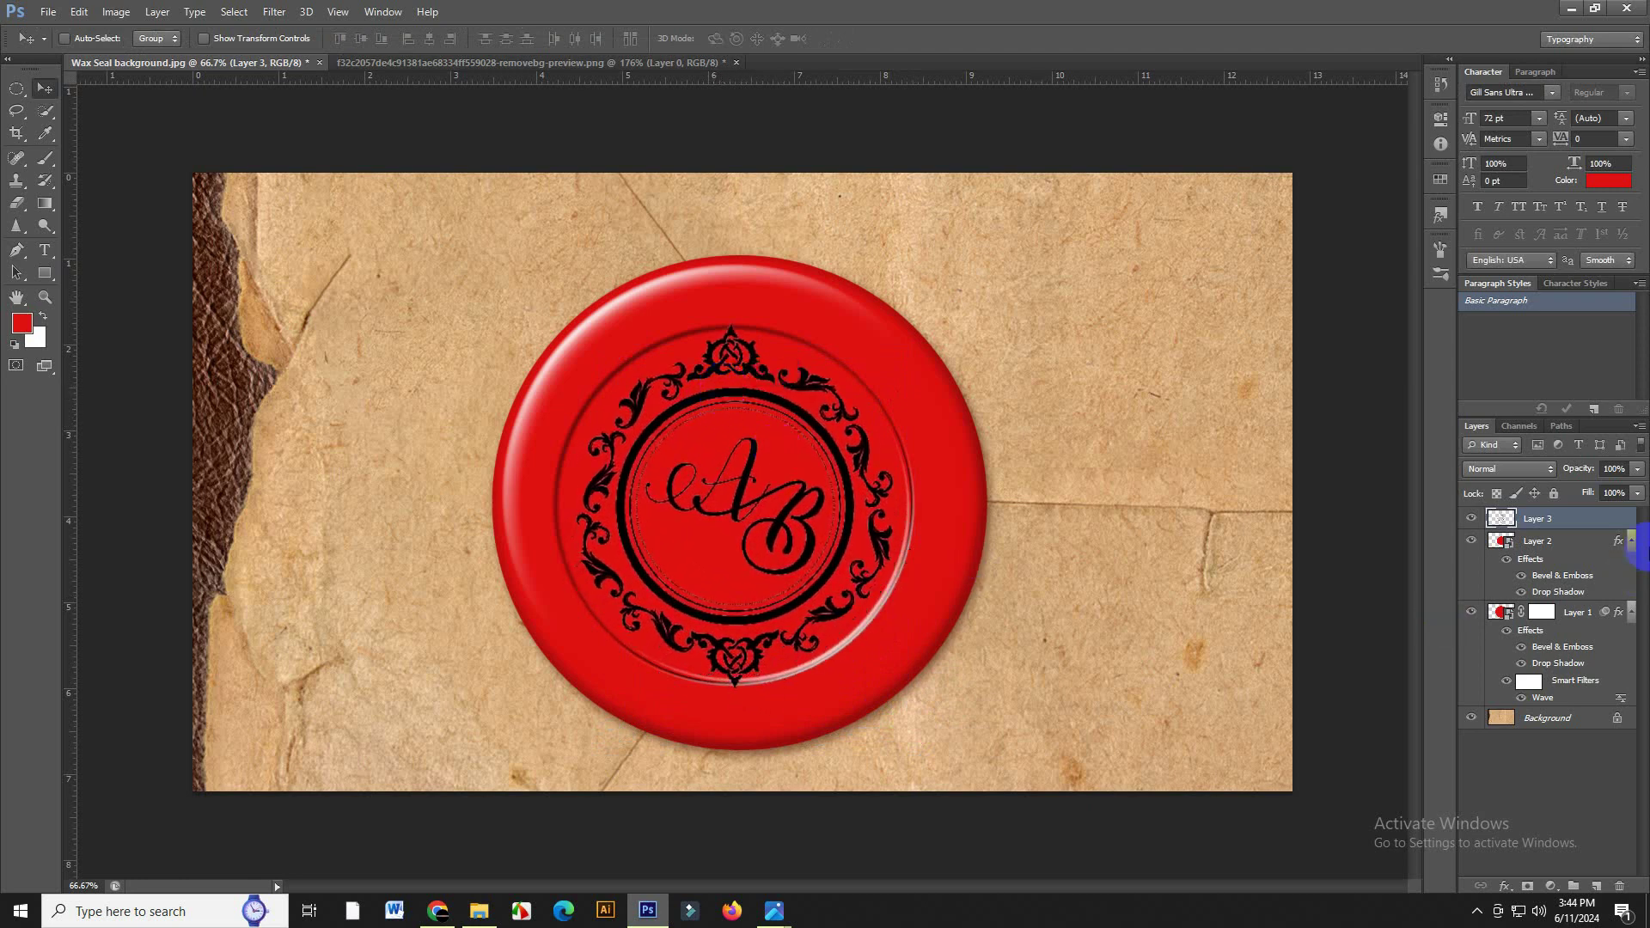
left_click(1633, 487)
- Reduce the monogram layer's Fill to 0%
left_click(1638, 493)
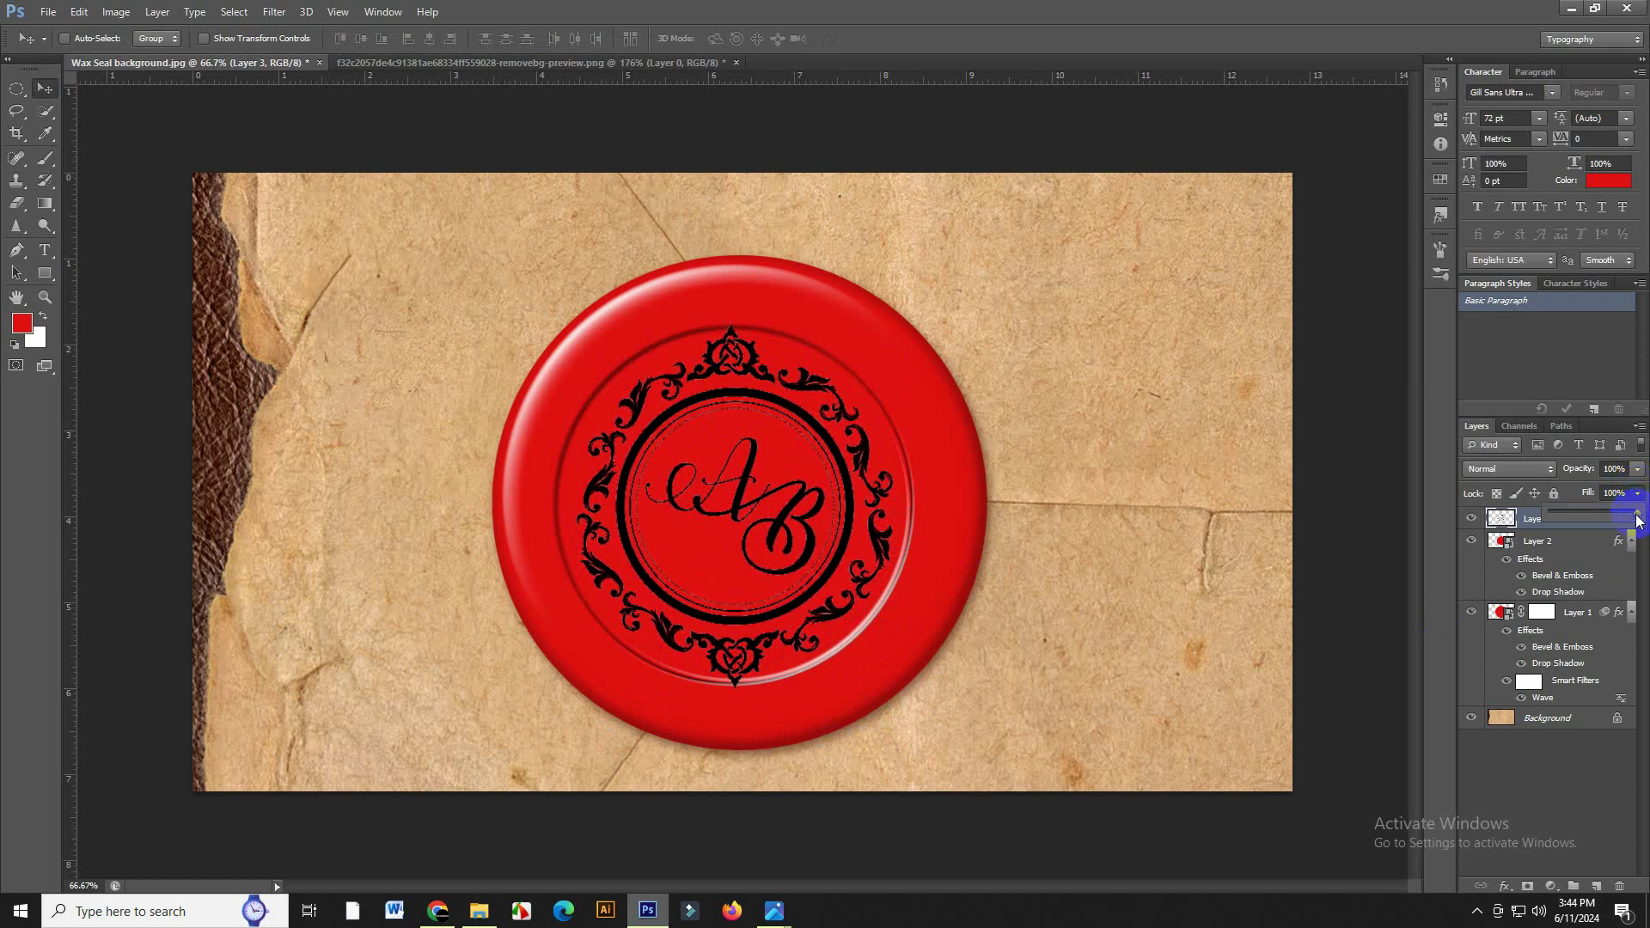
left_click_drag(1636, 517, 1530, 519)
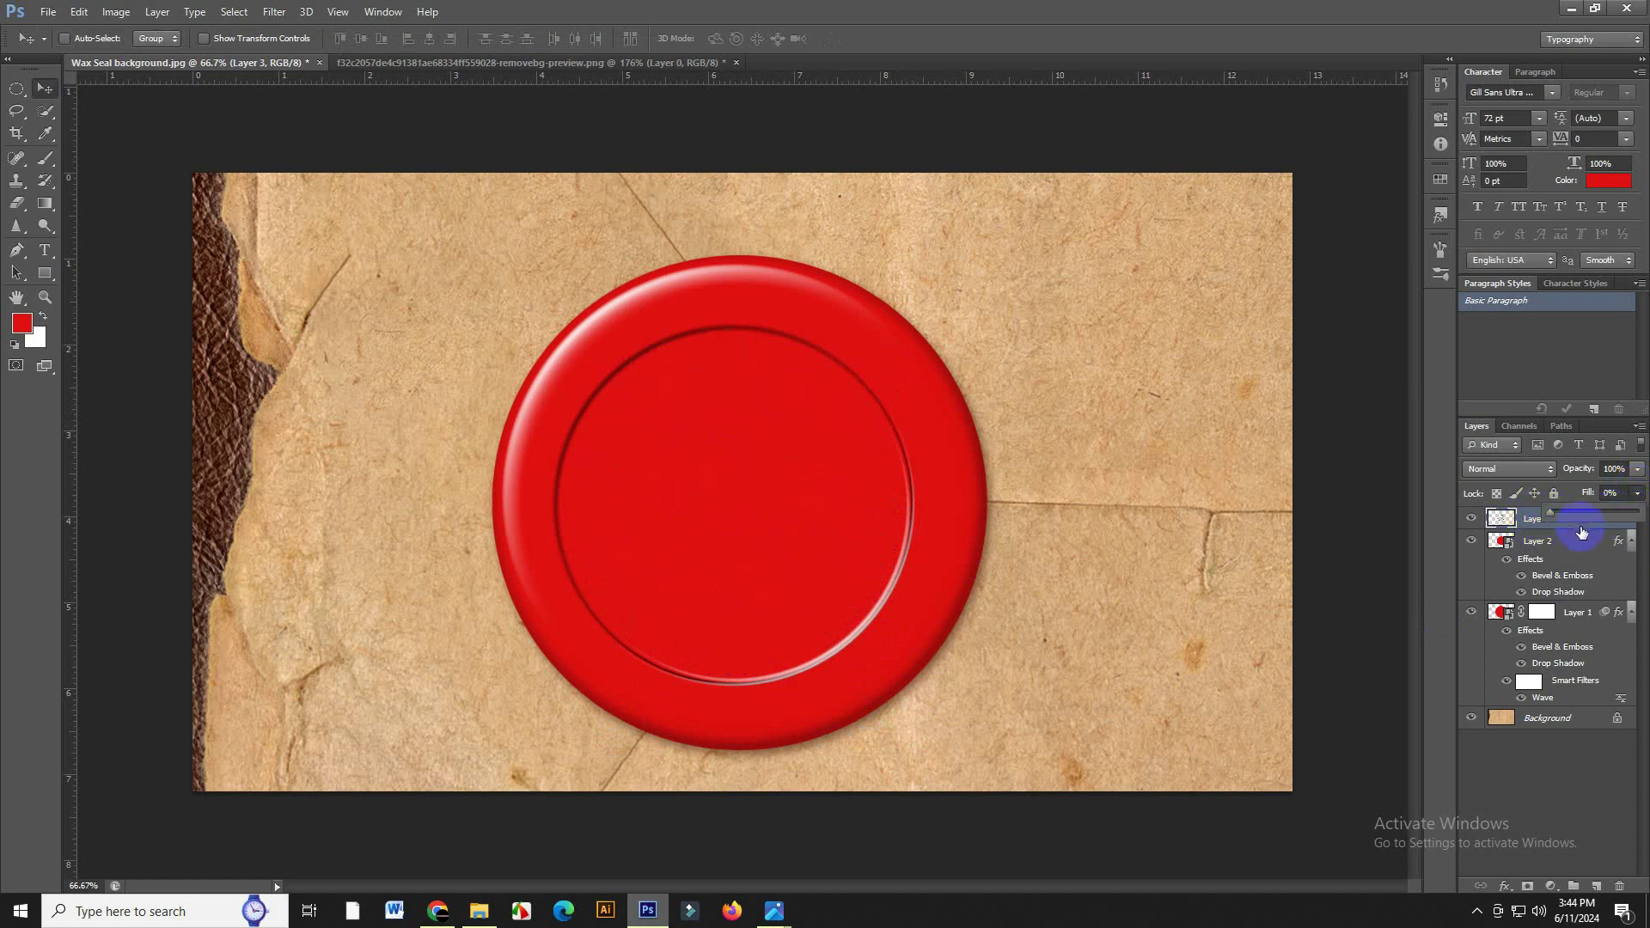
left_click(1597, 523)
- Add Bevel & Emboss to the monogram with depth 200, direction Down, size 14
double_click(1605, 523)
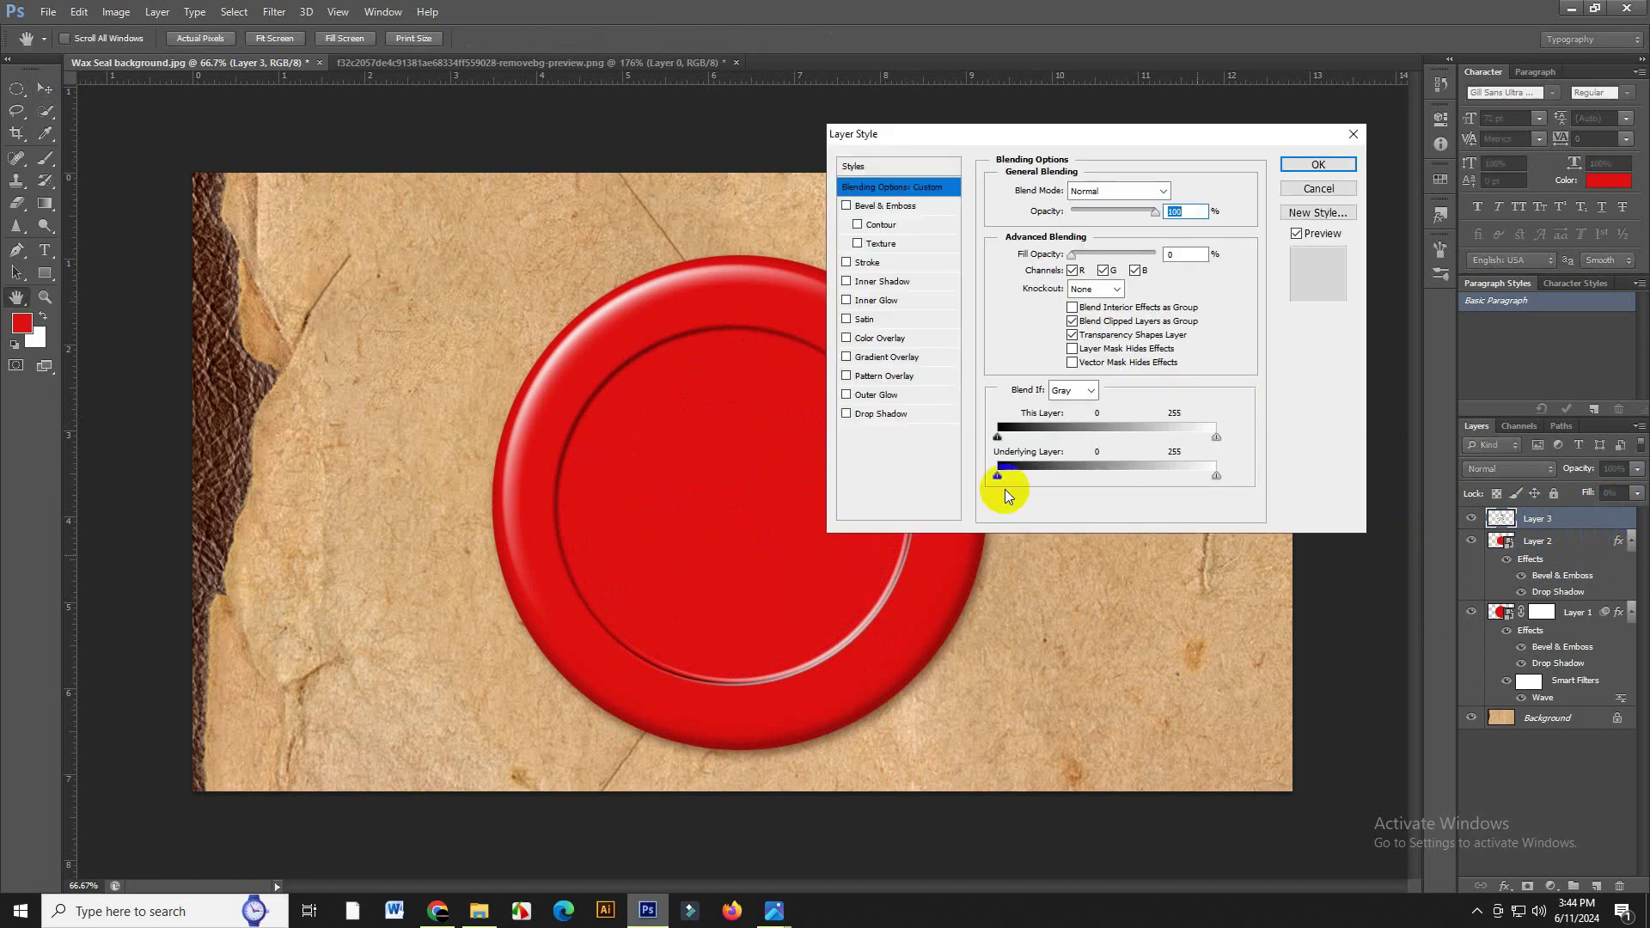
left_click(933, 207)
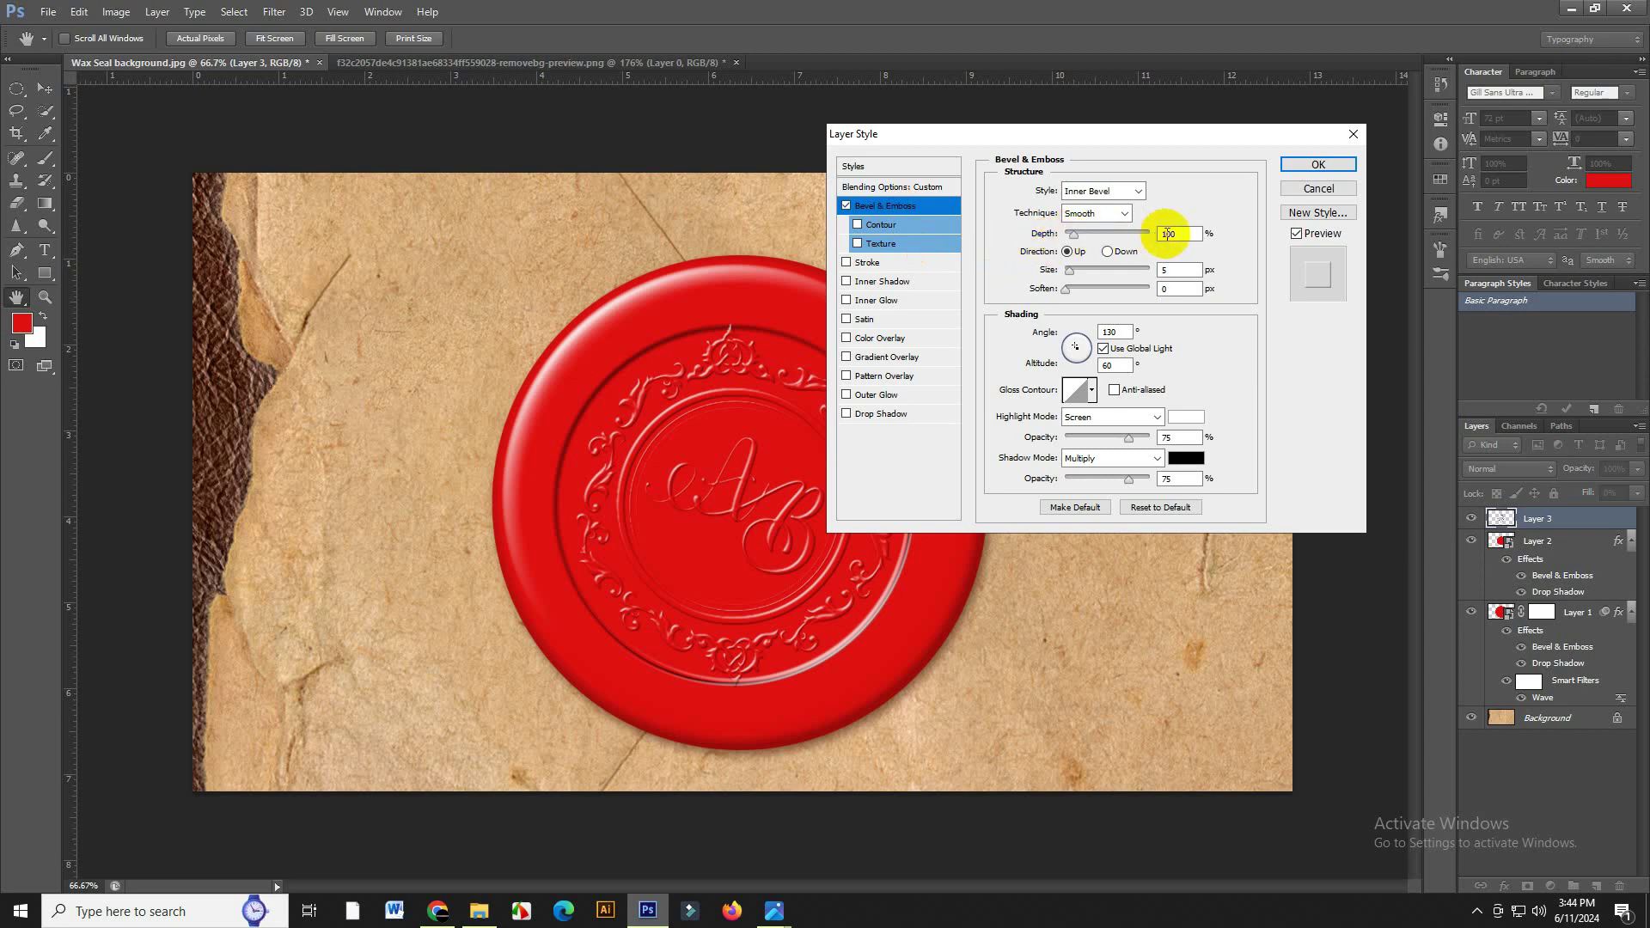
double_click(1176, 234)
type("200")
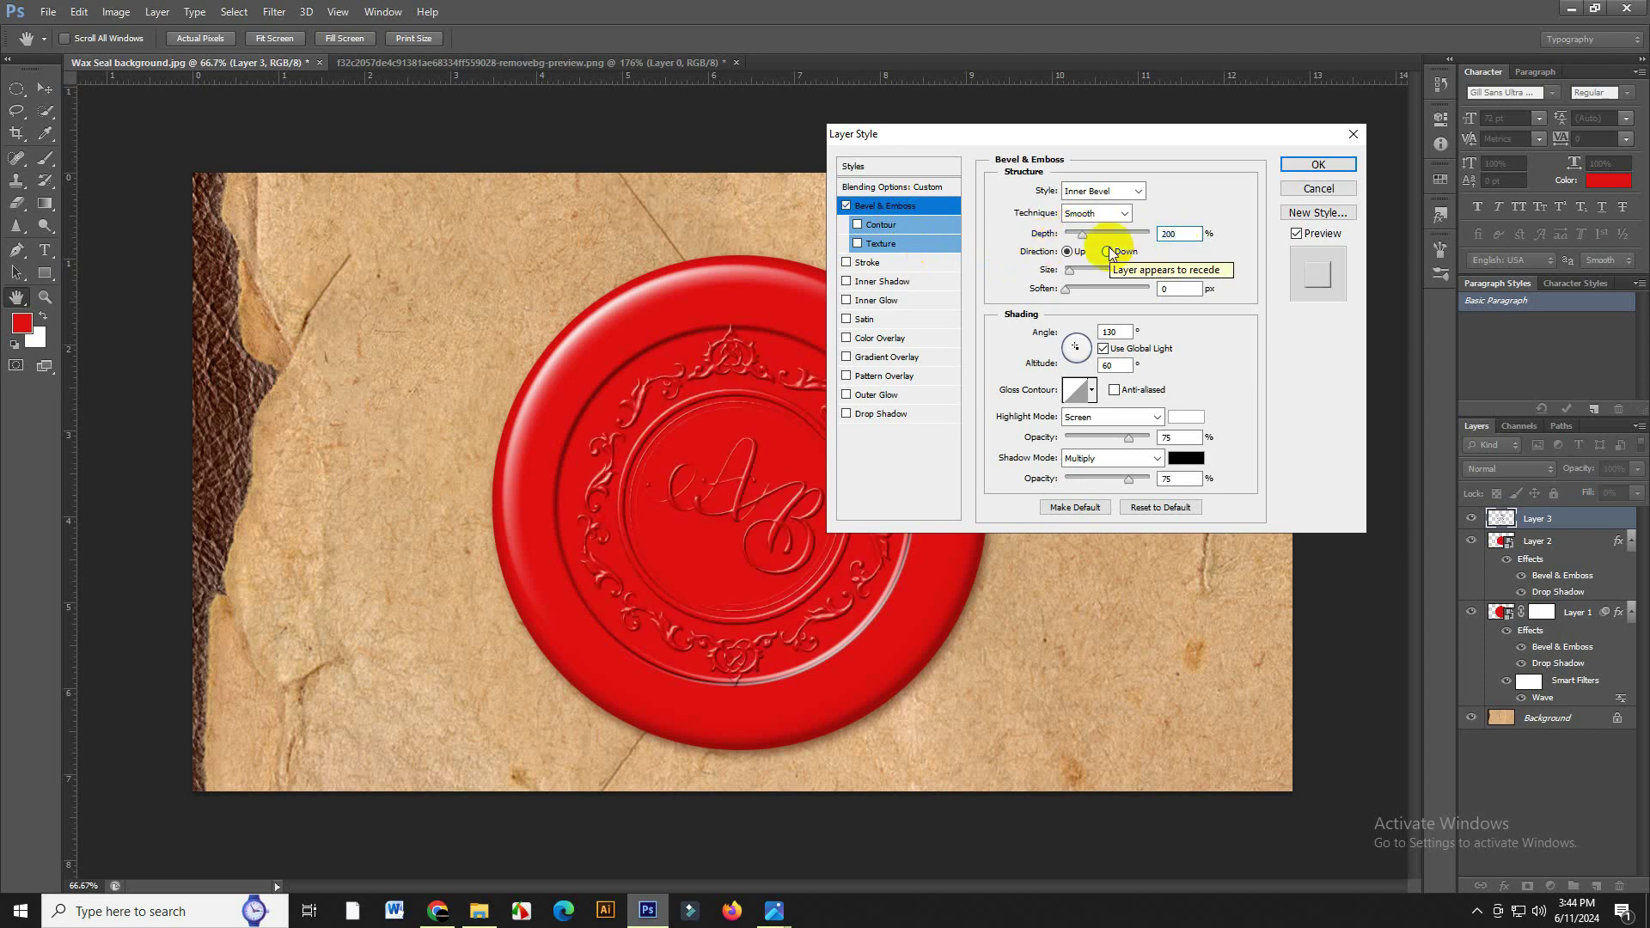
left_click(1108, 252)
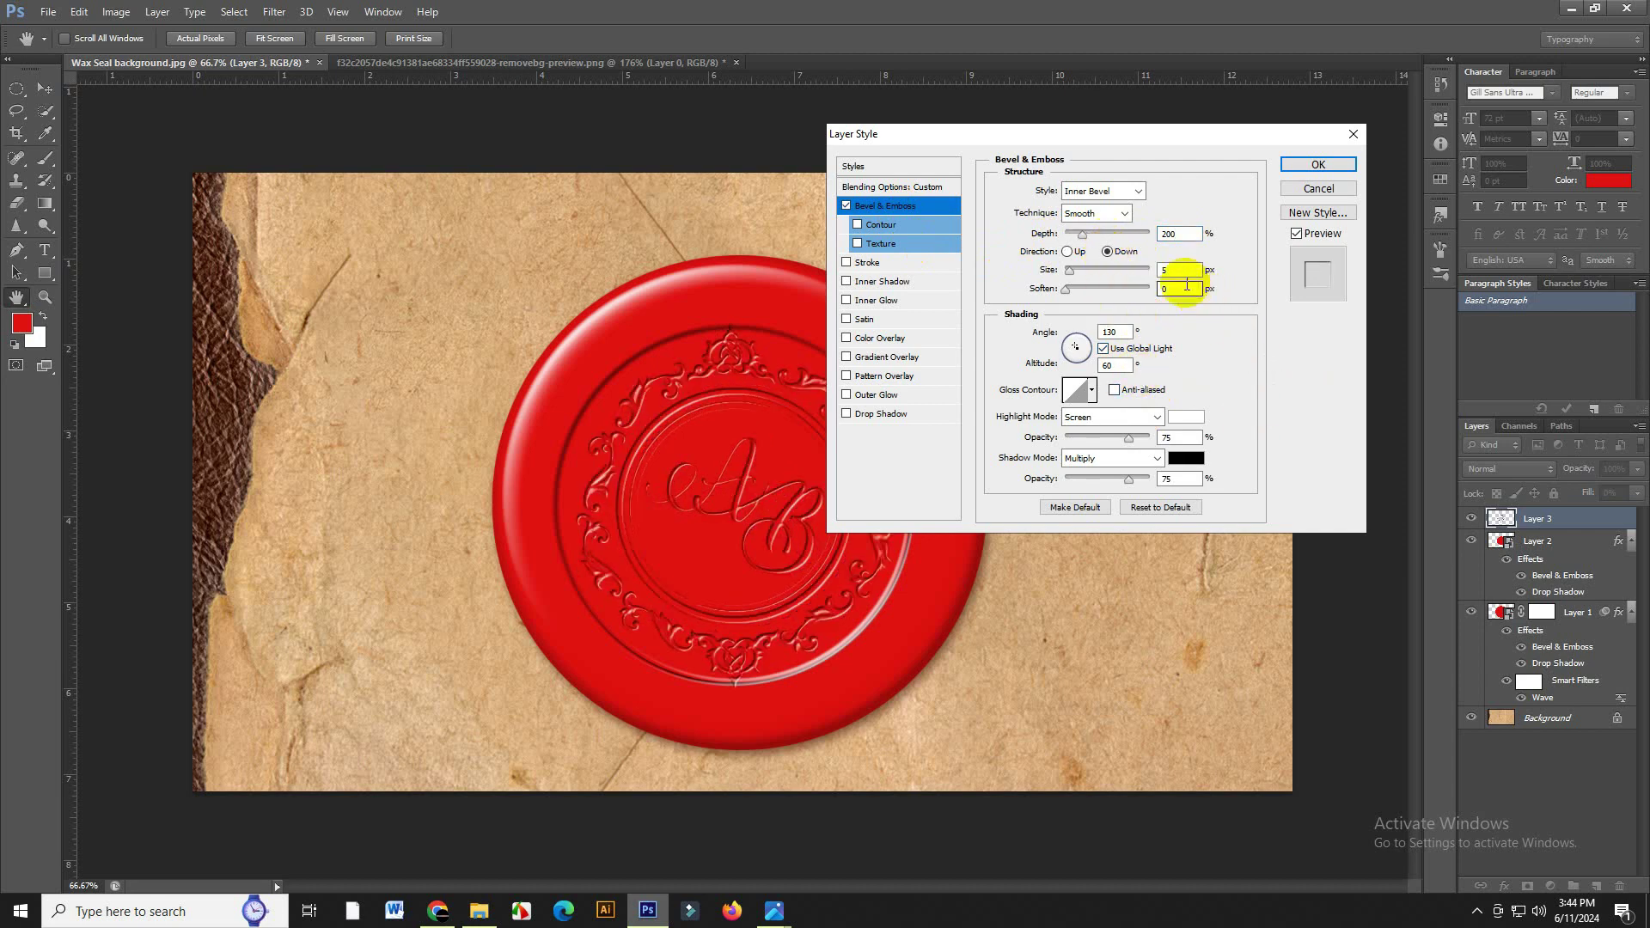
double_click(1175, 269)
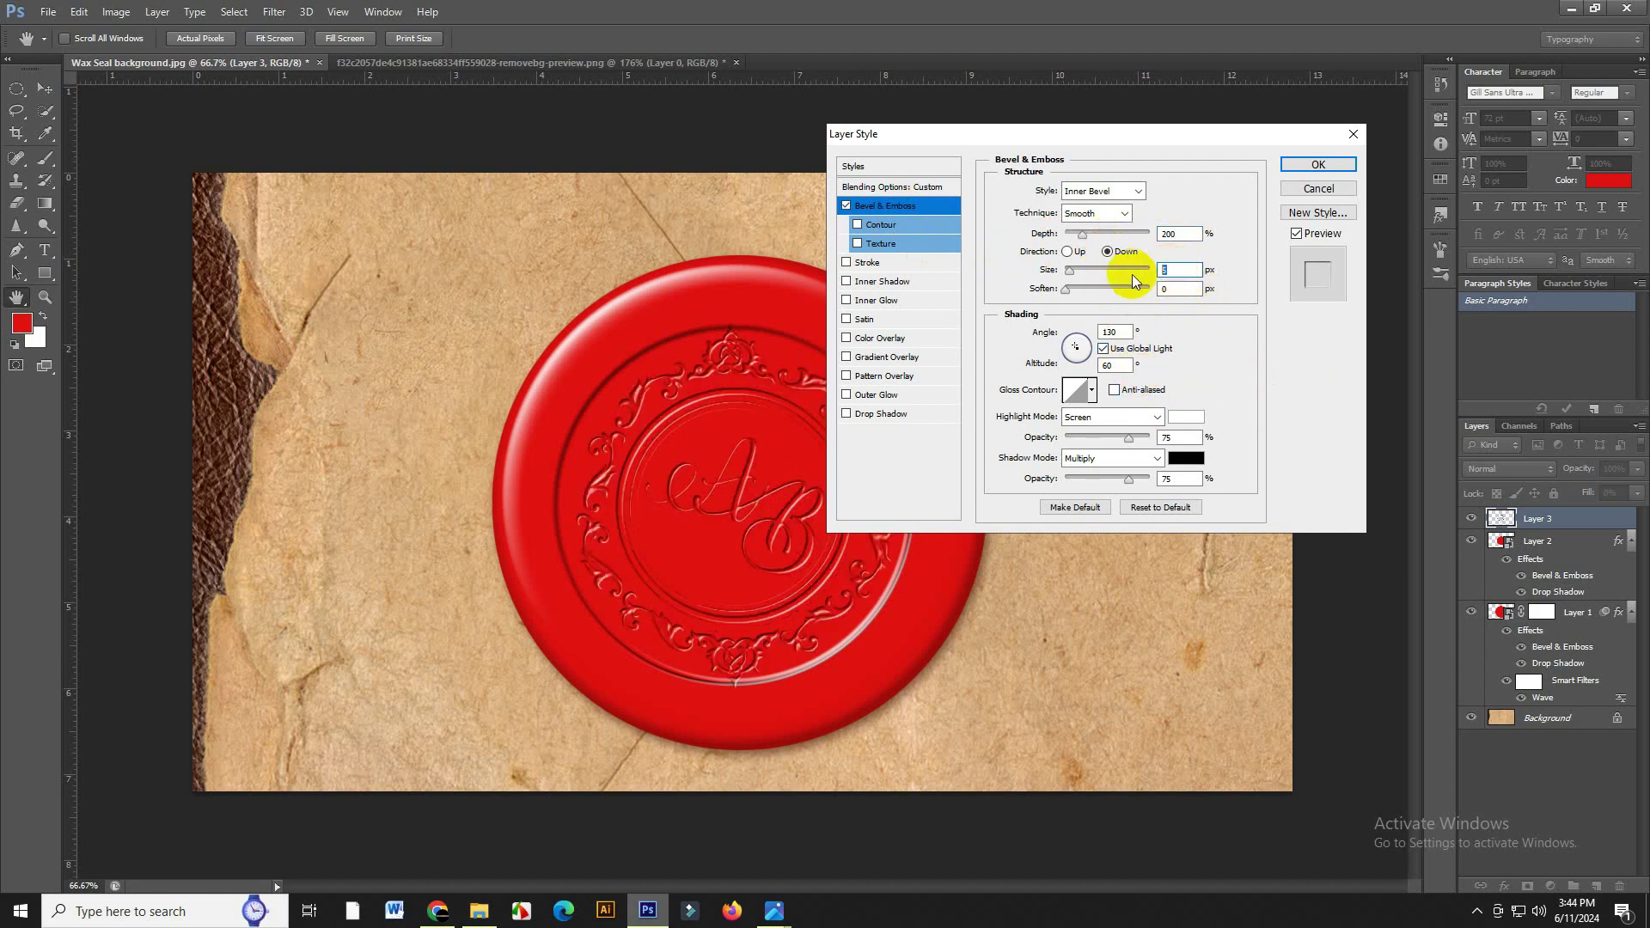
type("14")
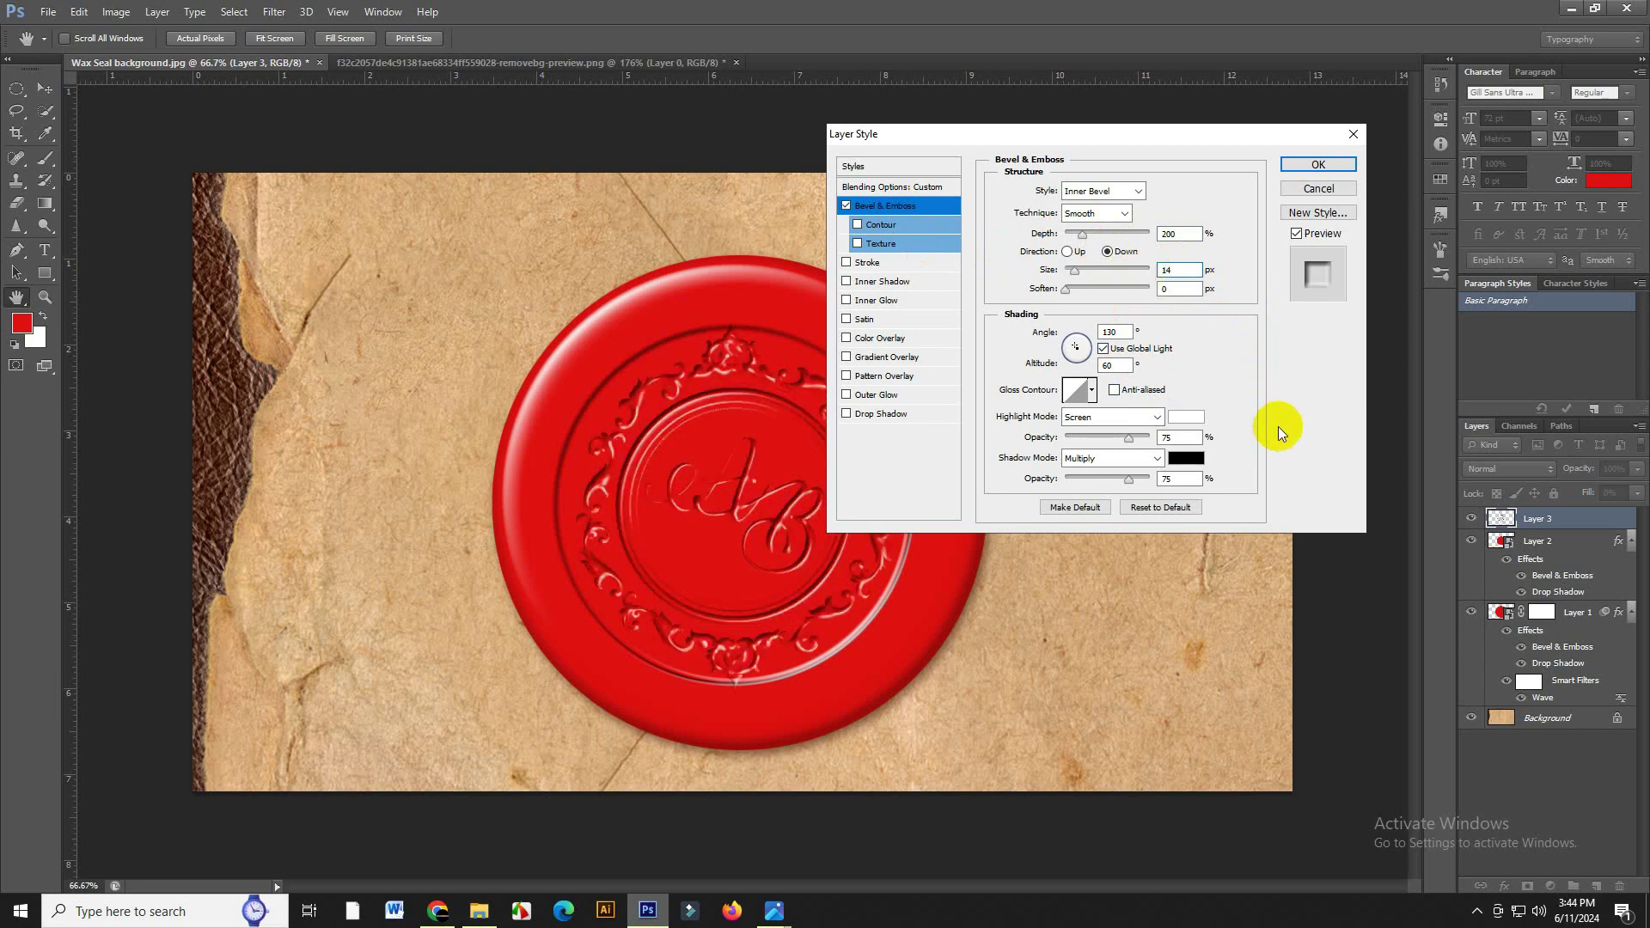
- Set the monogram bevel's shadow opacity to 10 and highlight opacity to 100, then apply
left_click(1126, 483)
type("1")
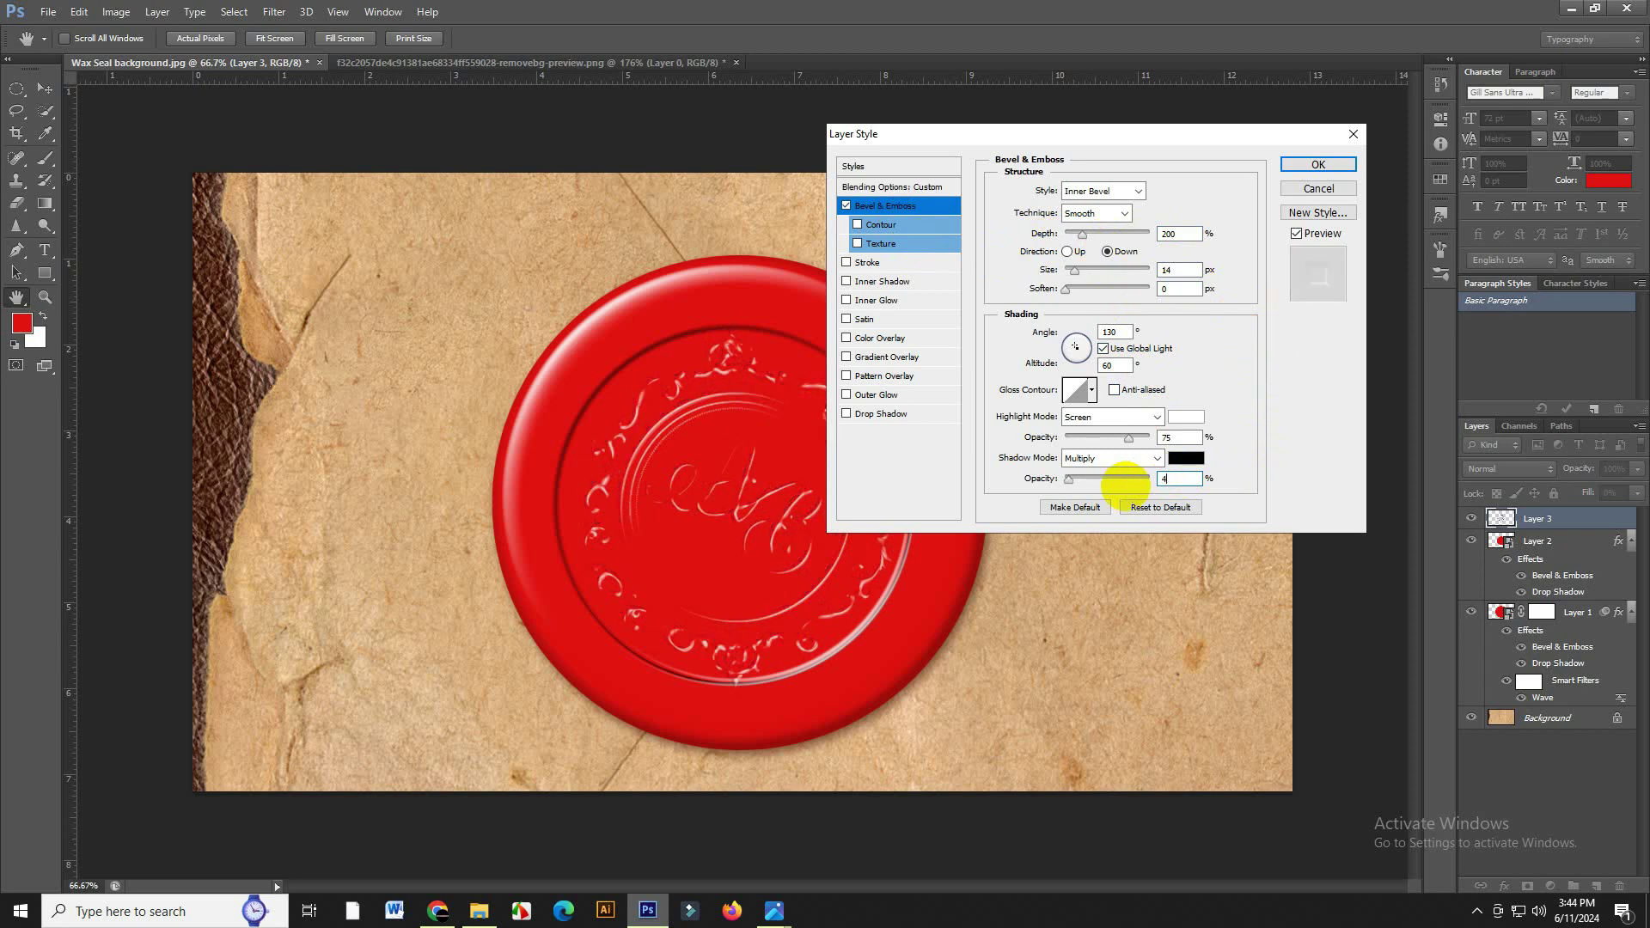
type("0")
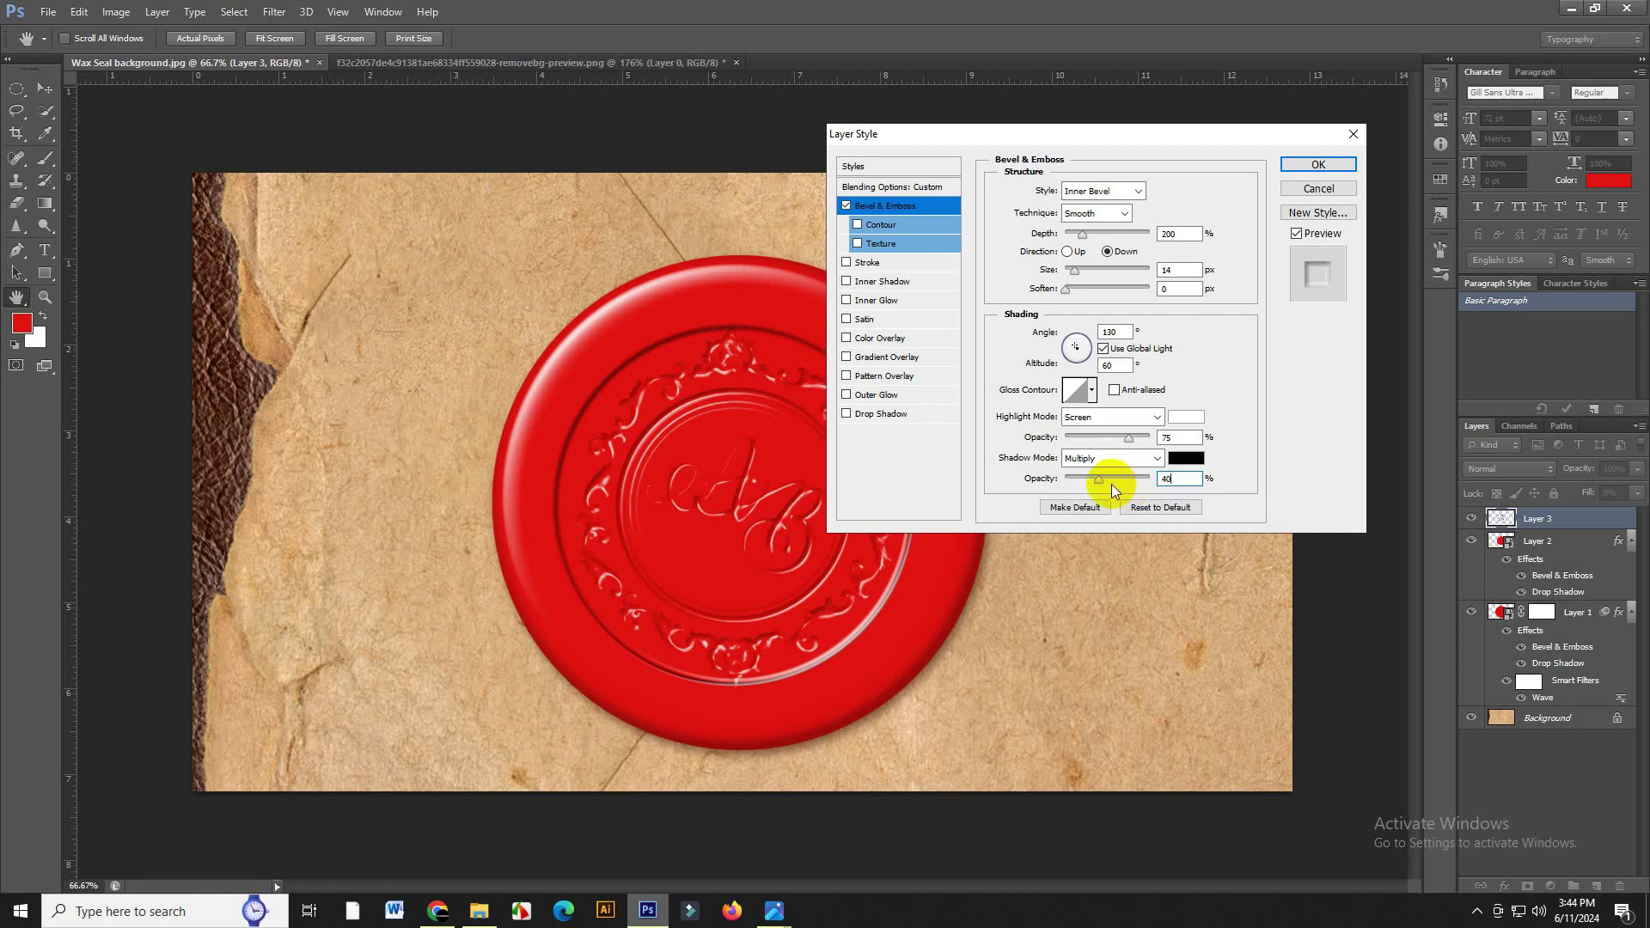
left_click(1178, 438)
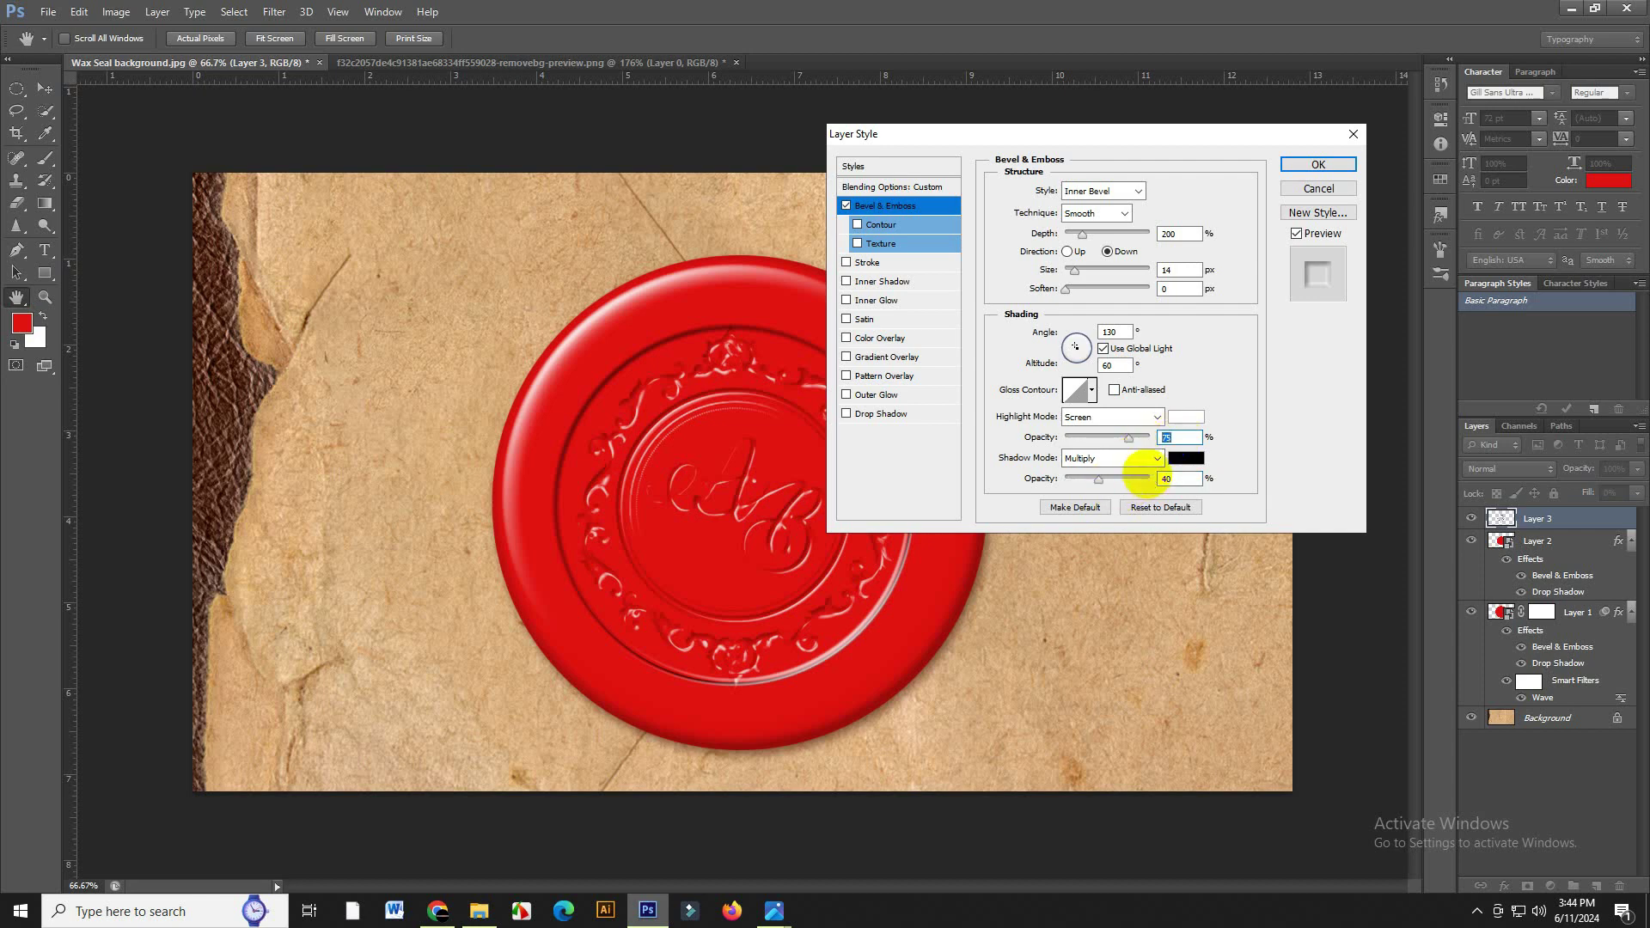
type("100")
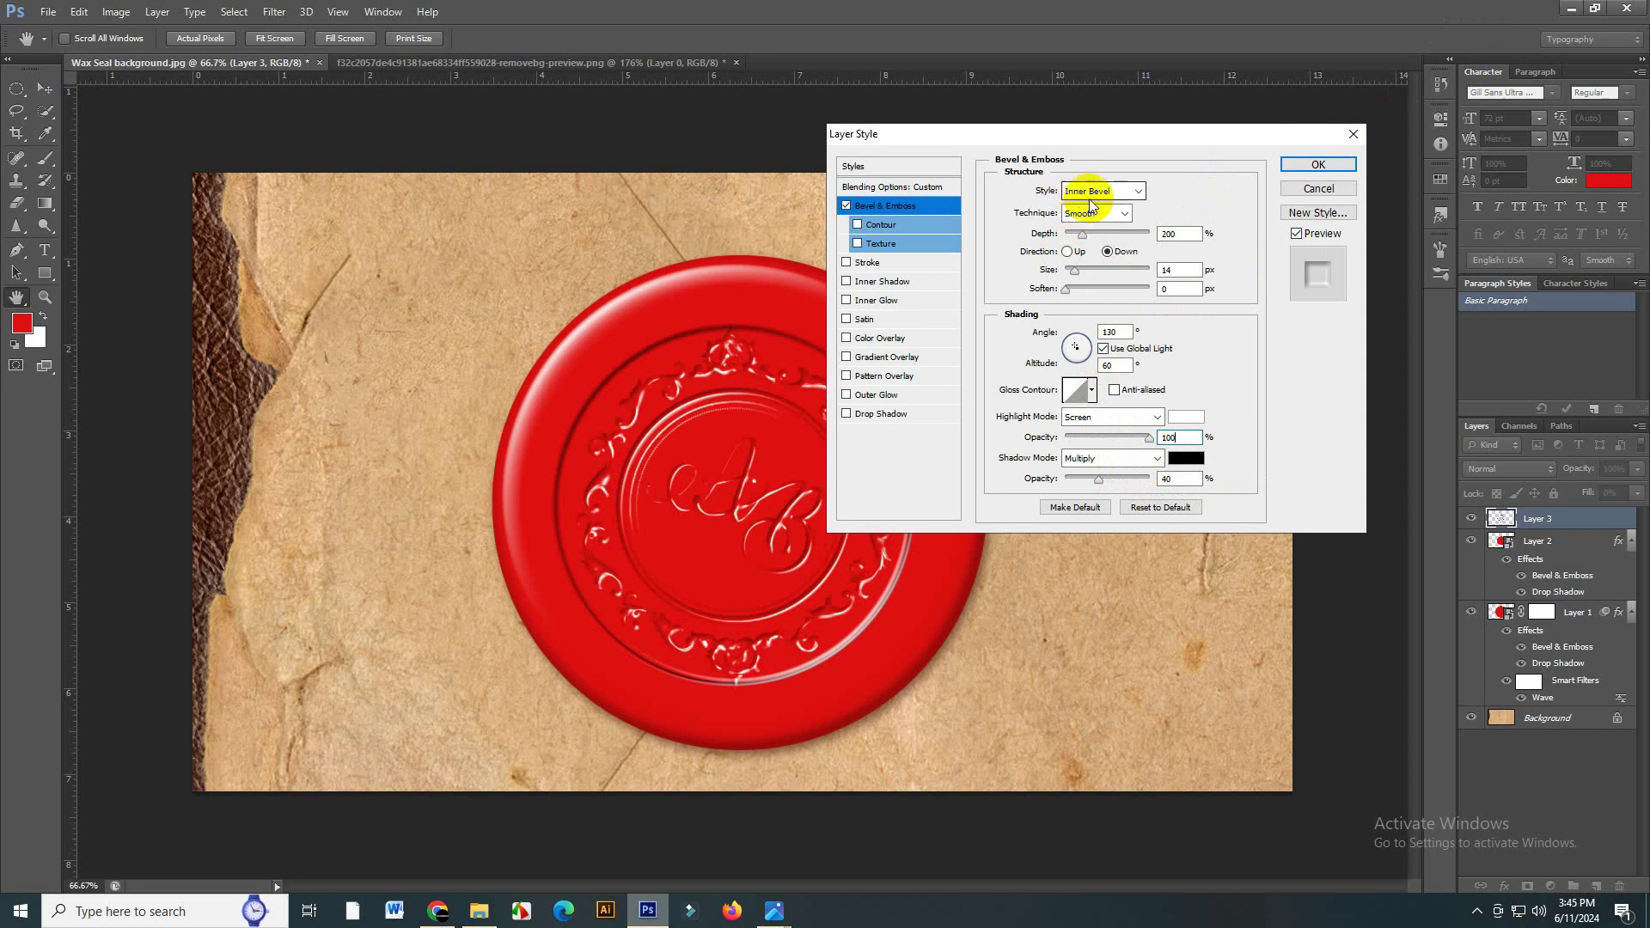
left_click(1318, 165)
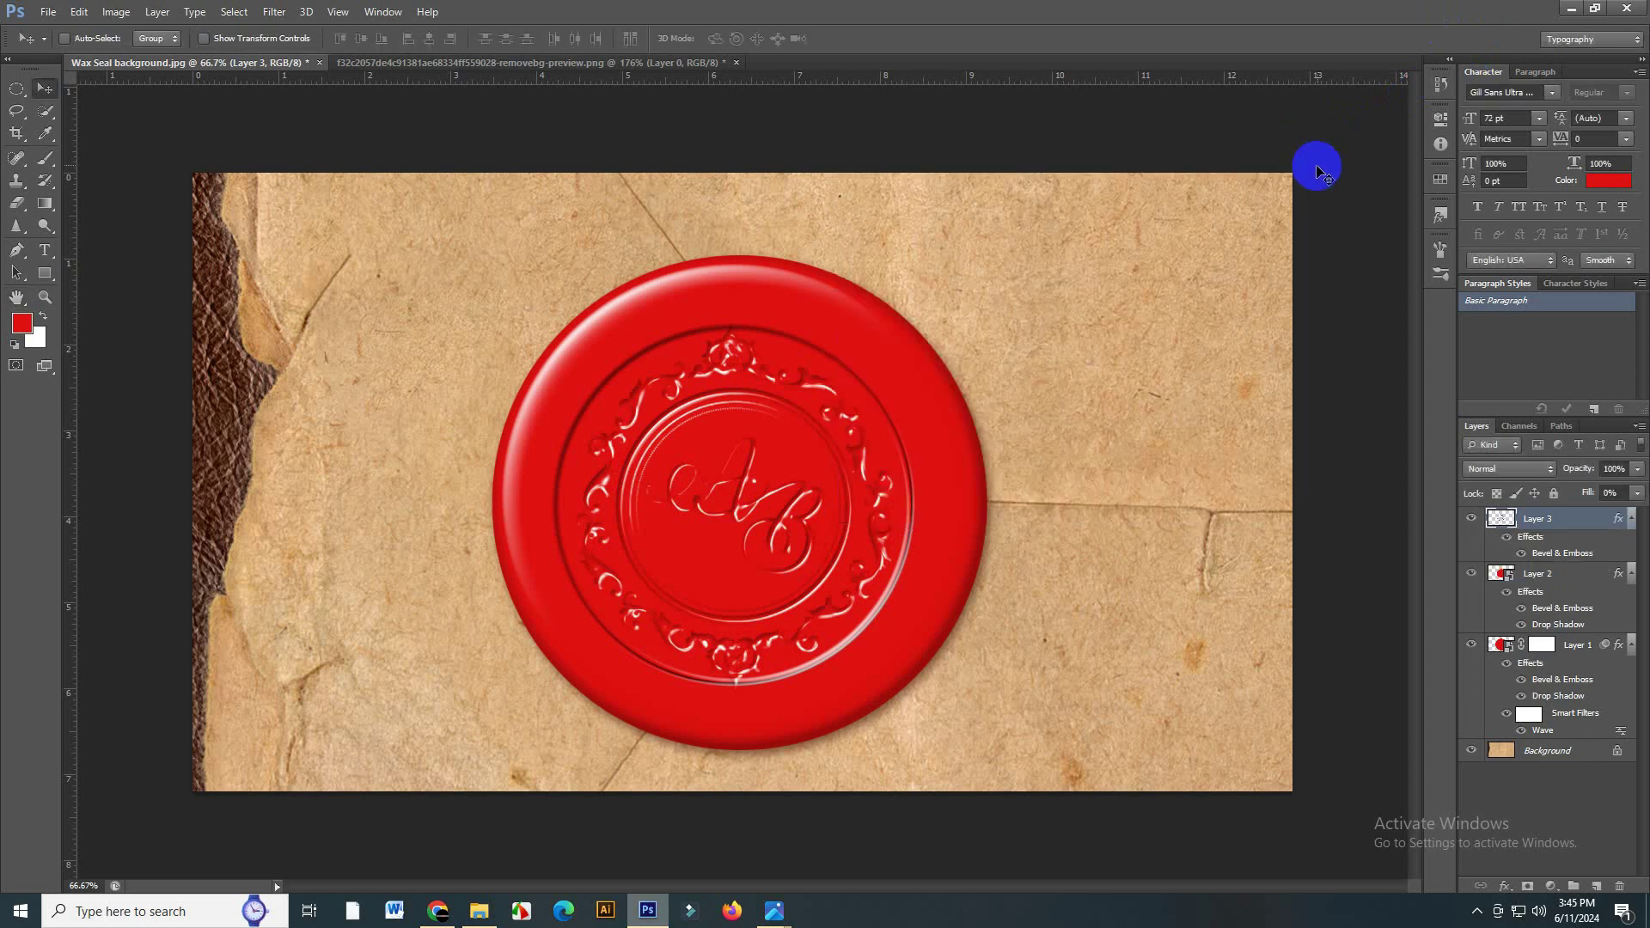
- Group Layers 1, 2 and 3 together
left_click(1568, 588, "ctrl")
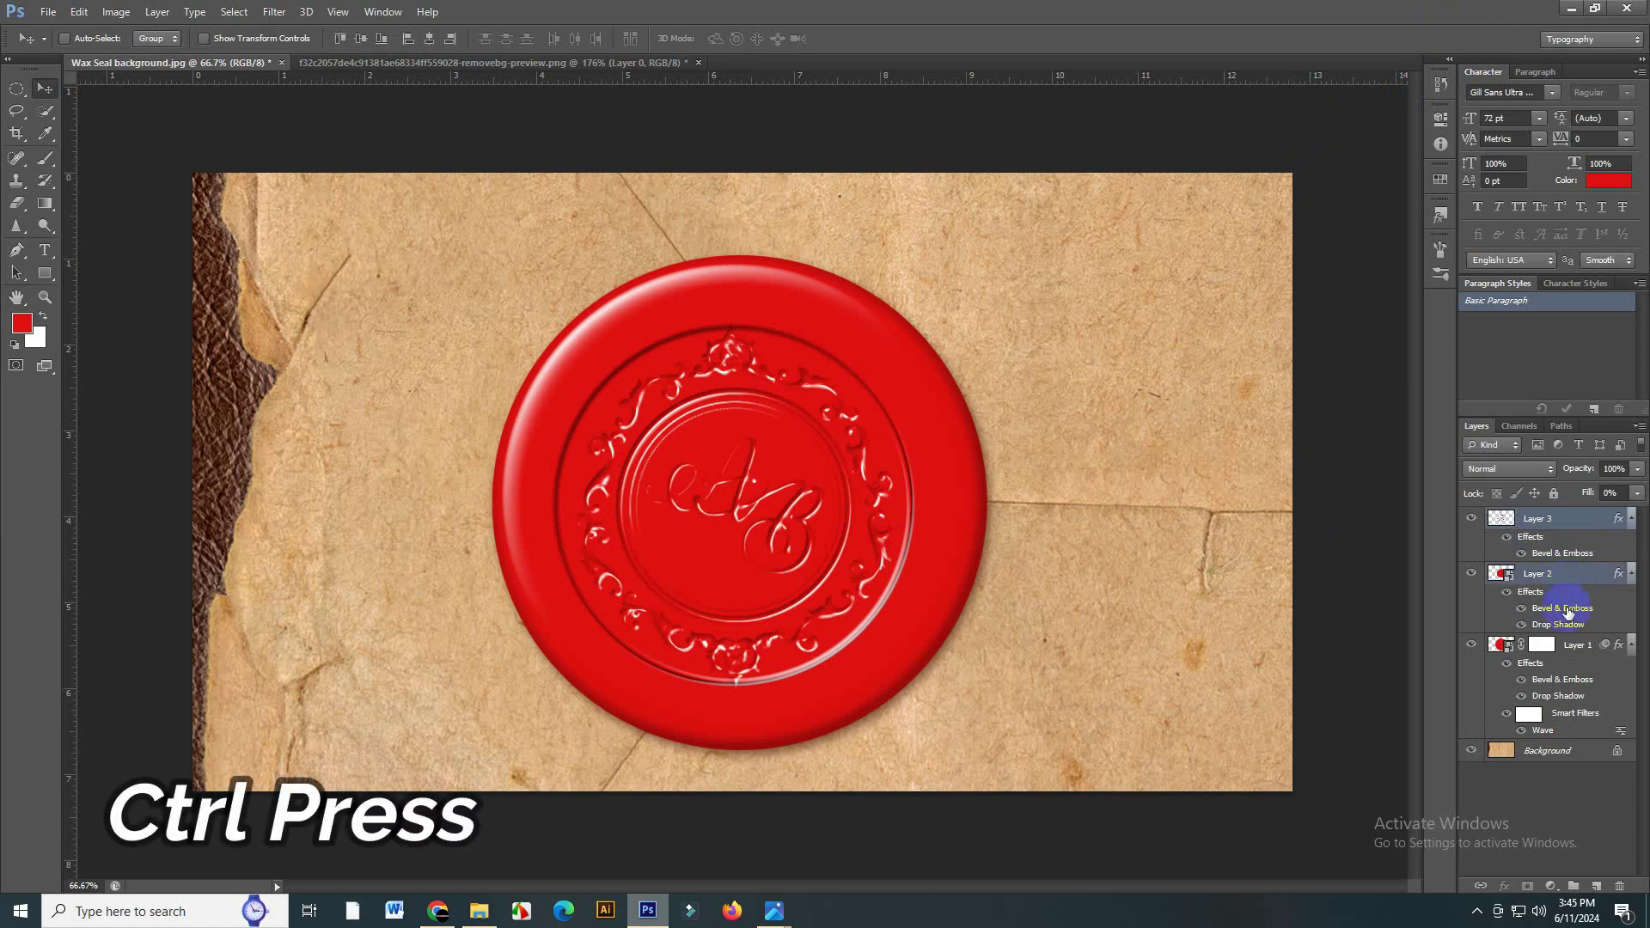
left_click(1572, 664, "ctrl")
key("ctrl+g")
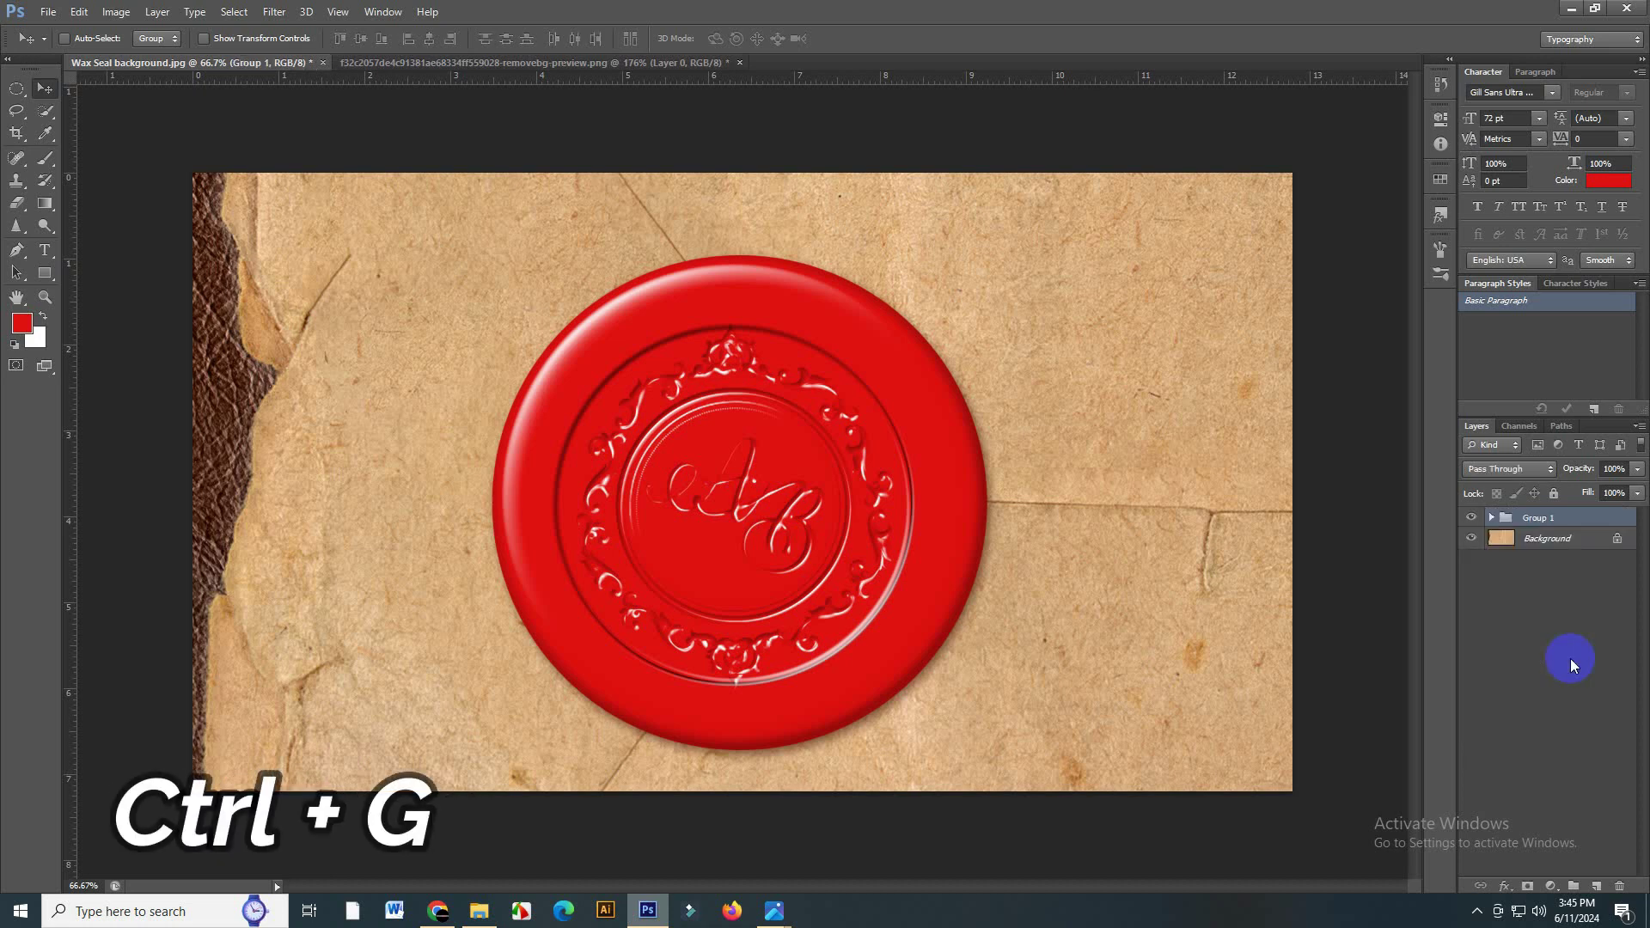
- Add a clipped, colorized Hue/Saturation adjustment tuned to orange-red (Hue 10, Saturation 85)
left_click(1552, 889)
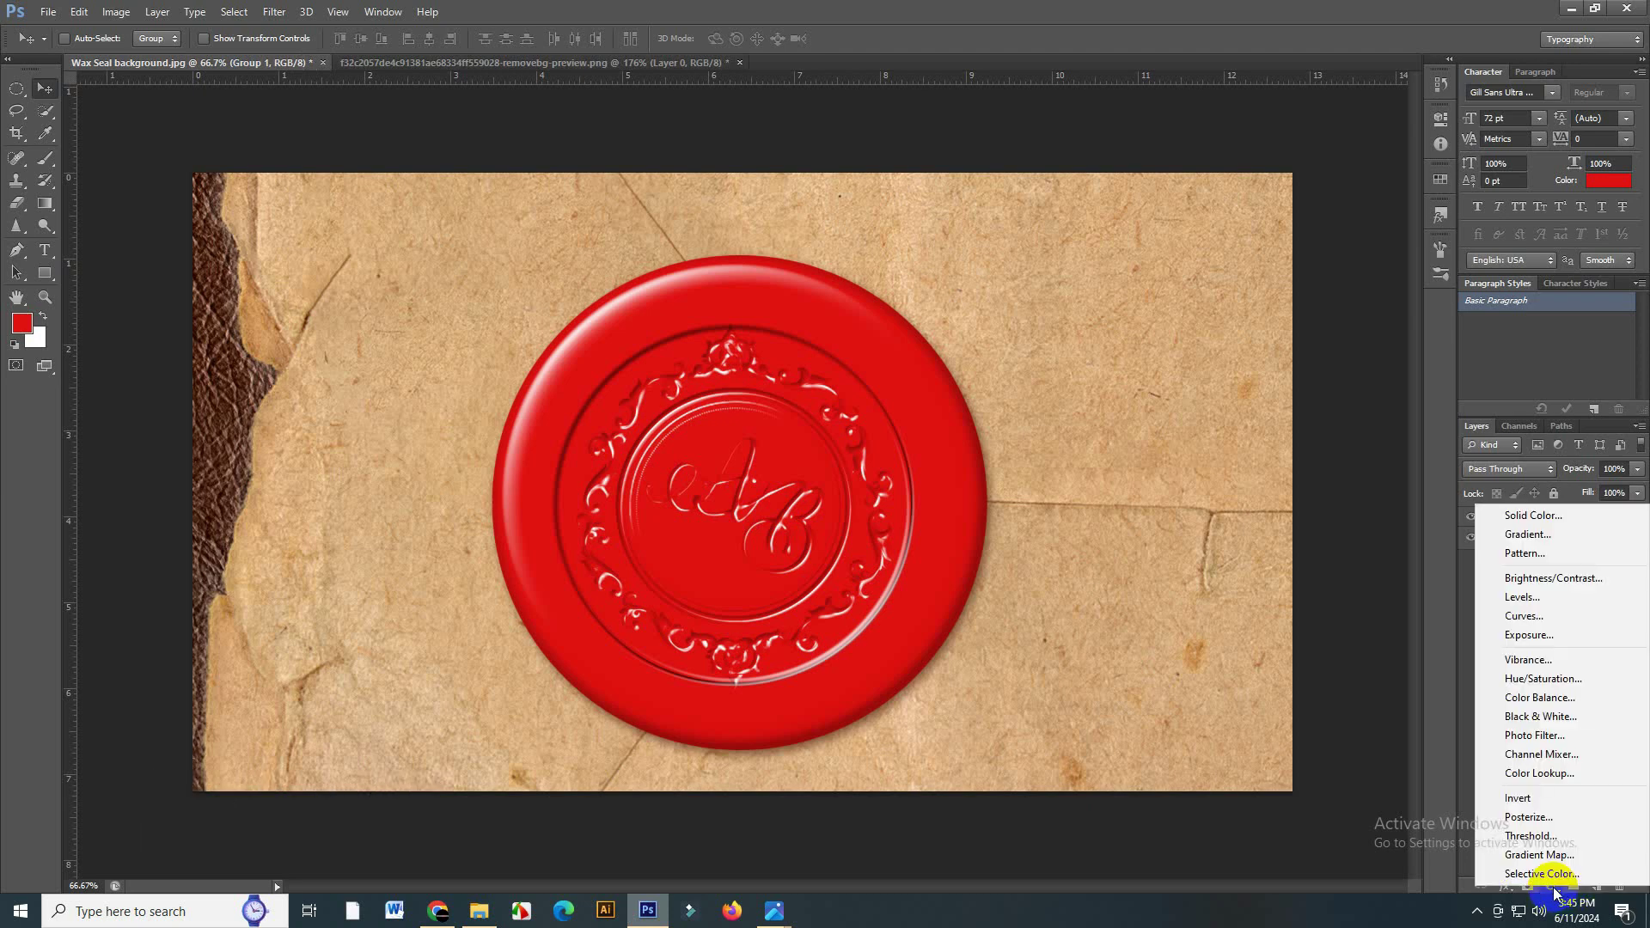
left_click(1569, 688)
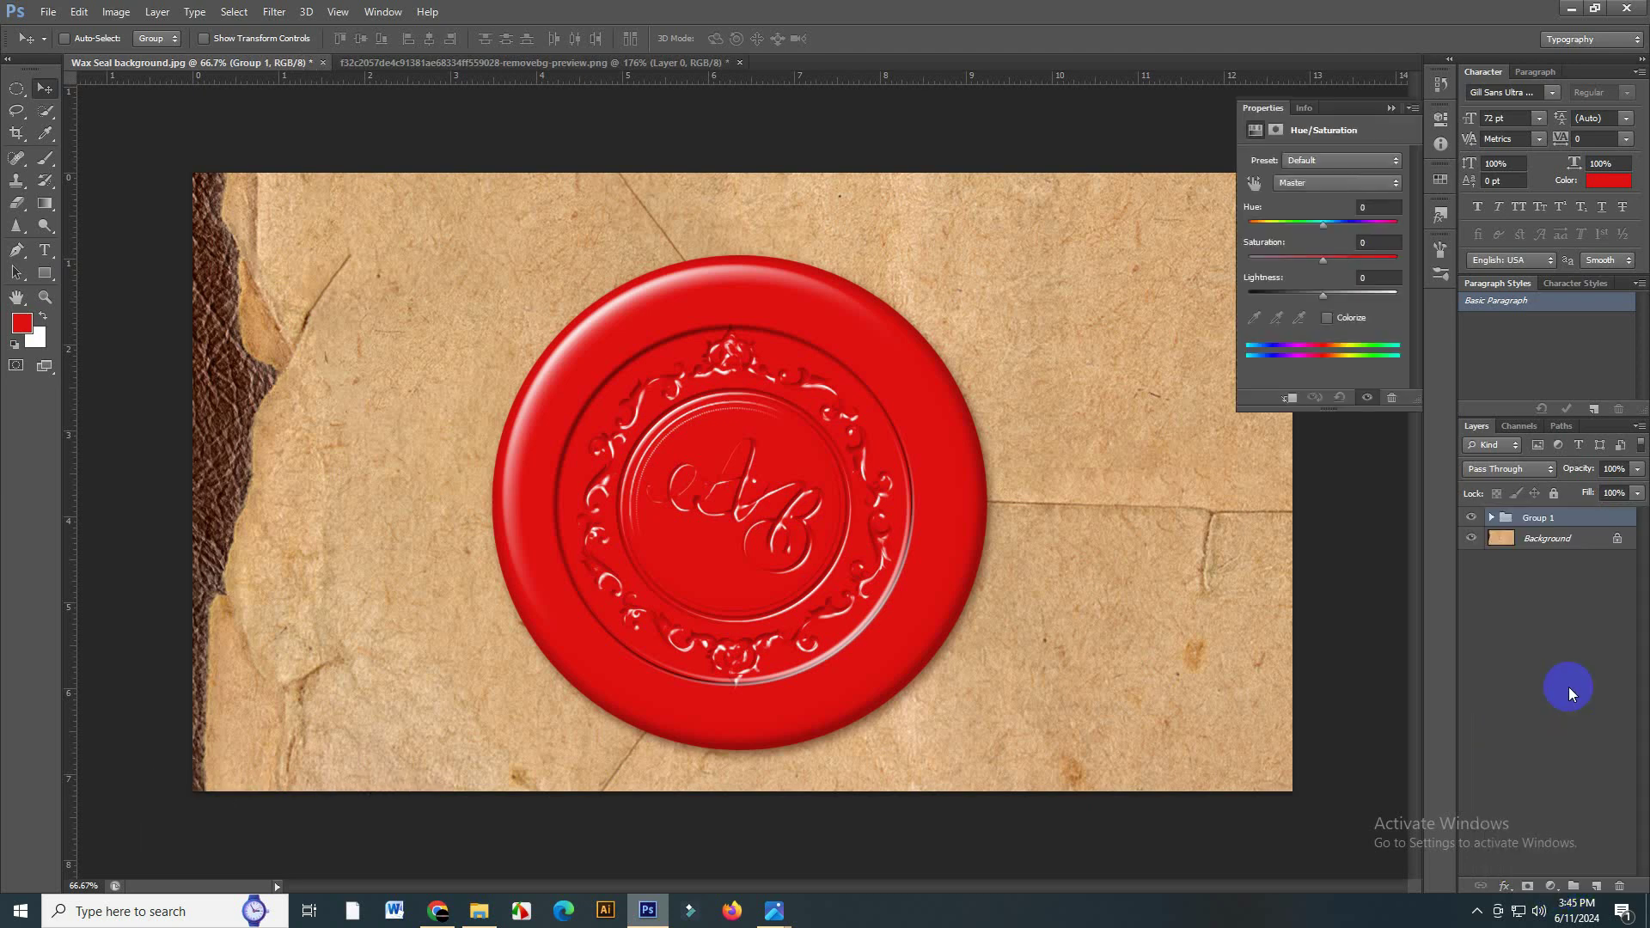
left_click(1291, 401)
left_click(1327, 317)
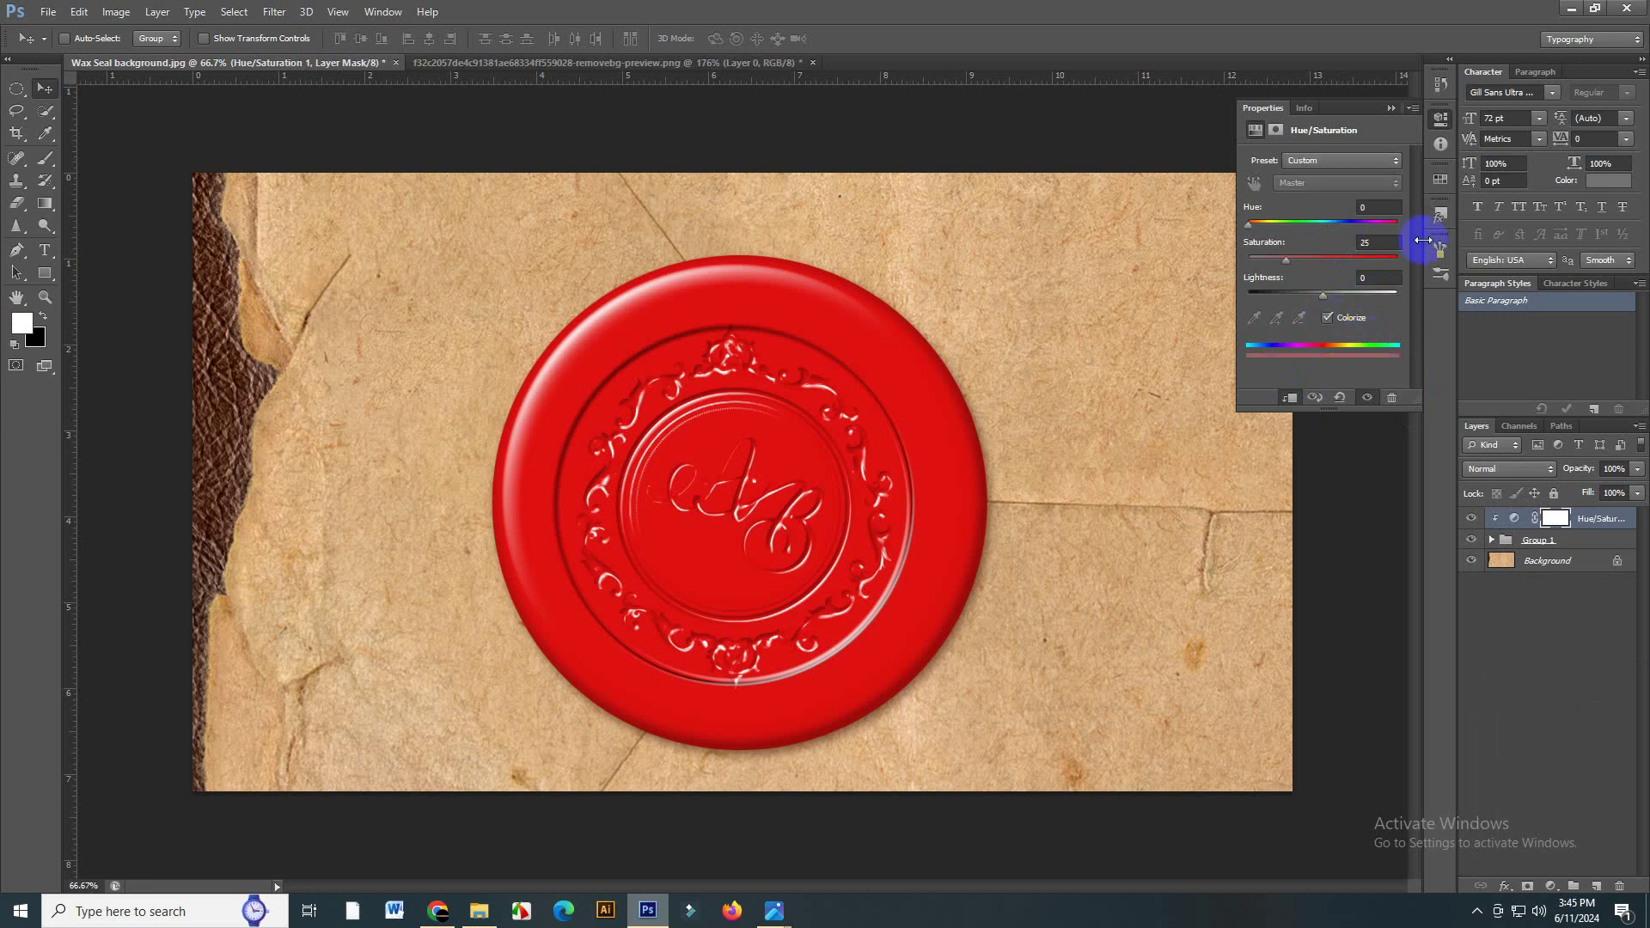
left_click_drag(1286, 258, 1324, 257)
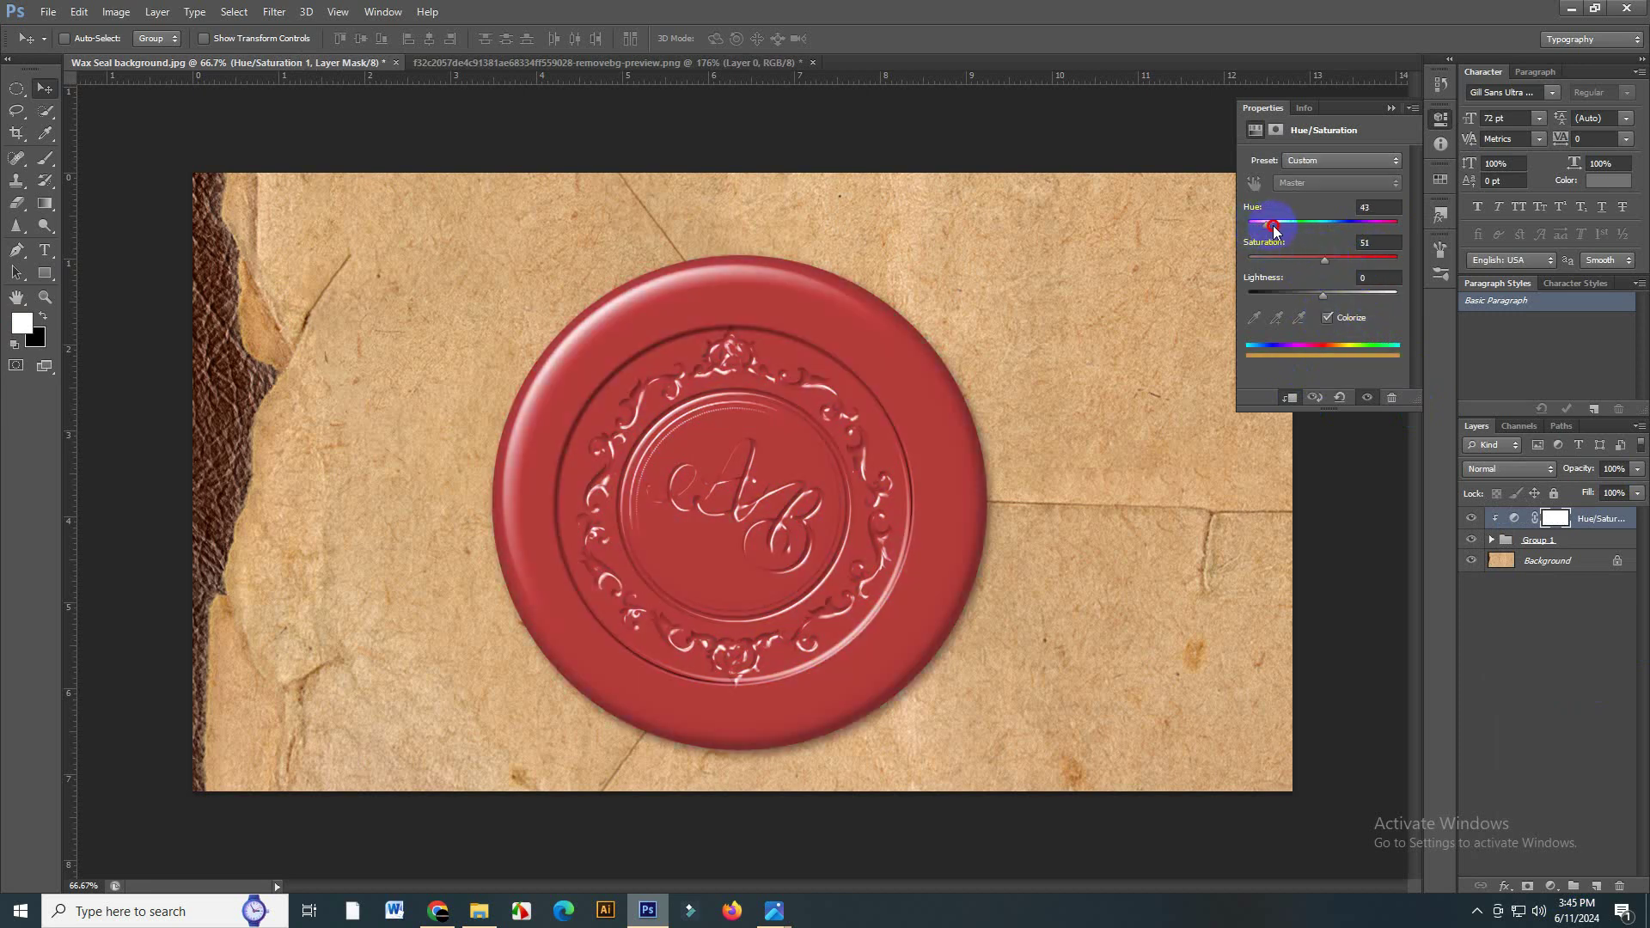
left_click_drag(1253, 225, 1370, 225)
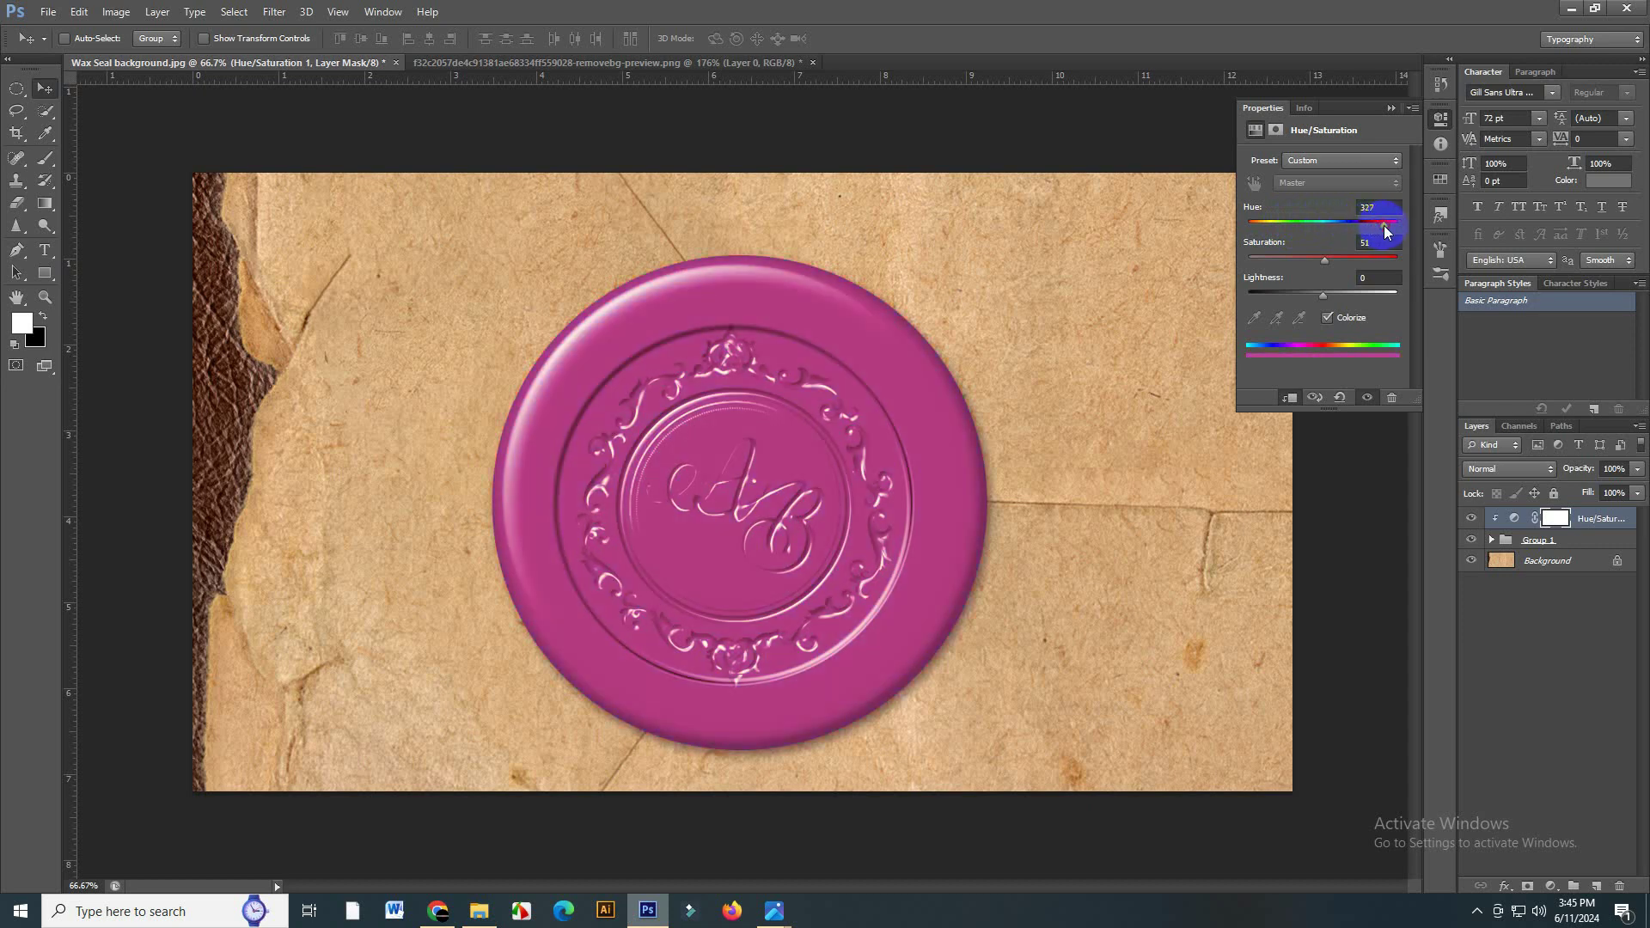
mouse_move(1385, 225)
left_mouse_down()
mouse_move(1400, 226)
mouse_move(1352, 225)
mouse_move(1375, 260)
mouse_move(1392, 232)
mouse_move(1252, 228)
left_mouse_up()
left_click(1365, 242)
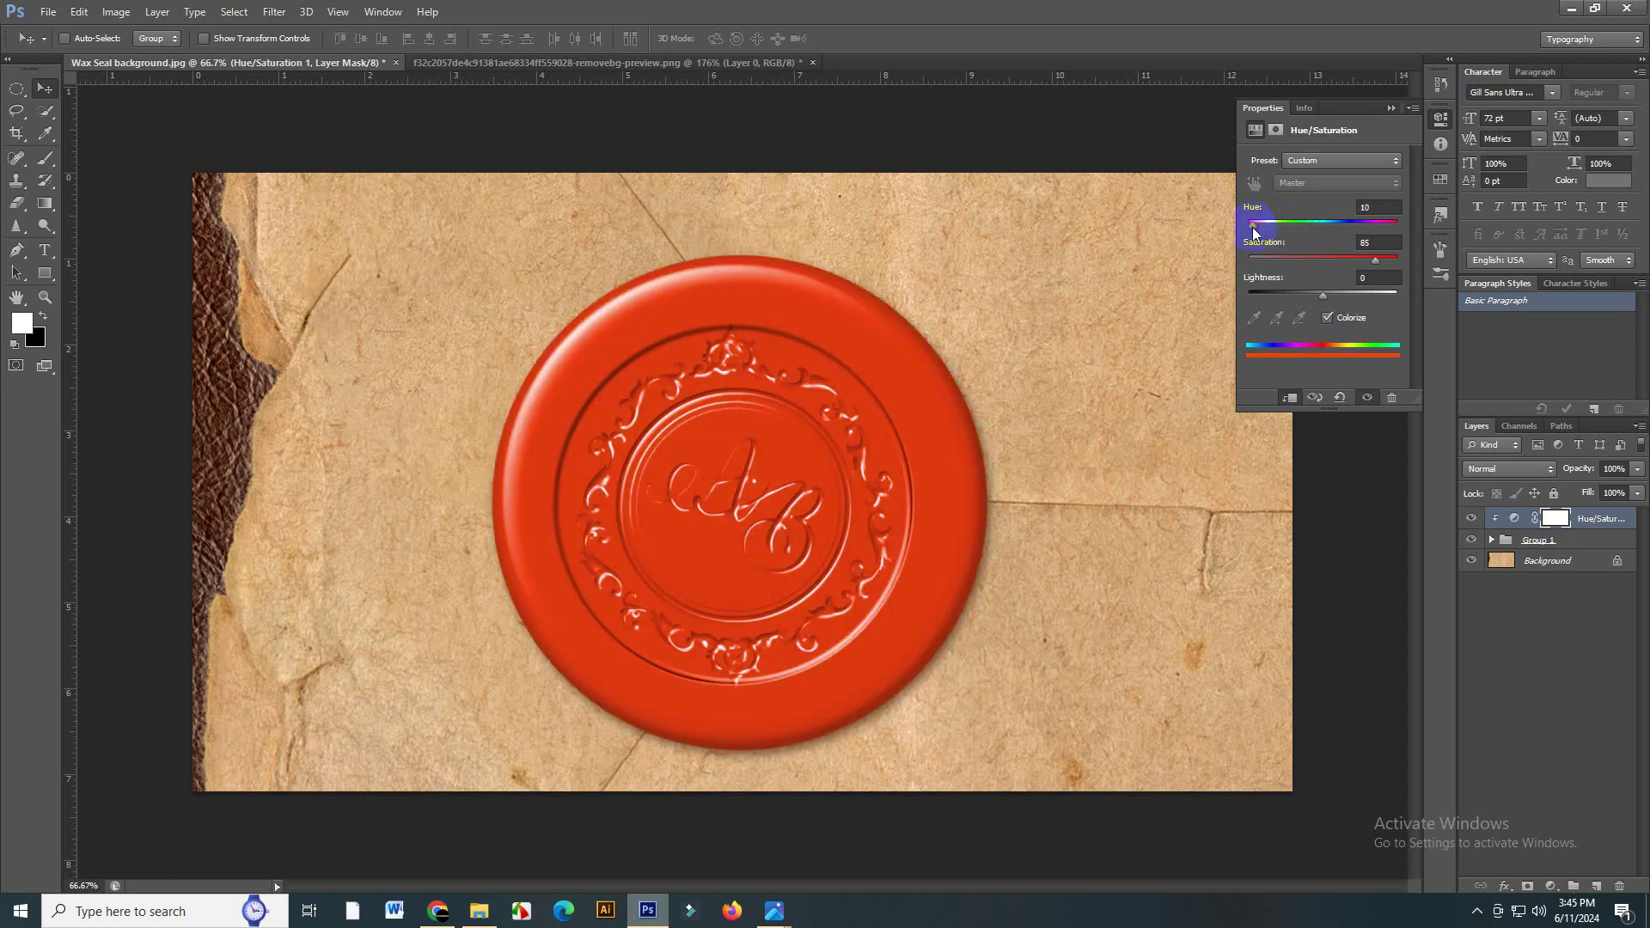